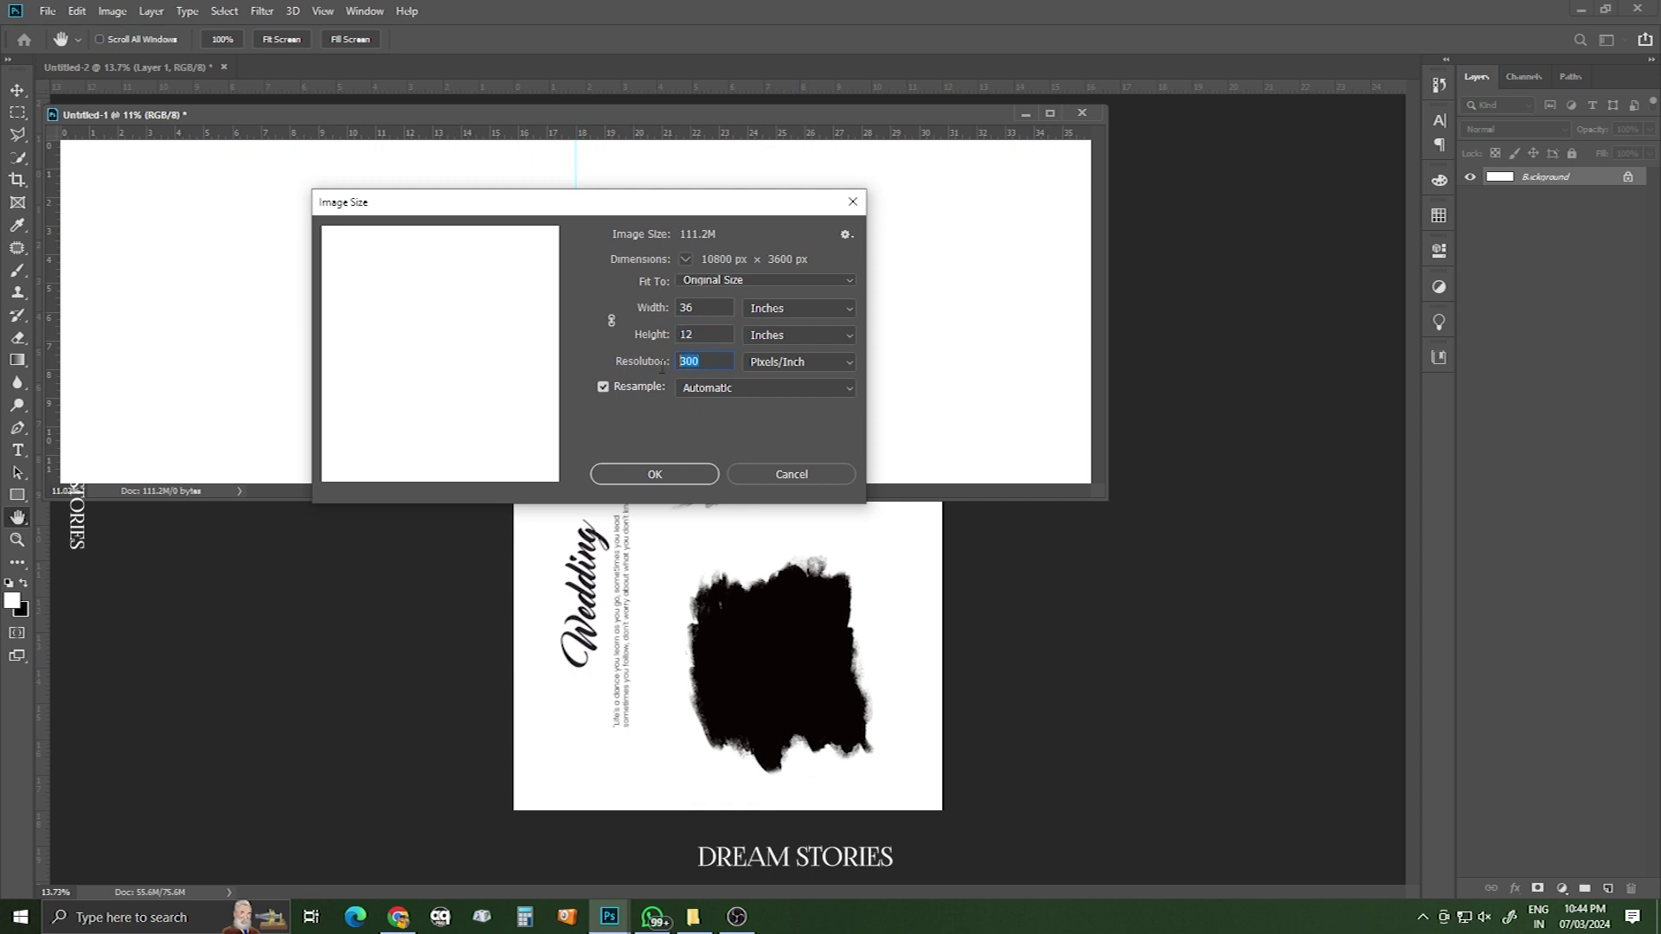
# - Confirm the 36 × 12 inch image size at 300 pixels/inch for Untitled-1 and dock its floating window as a tab
pyautogui.click(679, 478)
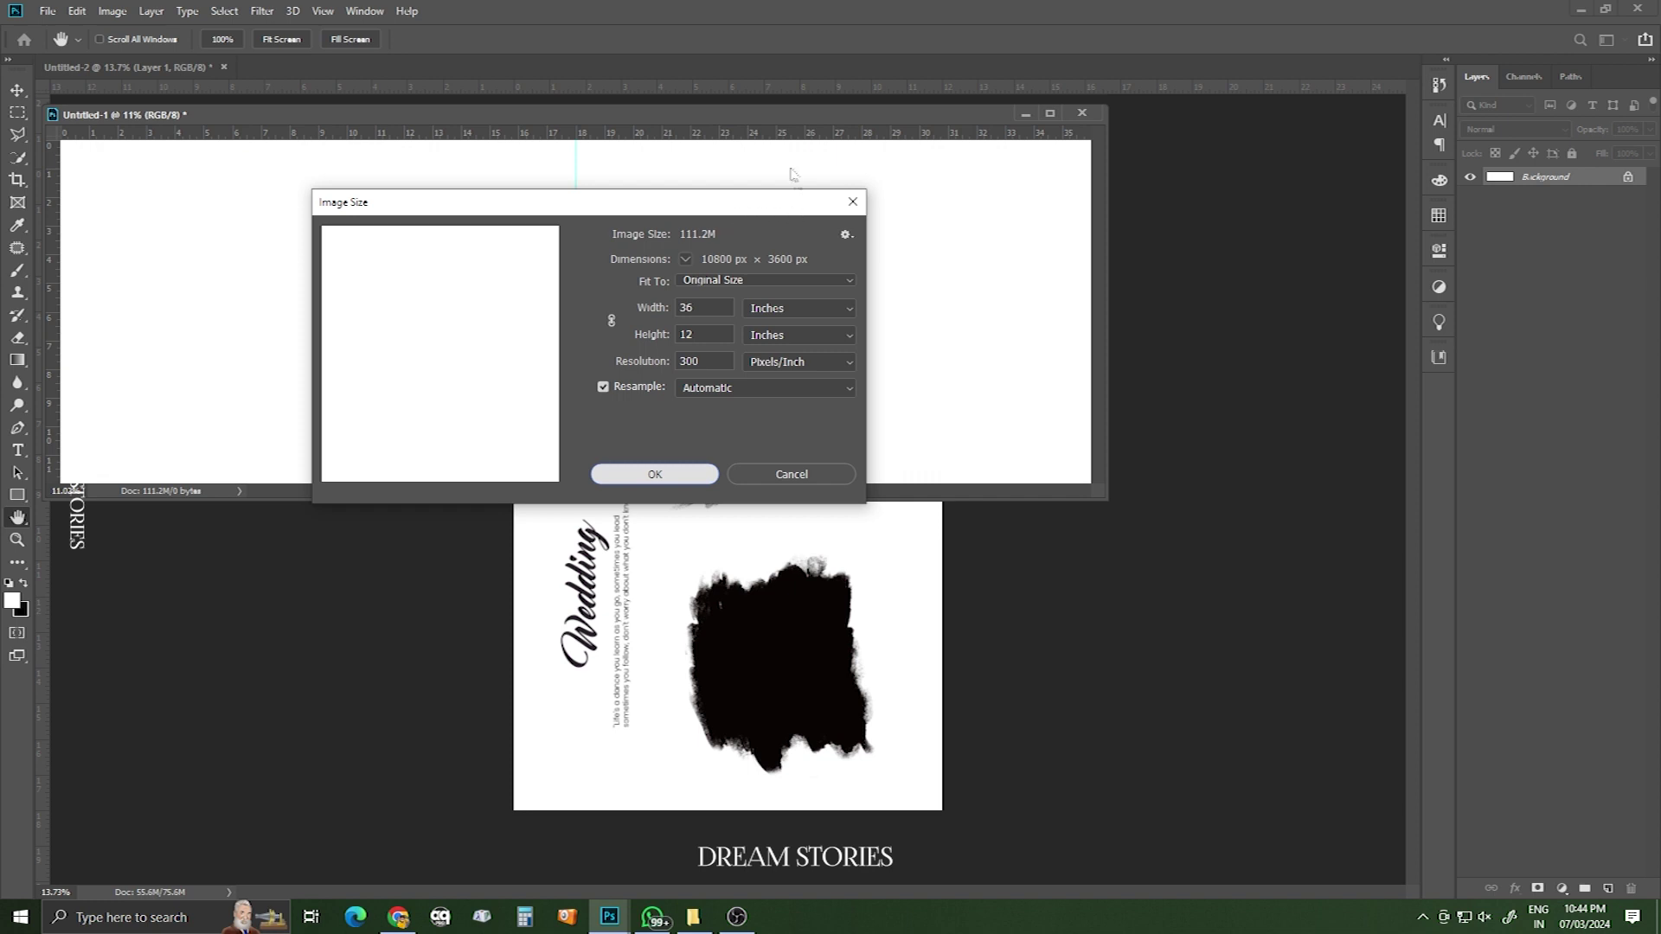
pyautogui.moveTo(741, 116); pyautogui.dragTo(811, 74)
pyautogui.moveTo(569, 421); pyautogui.dragTo(655, 445)
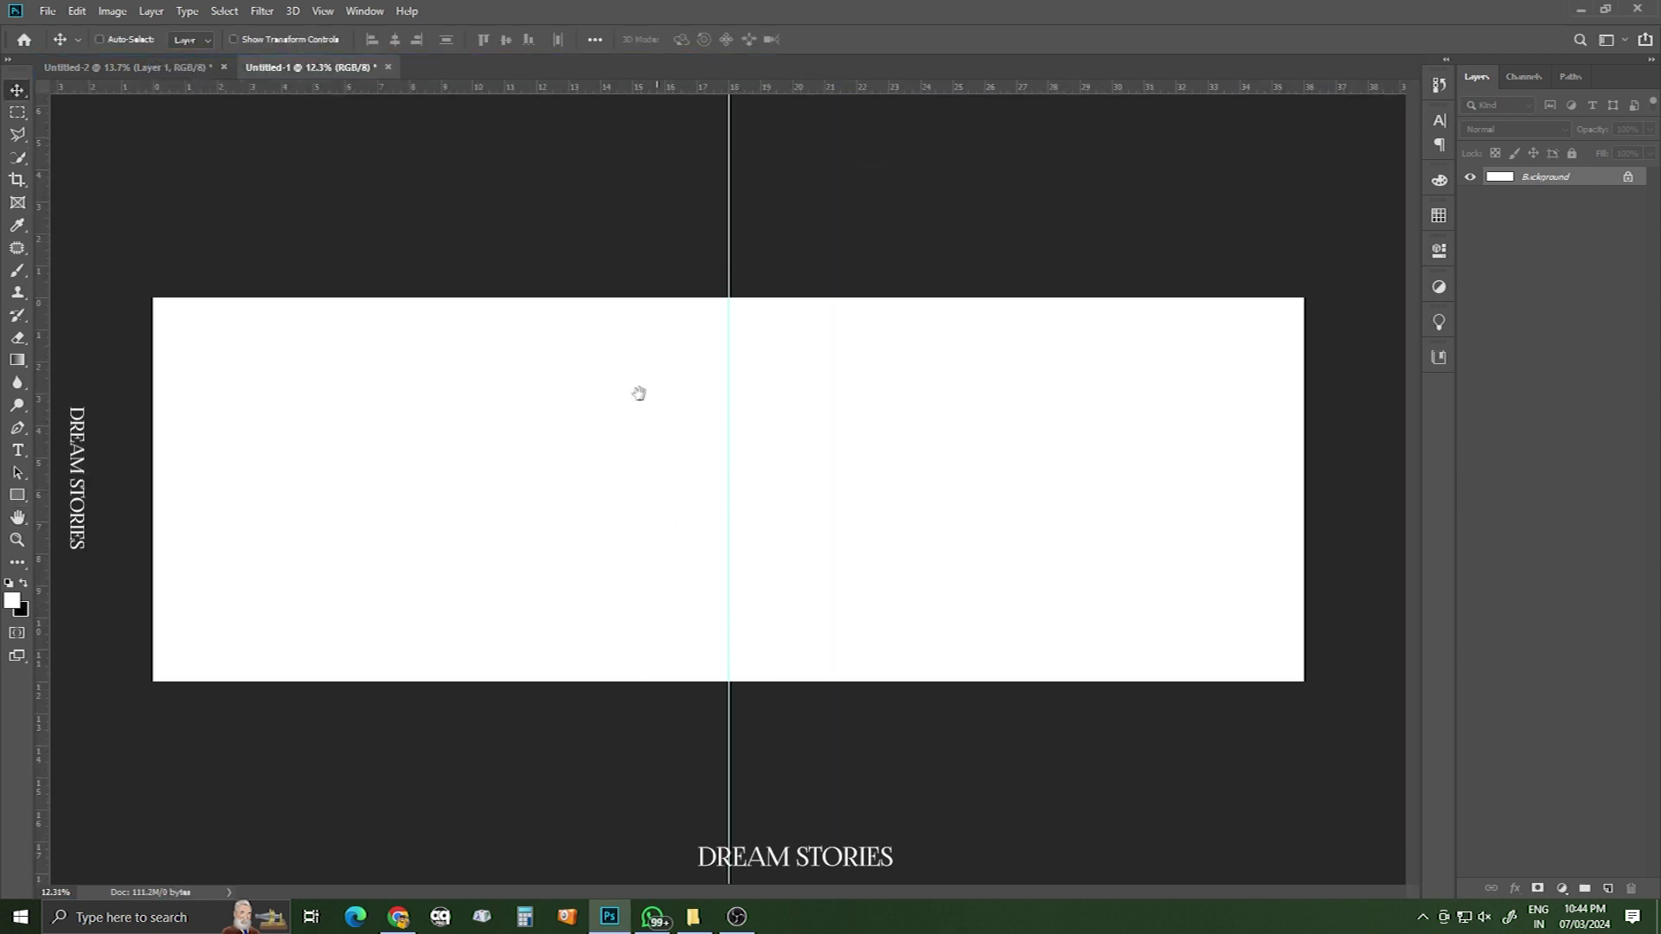
# - Add two vertical guides, one about 0.25 inch on each side of the centre guide on the spread
pyautogui.moveTo(43, 244); pyautogui.dragTo(737, 276)
pyautogui.scroll(2, 734, 445)
pyautogui.scroll(-4, 793, 475)
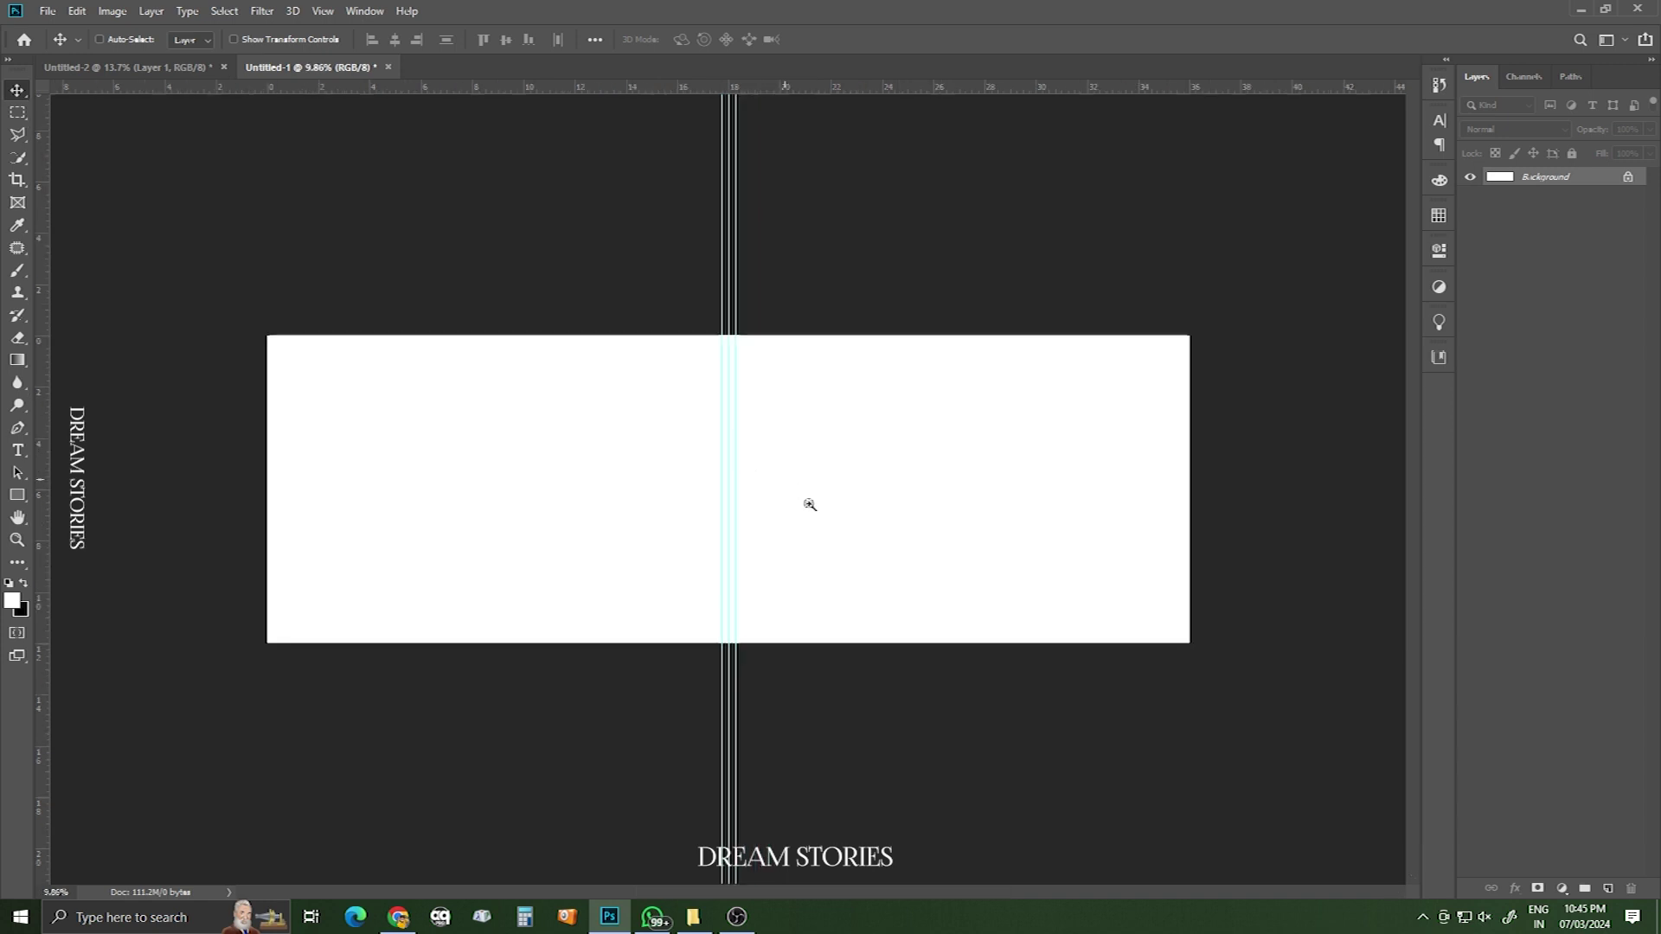
pyautogui.scroll(1, 822, 521)
# - Copy the large diagonal brush-shaped mask layer from Untitled-2 onto the right page of Untitled-1
pyautogui.click(173, 67)
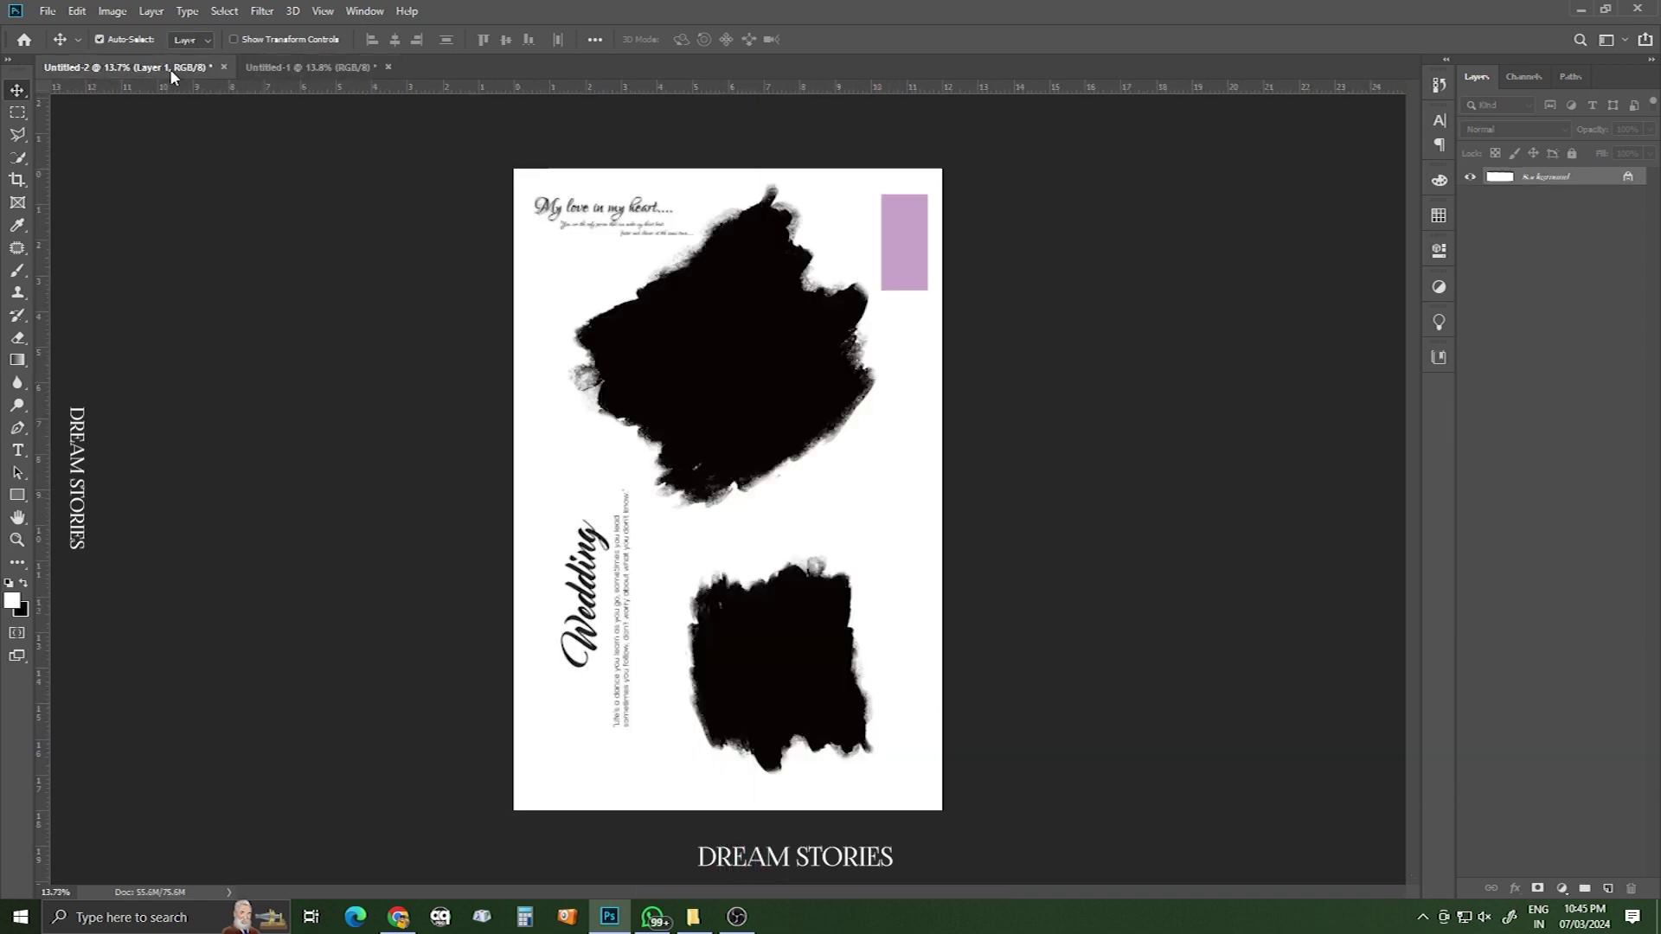
pyautogui.click(768, 400)
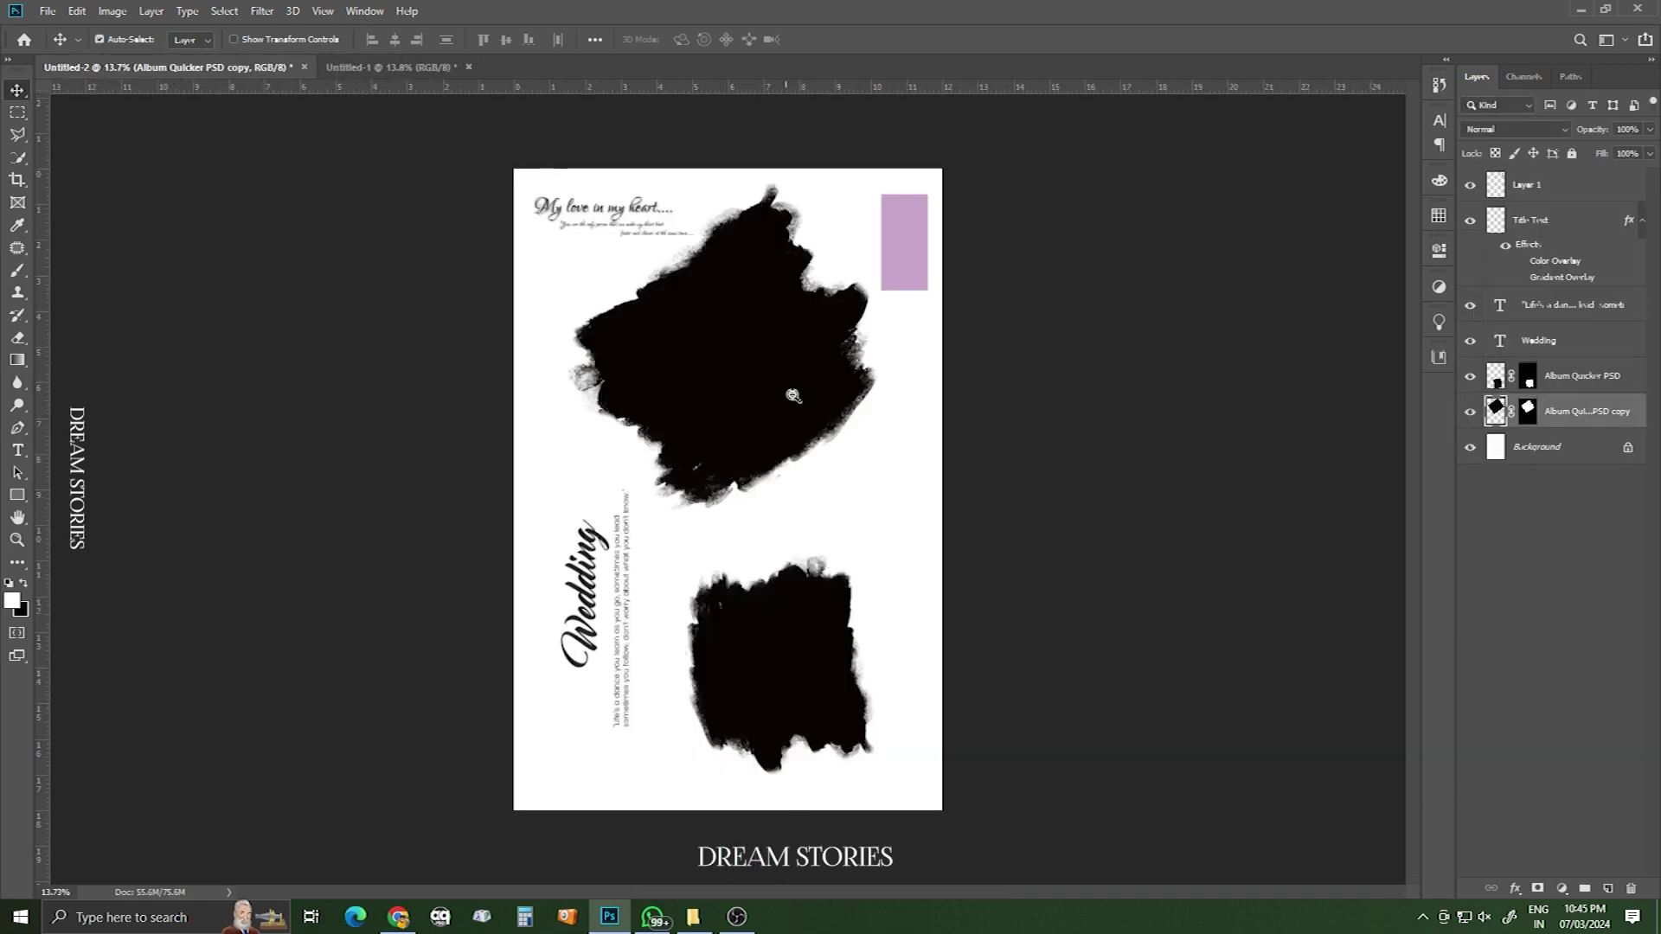
pyautogui.scroll(2, 791, 381)
pyautogui.hotkey('ctrl', '0')
pyautogui.moveTo(792, 474); pyautogui.dragTo(1004, 432)
# - Scale the diagonal brush shape to about 268%, rotate it about 2.4° and position it to cover most of the right page
pyautogui.hotkey('ctrl', 't')
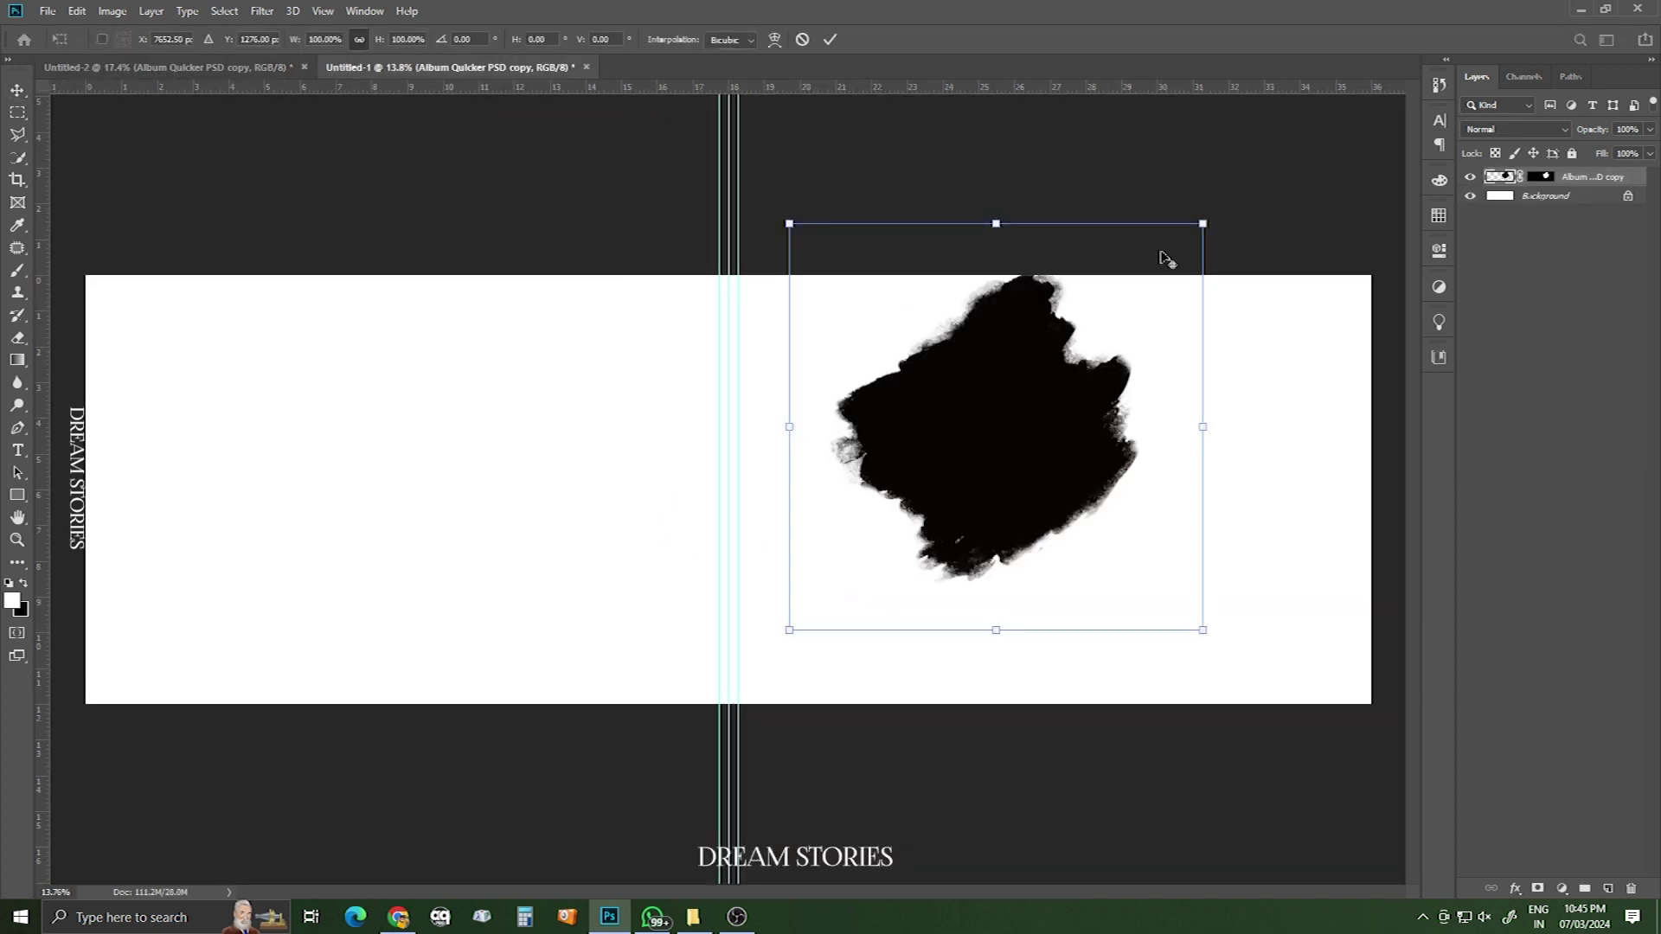
pyautogui.moveTo(1176, 238); pyautogui.dragTo(1514, 56)
pyautogui.moveTo(872, 547); pyautogui.dragTo(1035, 526)
pyautogui.hotkey('ctrl', '-')
pyautogui.moveTo(1232, 439); pyautogui.dragTo(1300, 415)
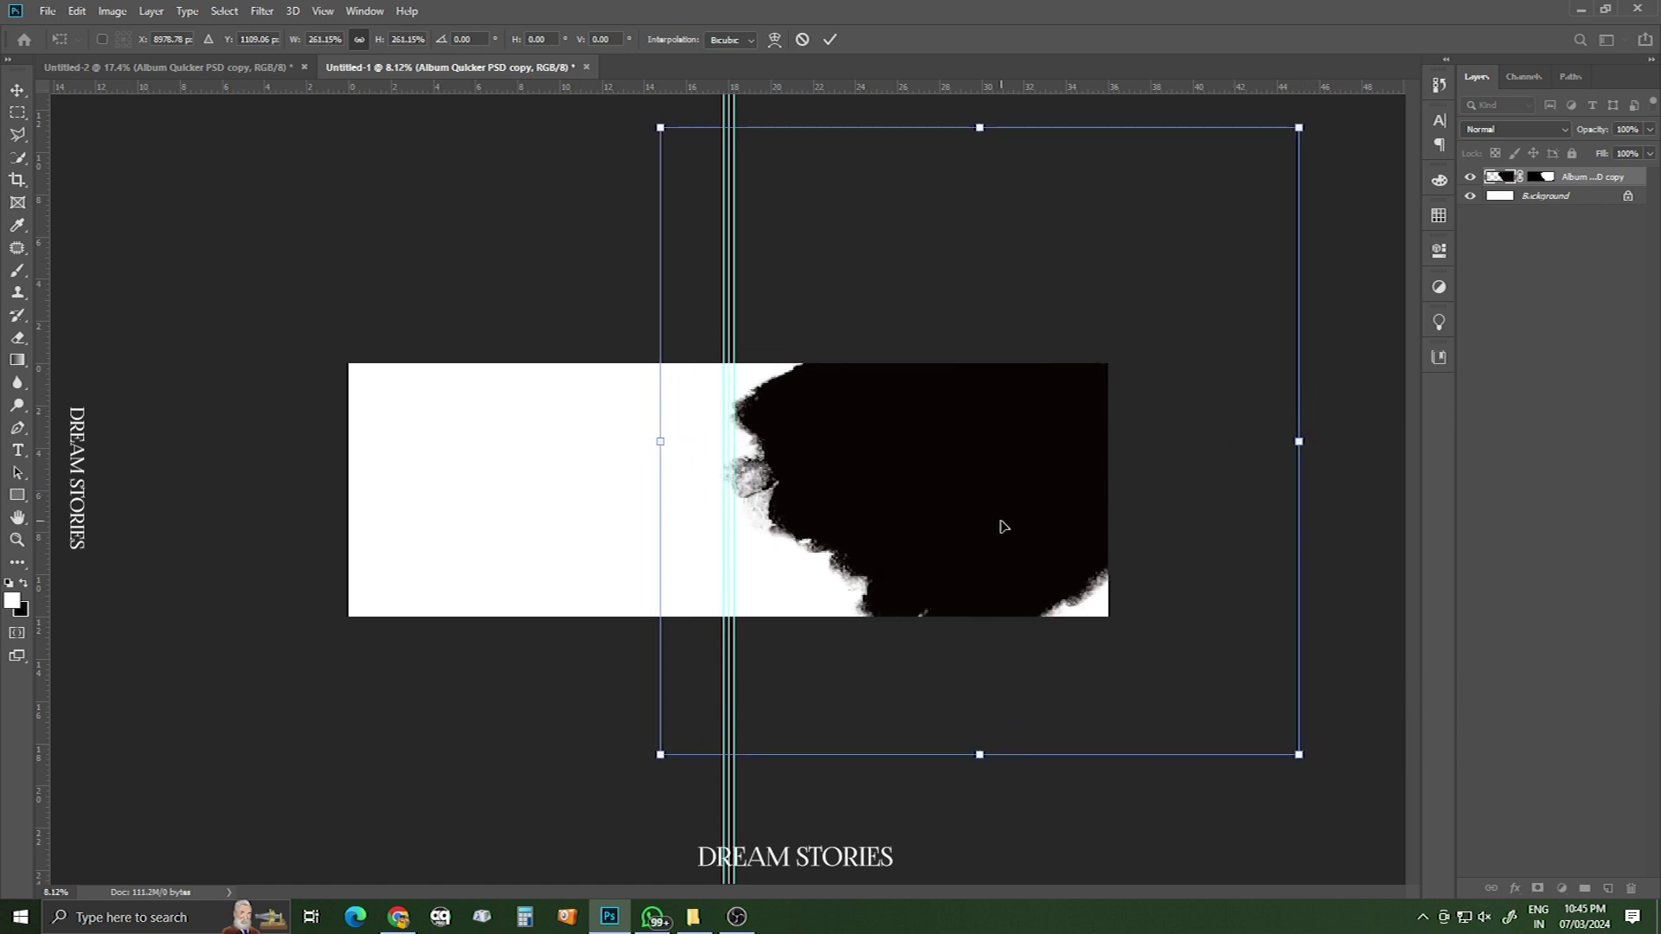
pyautogui.moveTo(1002, 526); pyautogui.dragTo(1010, 514)
pyautogui.moveTo(1341, 444)
pyautogui.mouseDown()
pyautogui.moveTo(1340, 457)
pyautogui.moveTo(1341, 415)
pyautogui.mouseUp()
pyautogui.moveTo(1056, 509); pyautogui.dragTo(1063, 508)
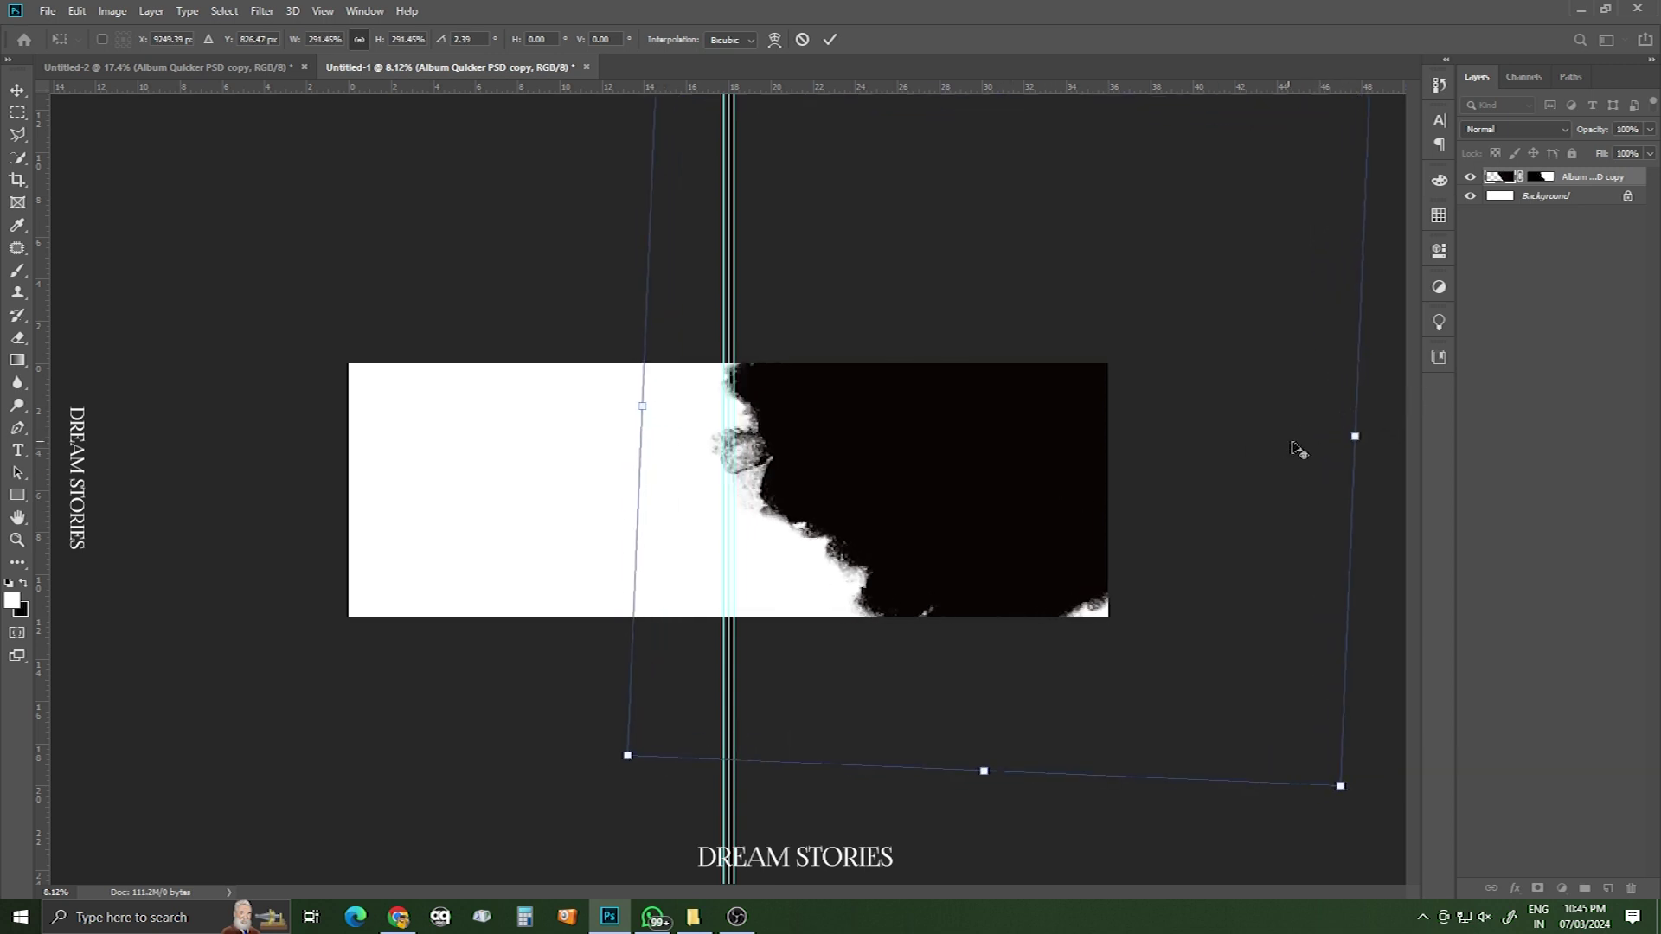
pyautogui.moveTo(1351, 439); pyautogui.dragTo(1324, 438)
pyautogui.moveTo(1078, 486); pyautogui.dragTo(1071, 505)
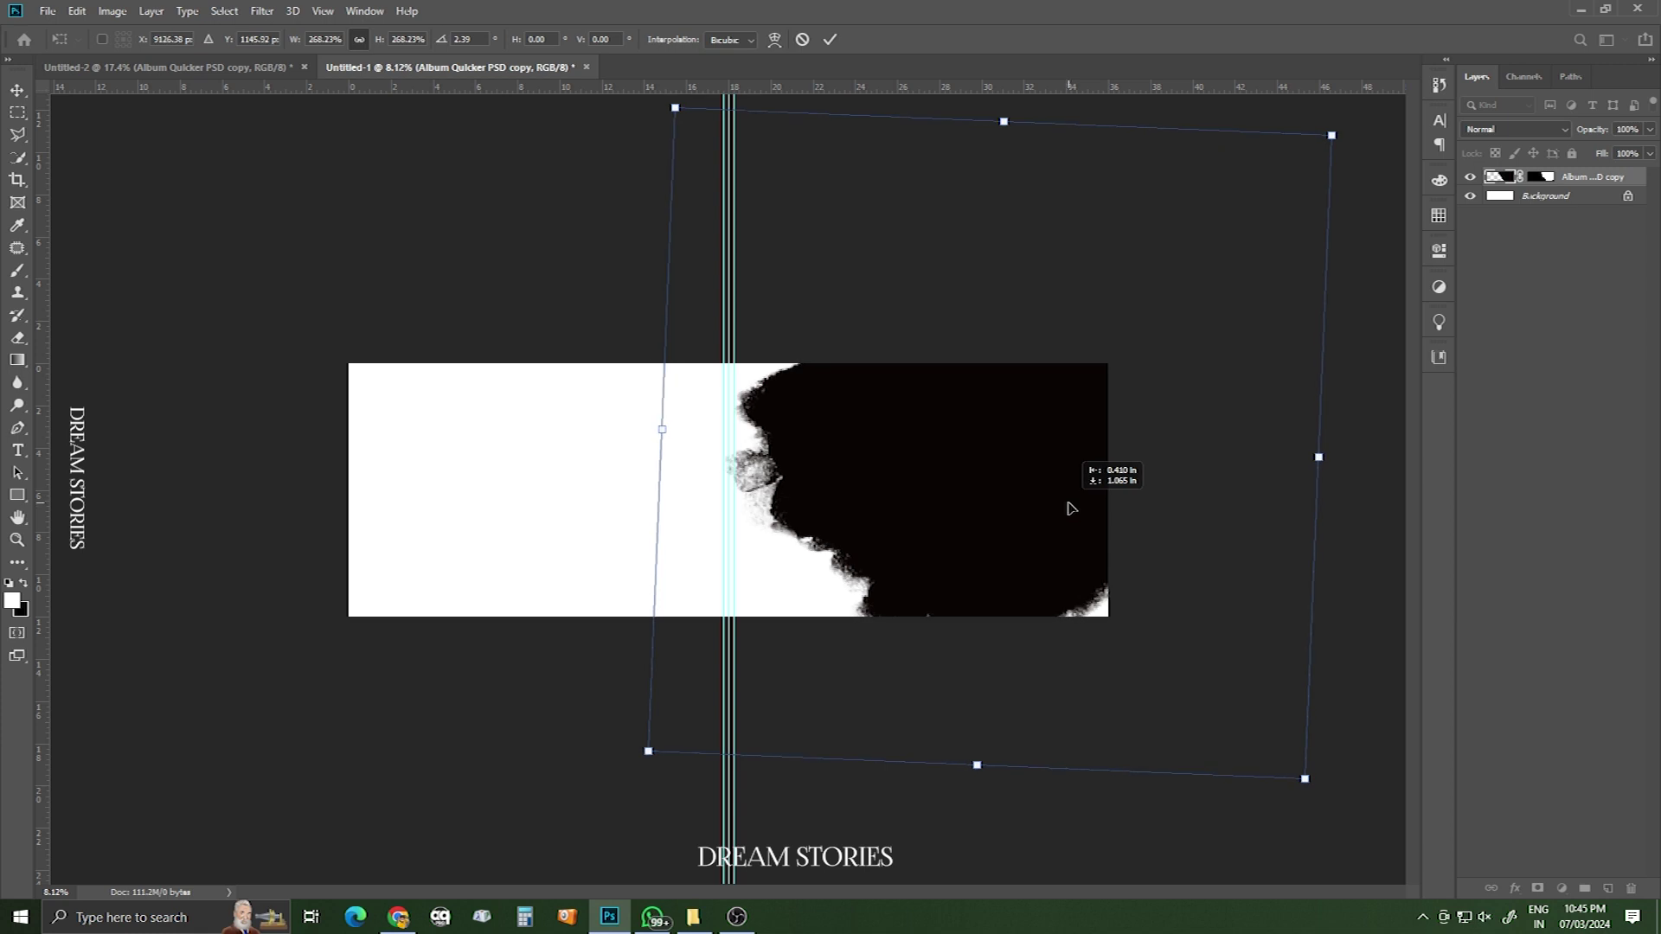
pyautogui.press('Return')
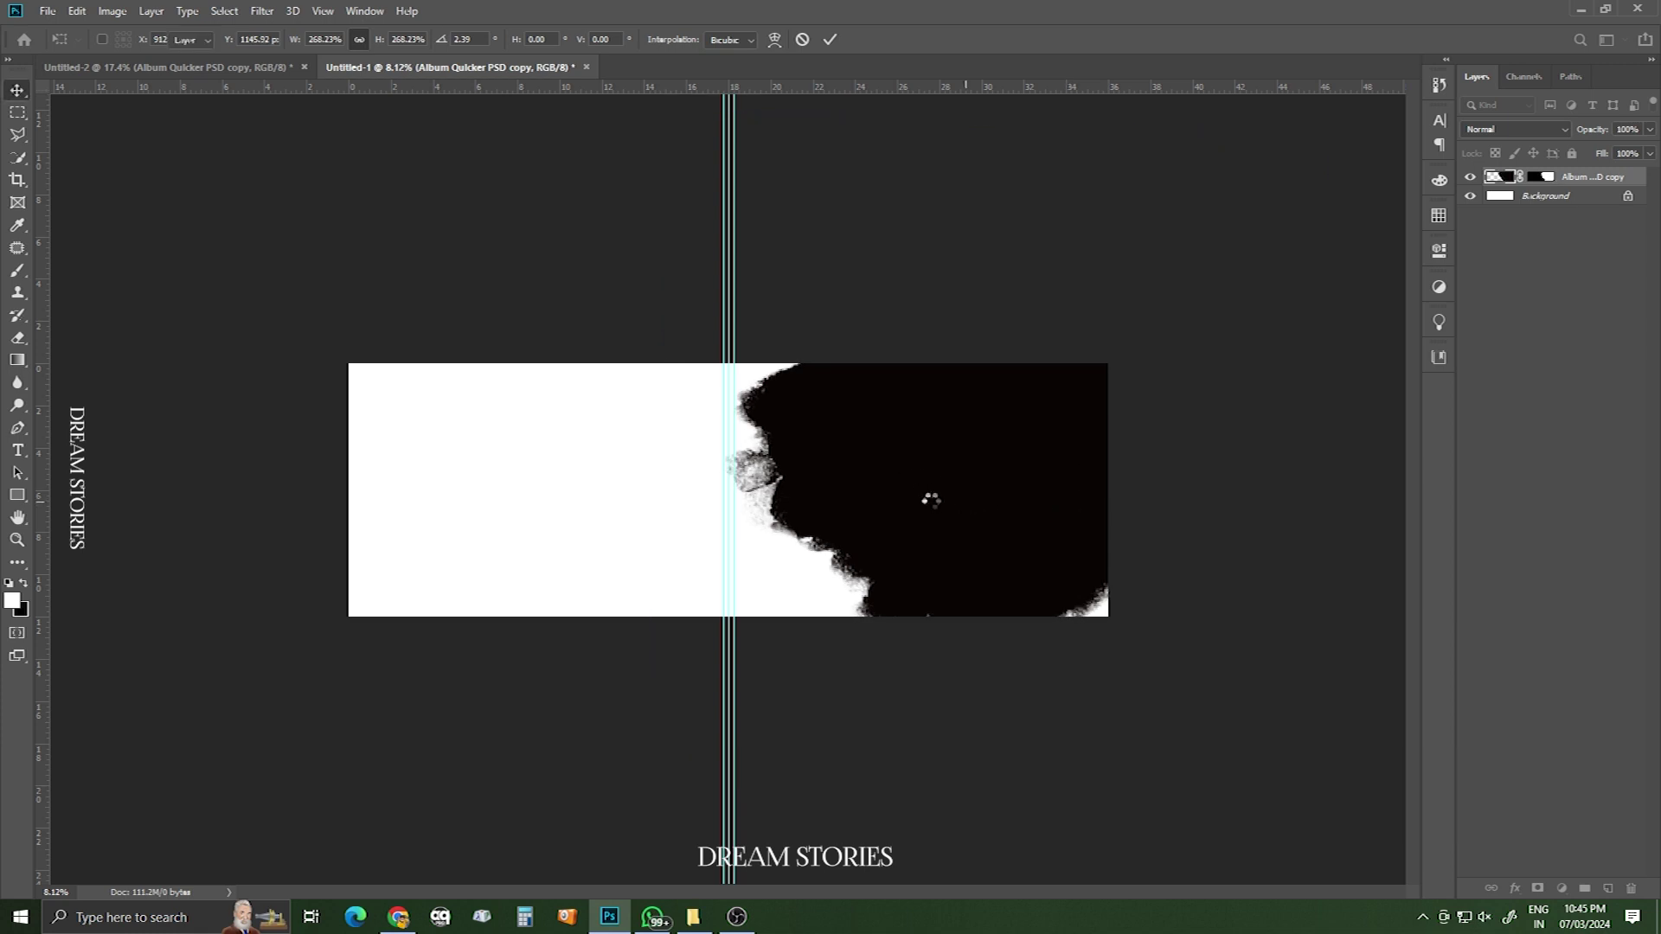
# - Copy the smaller square brush-shaped mask layer from Untitled-2 onto the left page of Untitled-1
pyautogui.hotkey('ctrl', '0')
pyautogui.moveTo(968, 546)
pyautogui.mouseDown()
pyautogui.moveTo(931, 513)
pyautogui.moveTo(950, 519)
pyautogui.mouseUp()
pyautogui.moveTo(262, 69); pyautogui.dragTo(299, 575)
# - Enlarge the square brush shape and position it to fill the left page's outer side over the full height
pyautogui.hotkey('ctrl', 't')
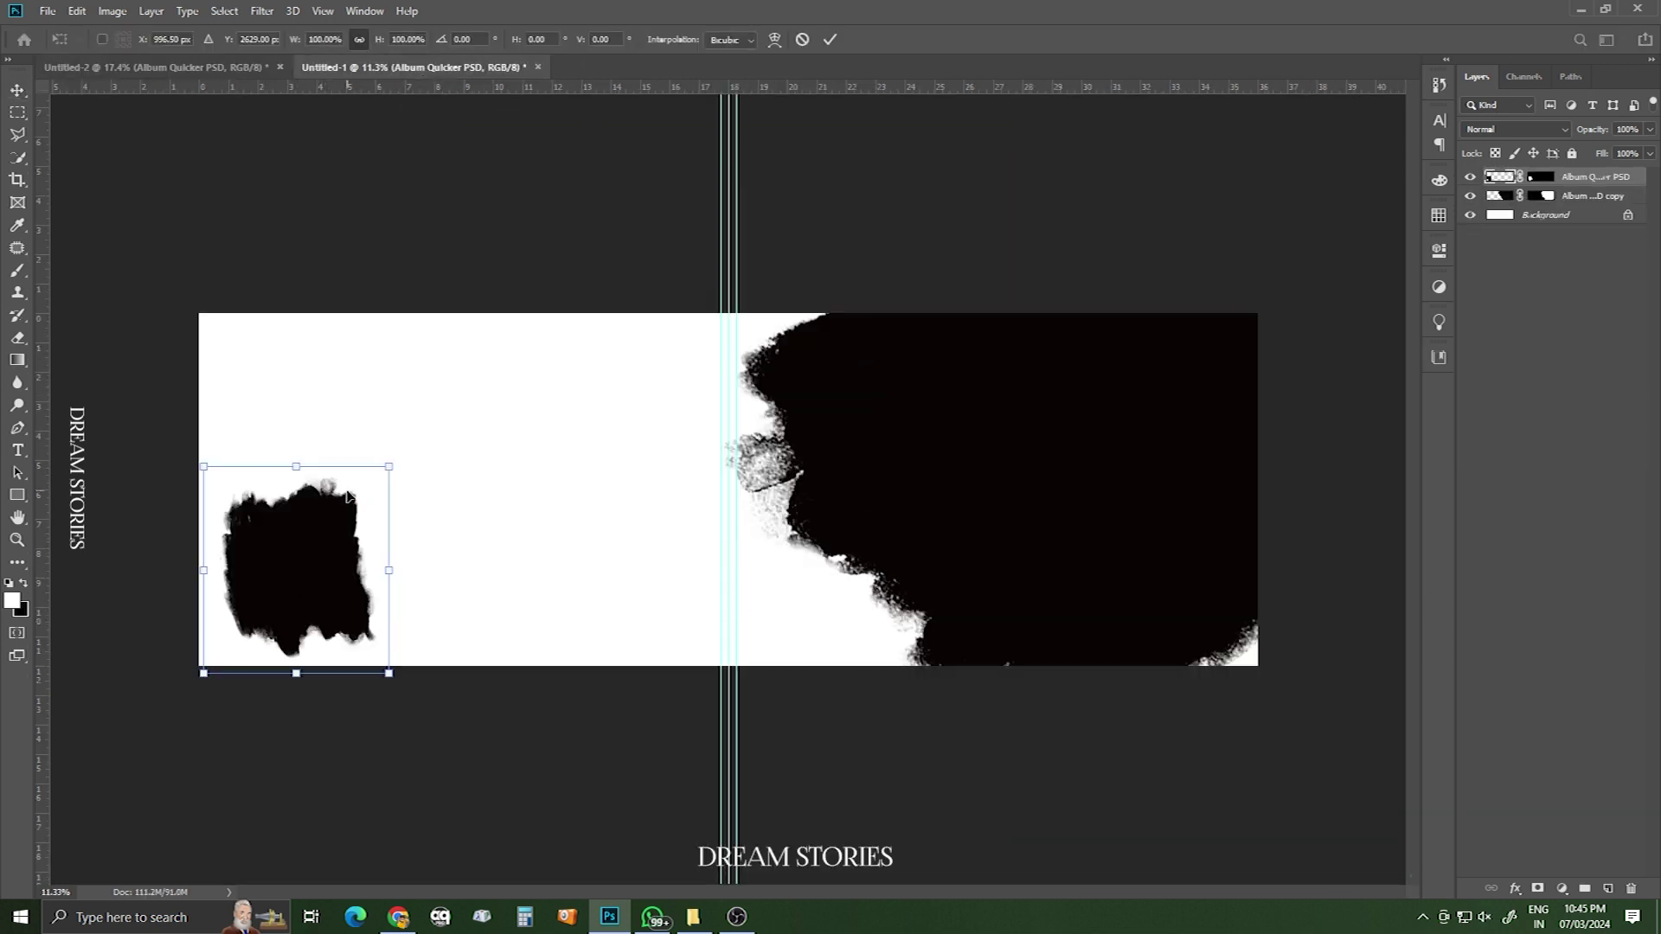
pyautogui.moveTo(396, 464); pyautogui.dragTo(542, 297)
pyautogui.moveTo(426, 623); pyautogui.dragTo(390, 558)
pyautogui.moveTo(363, 482); pyautogui.dragTo(341, 452)
pyautogui.moveTo(538, 233); pyautogui.dragTo(556, 200)
pyautogui.moveTo(433, 350); pyautogui.dragTo(434, 362)
pyautogui.press('Return')
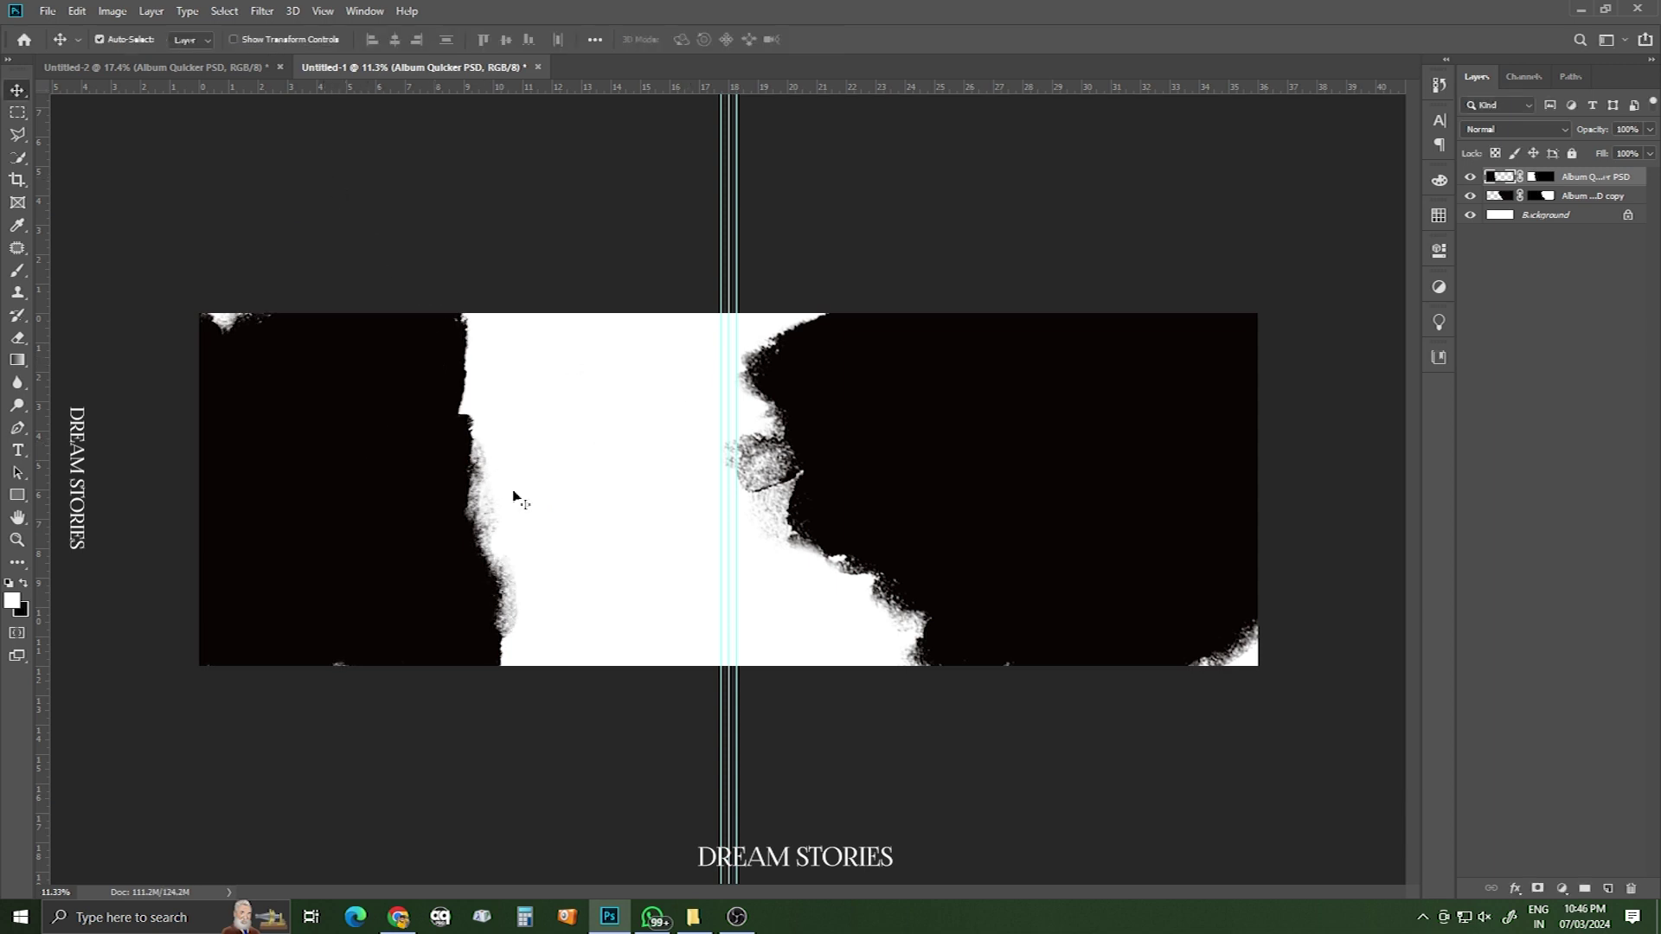
# - Switch to File Explorer and open photo 023A0856 from the couple folder in Photoshop as its own document
pyautogui.click(387, 506)
pyautogui.click(698, 922)
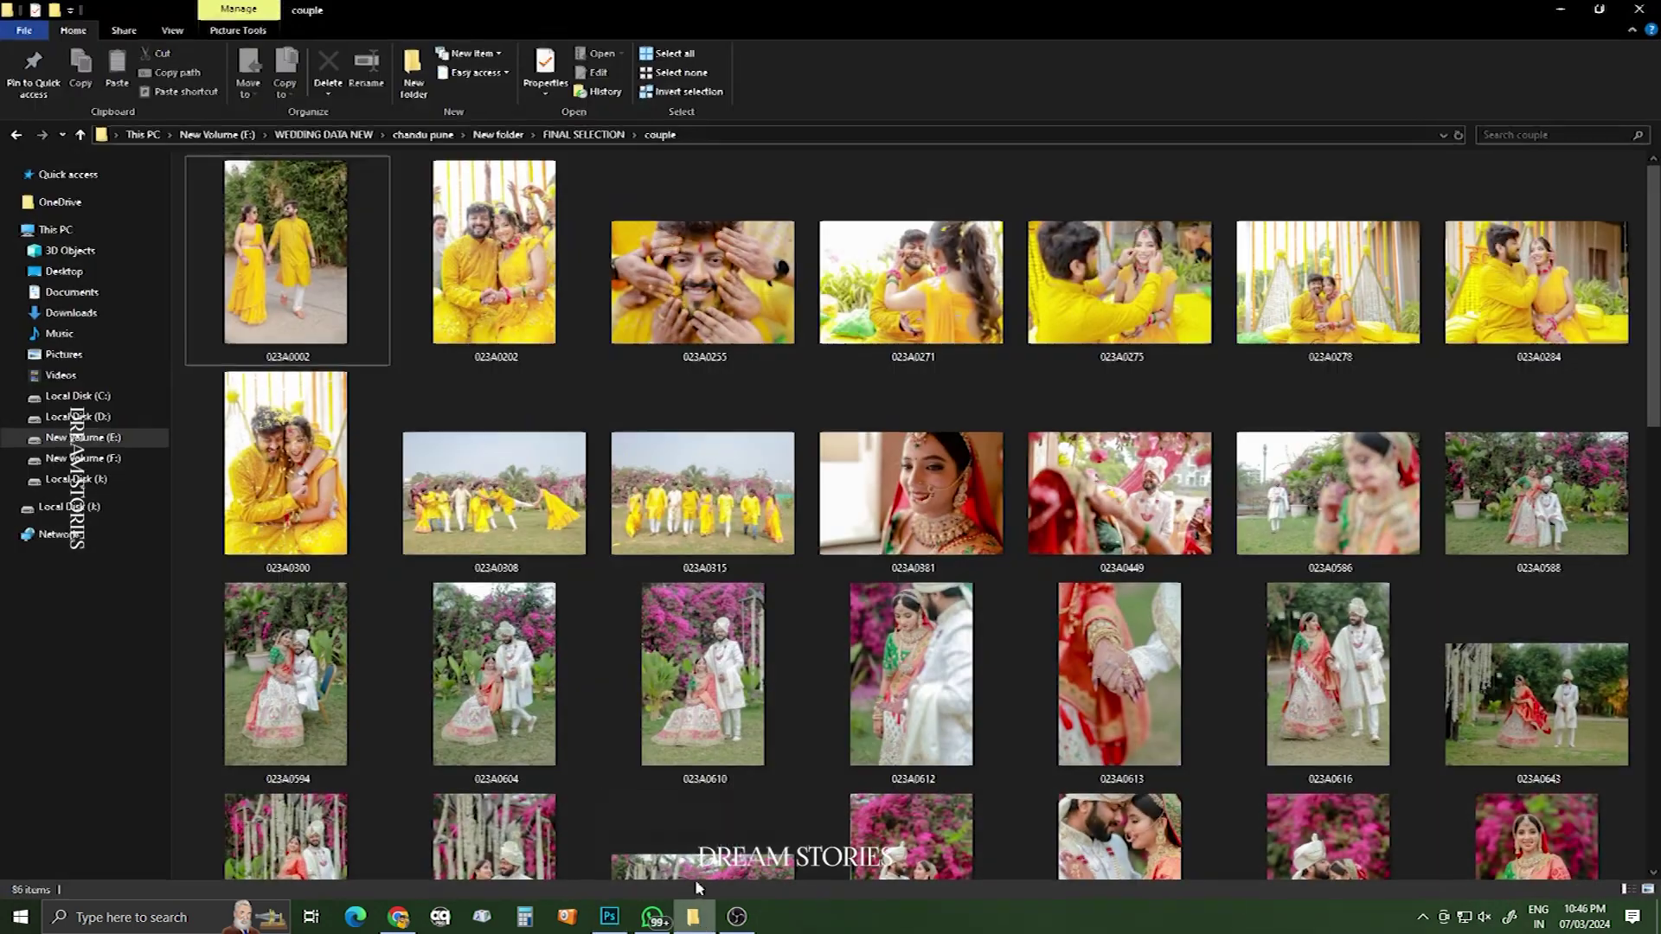
pyautogui.scroll(-10, 1009, 657)
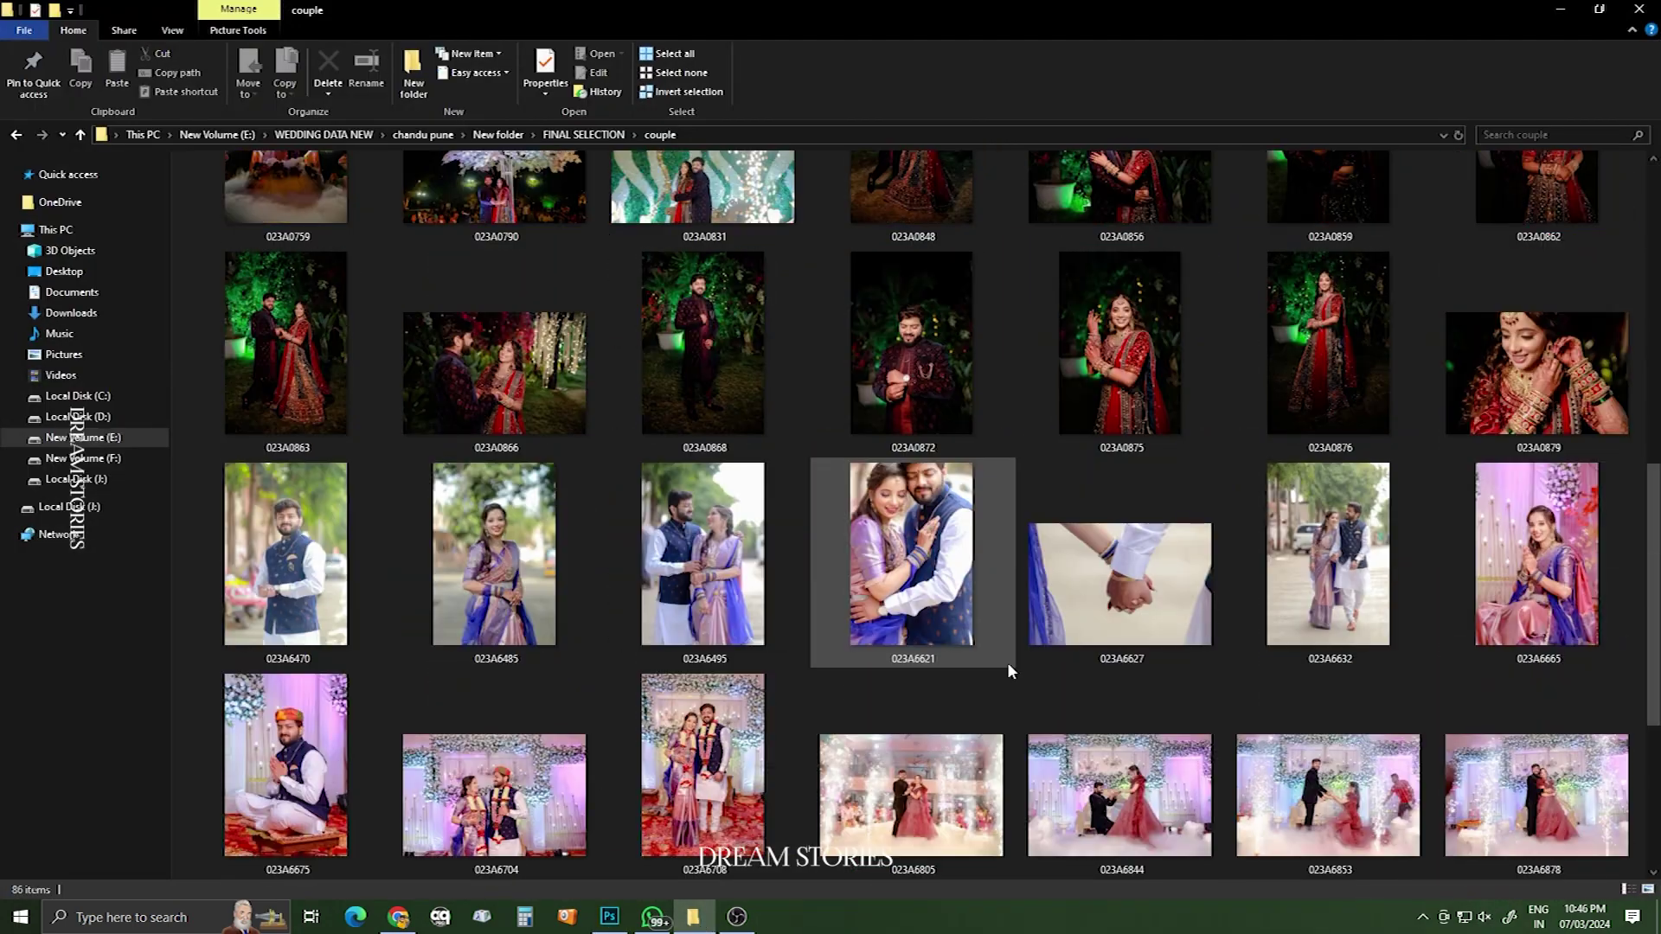
pyautogui.scroll(3, 869, 649)
pyautogui.moveTo(1120, 532); pyautogui.dragTo(1540, 520)
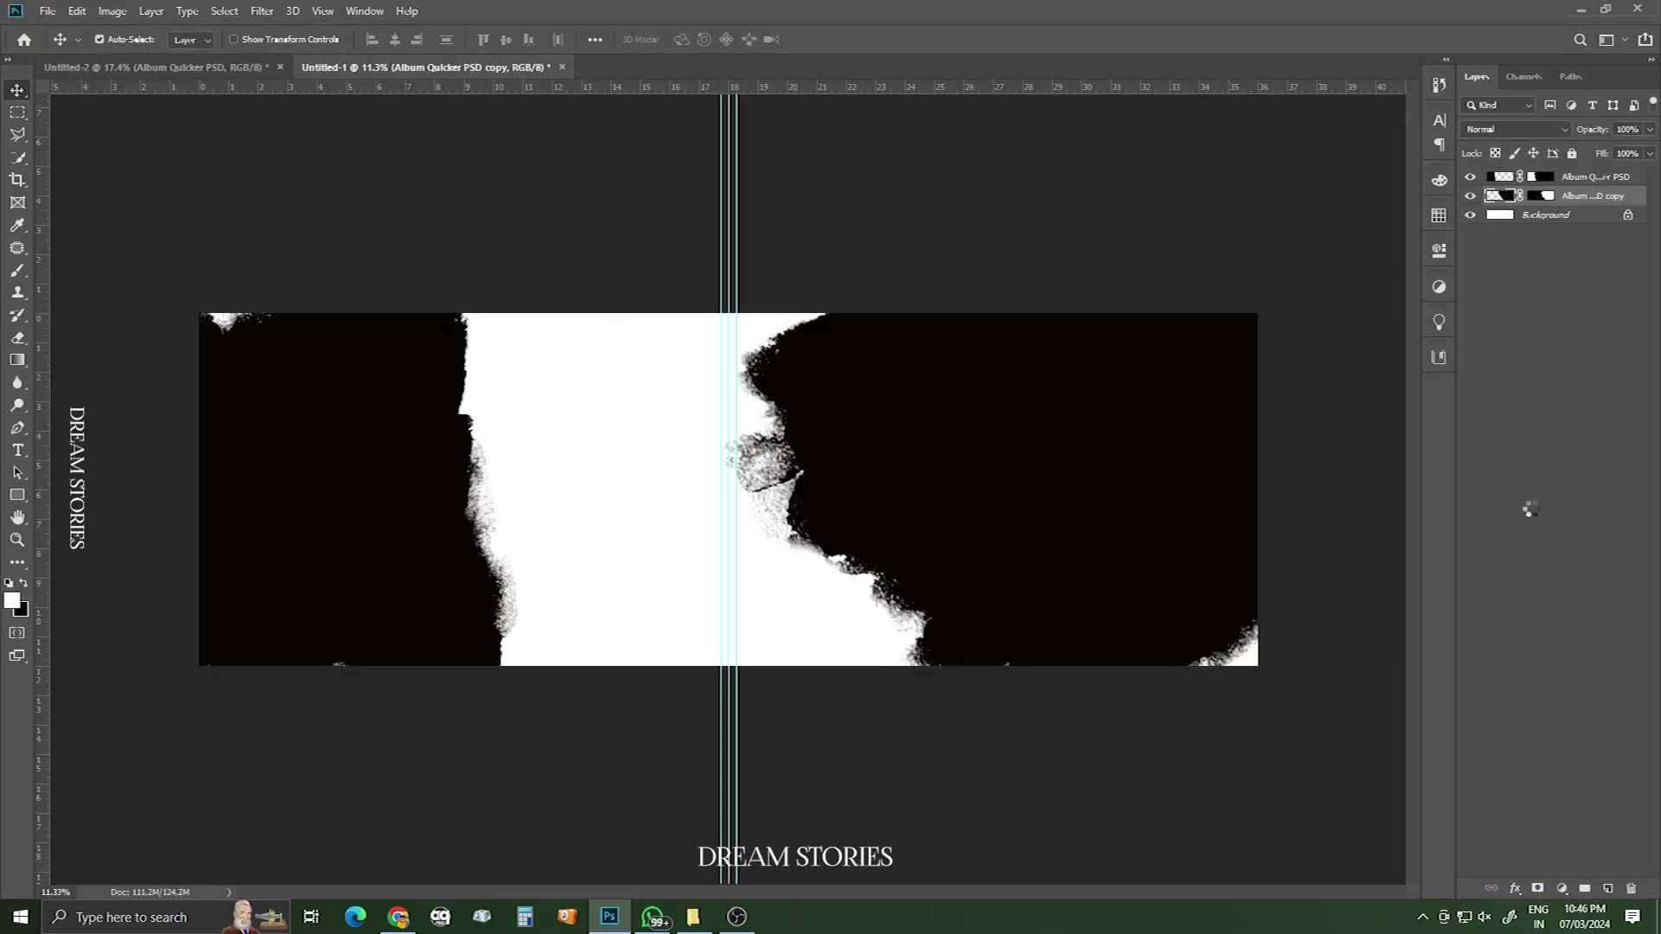
pyautogui.scroll(4, 784, 419)
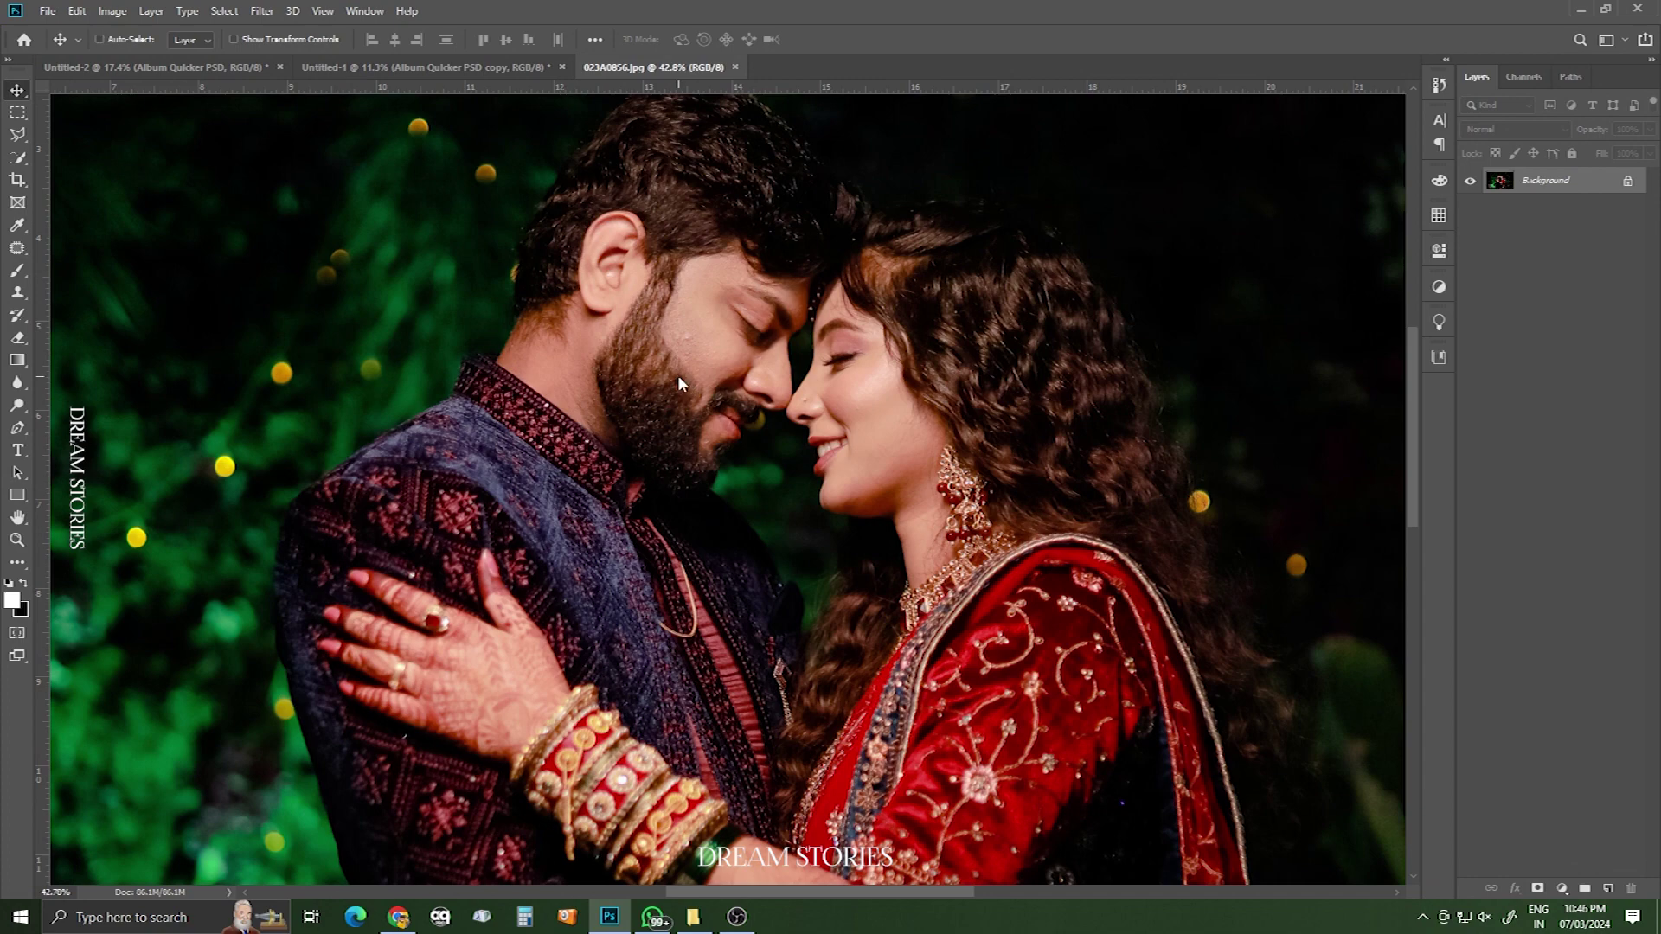
# - Open the photo in the Camera Raw filter with exposure +0.25, contrast +3, highlights -11, shadows +8 and whites -11
pyautogui.hotkey('ctrl', 'shift', 'a')
pyautogui.moveTo(573, 227); pyautogui.dragTo(1064, 538)
pyautogui.click(1076, 460)
pyautogui.hotkey('ctrl', '-')
pyautogui.hotkey('ctrl', '-')
pyautogui.hotkey('ctrl', '-')
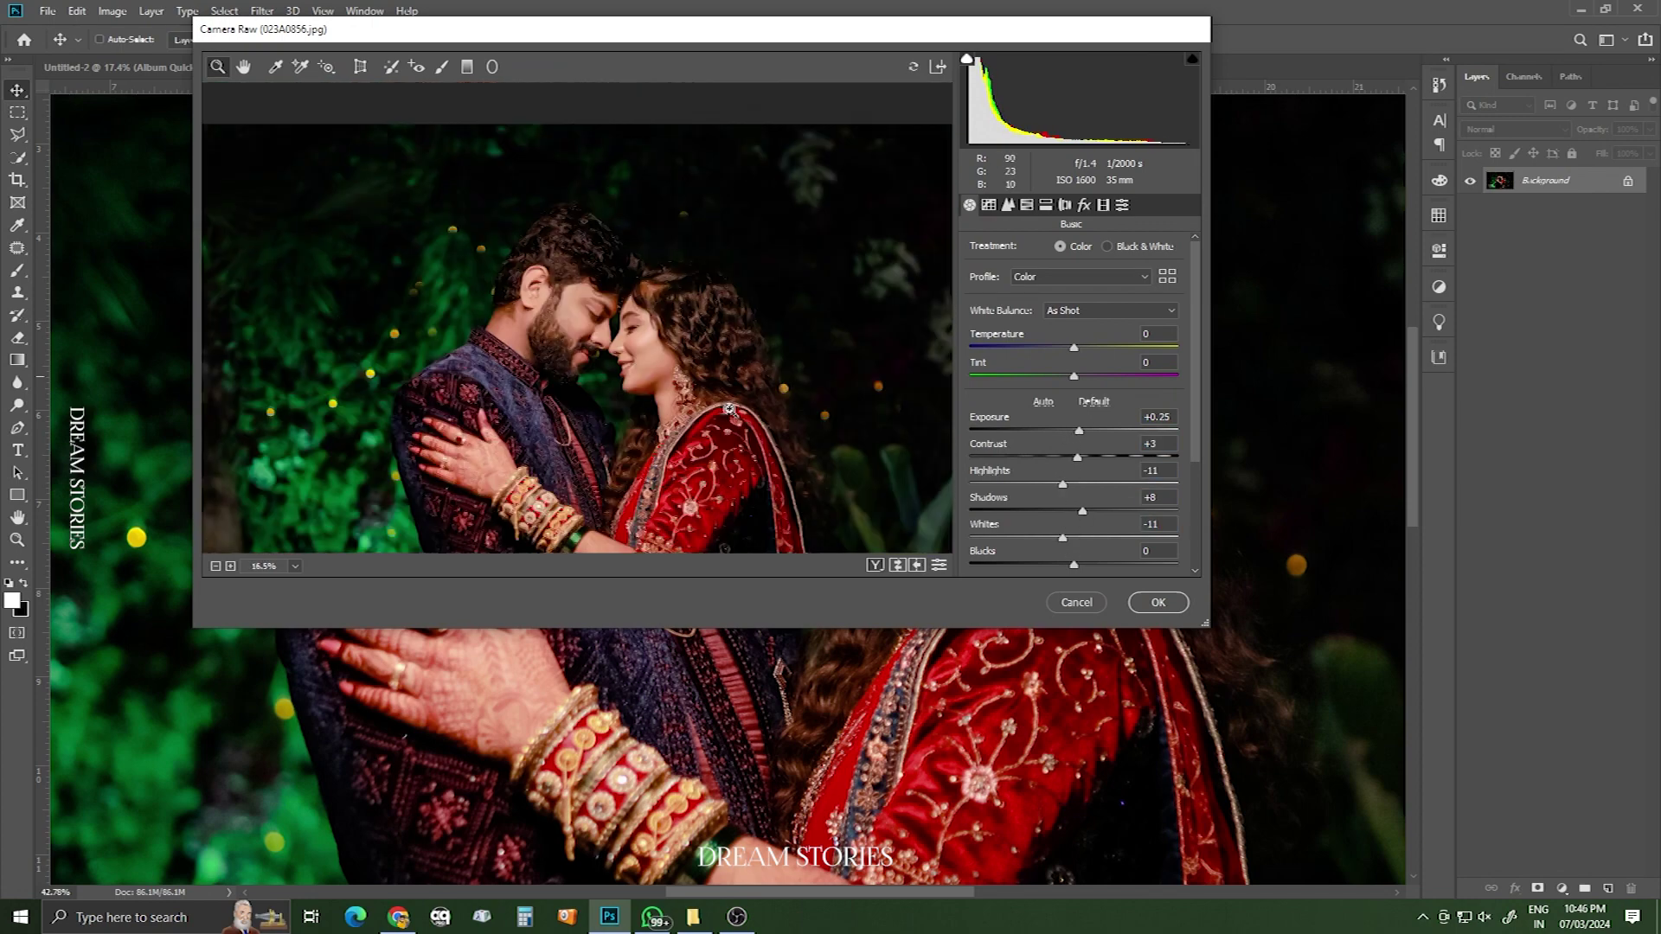
# - Warm the photo's temperature to about +6, set vibrance to +8 and apply the Camera Raw adjustments
pyautogui.moveTo(1073, 349); pyautogui.dragTo(1071, 349)
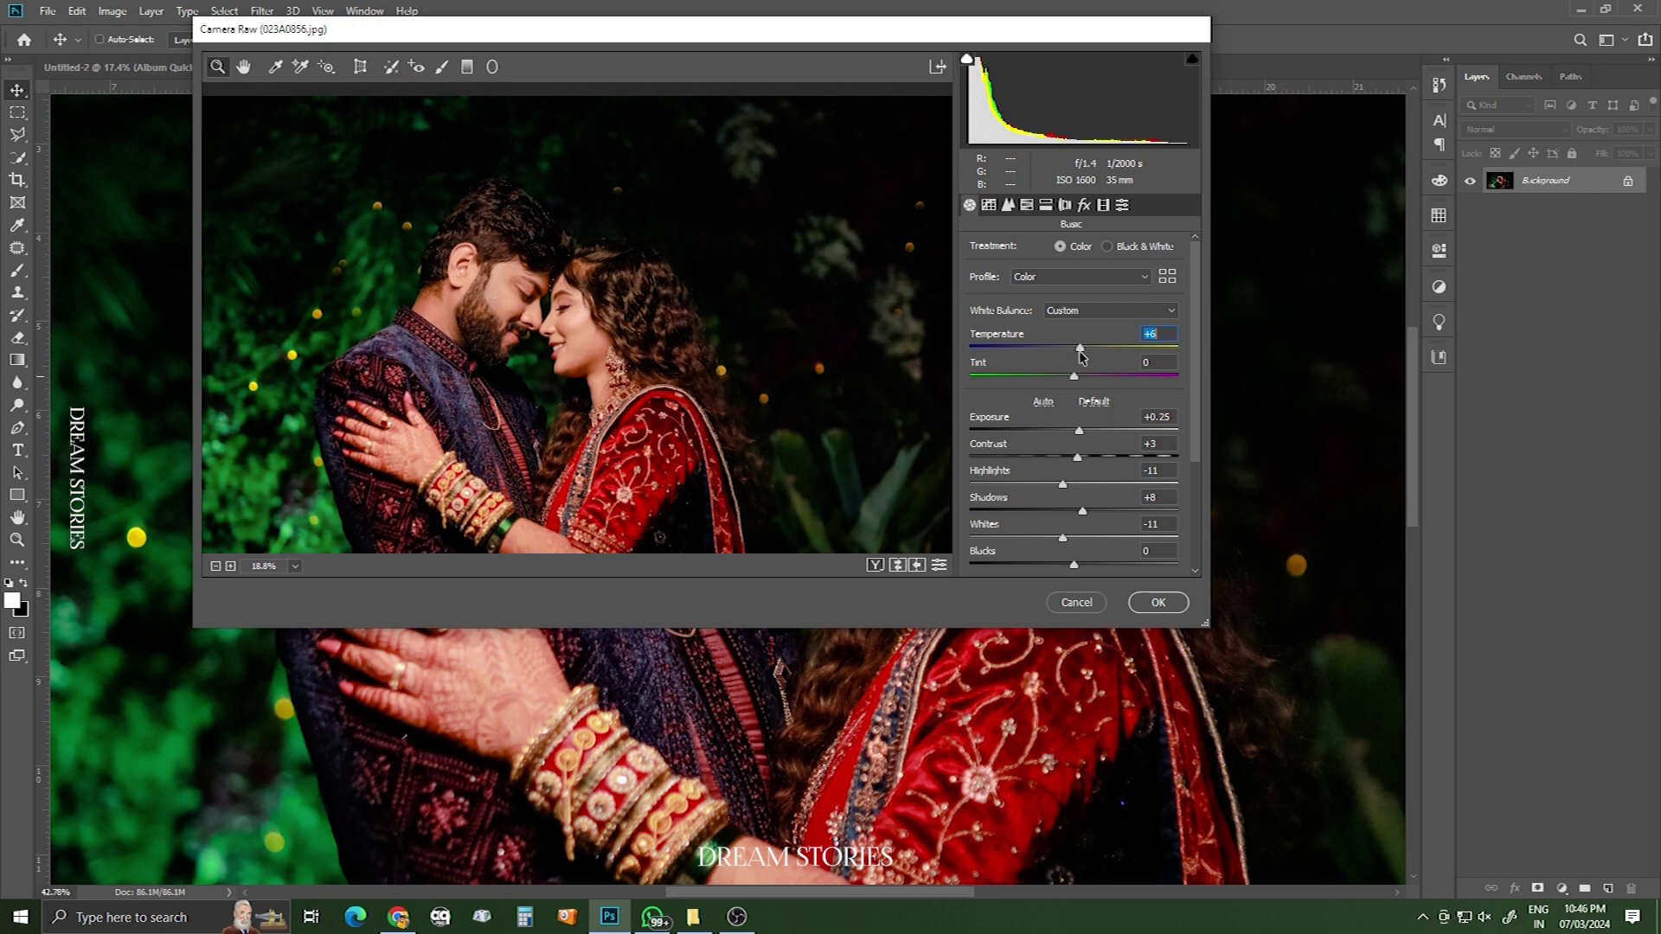
pyautogui.moveTo(1074, 378); pyautogui.dragTo(1076, 348)
pyautogui.scroll(-4, 1082, 516)
pyautogui.moveTo(1075, 537); pyautogui.dragTo(1088, 543)
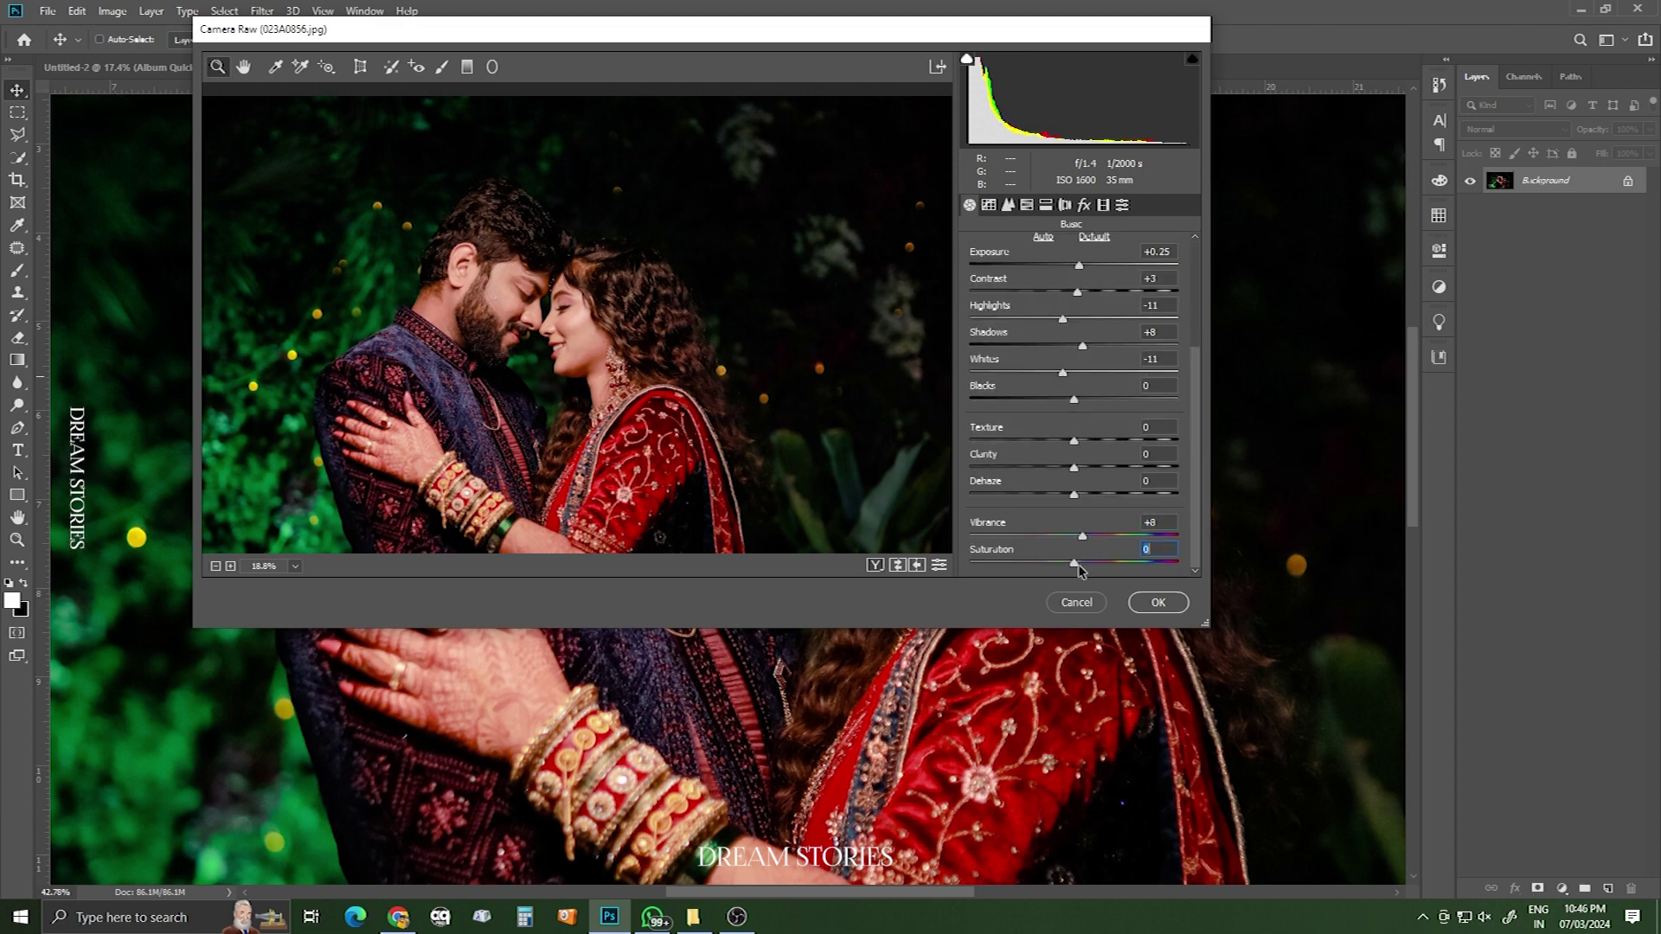
pyautogui.click(1158, 602)
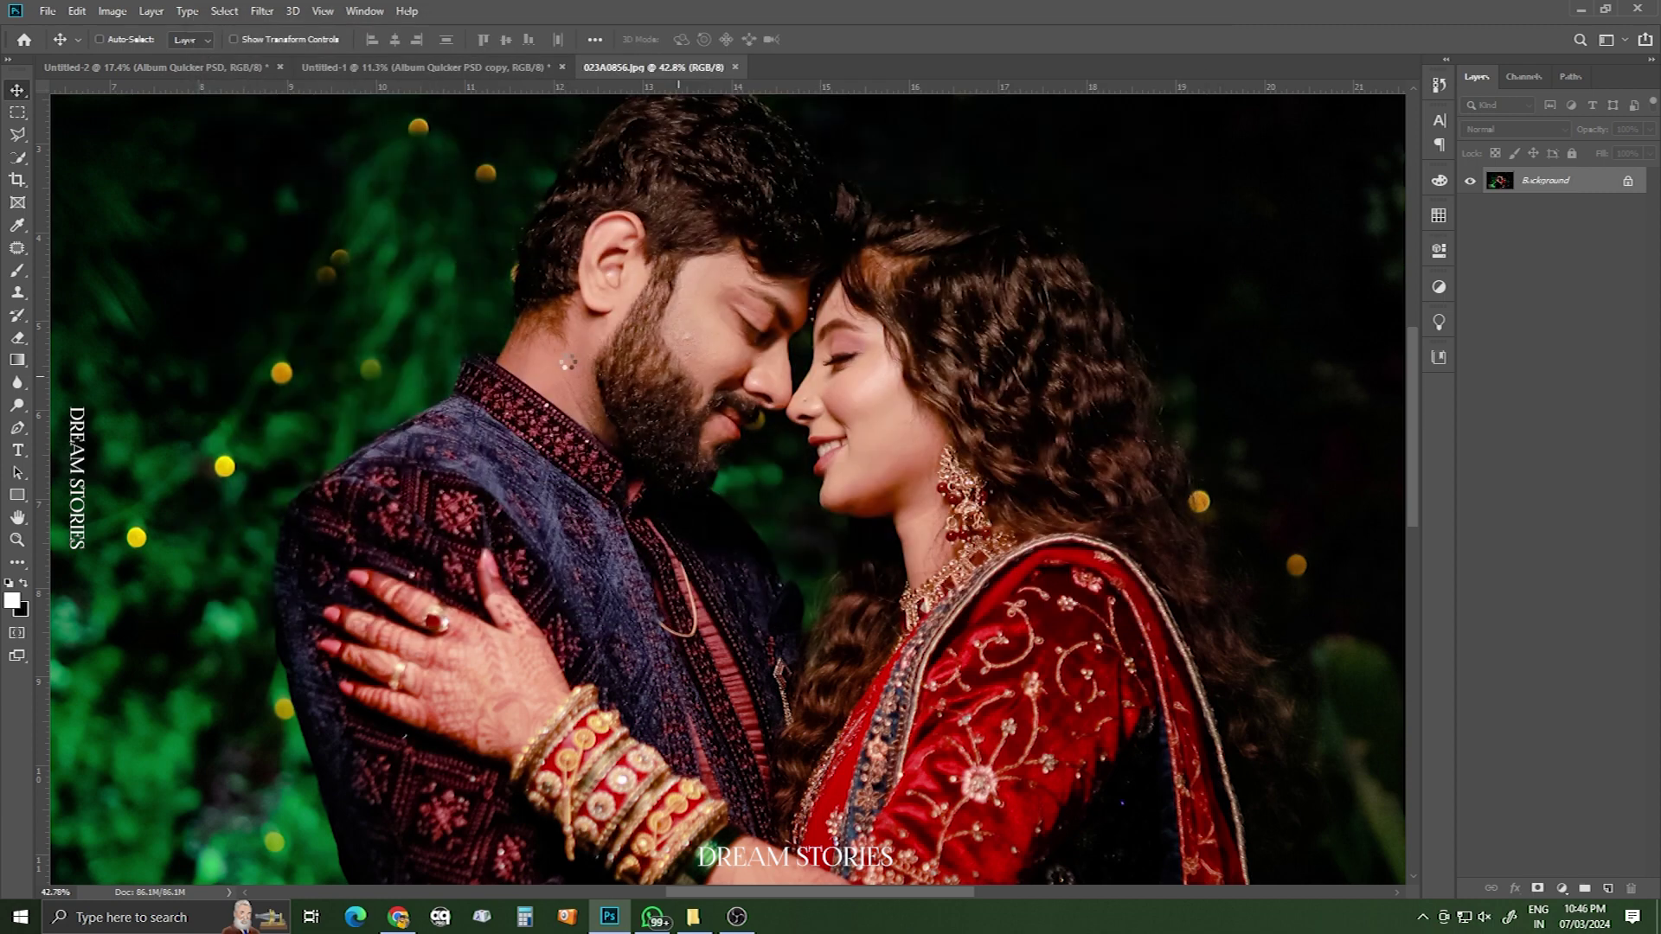
# - Smooth the skin on the groom's cheek and forehead and on the bride's face with the Mixer Brush
pyautogui.moveTo(759, 345)
pyautogui.mouseDown()
pyautogui.moveTo(795, 482)
pyautogui.moveTo(735, 482)
pyautogui.mouseUp()
pyautogui.rightClick(15, 276)
pyautogui.click(67, 319)
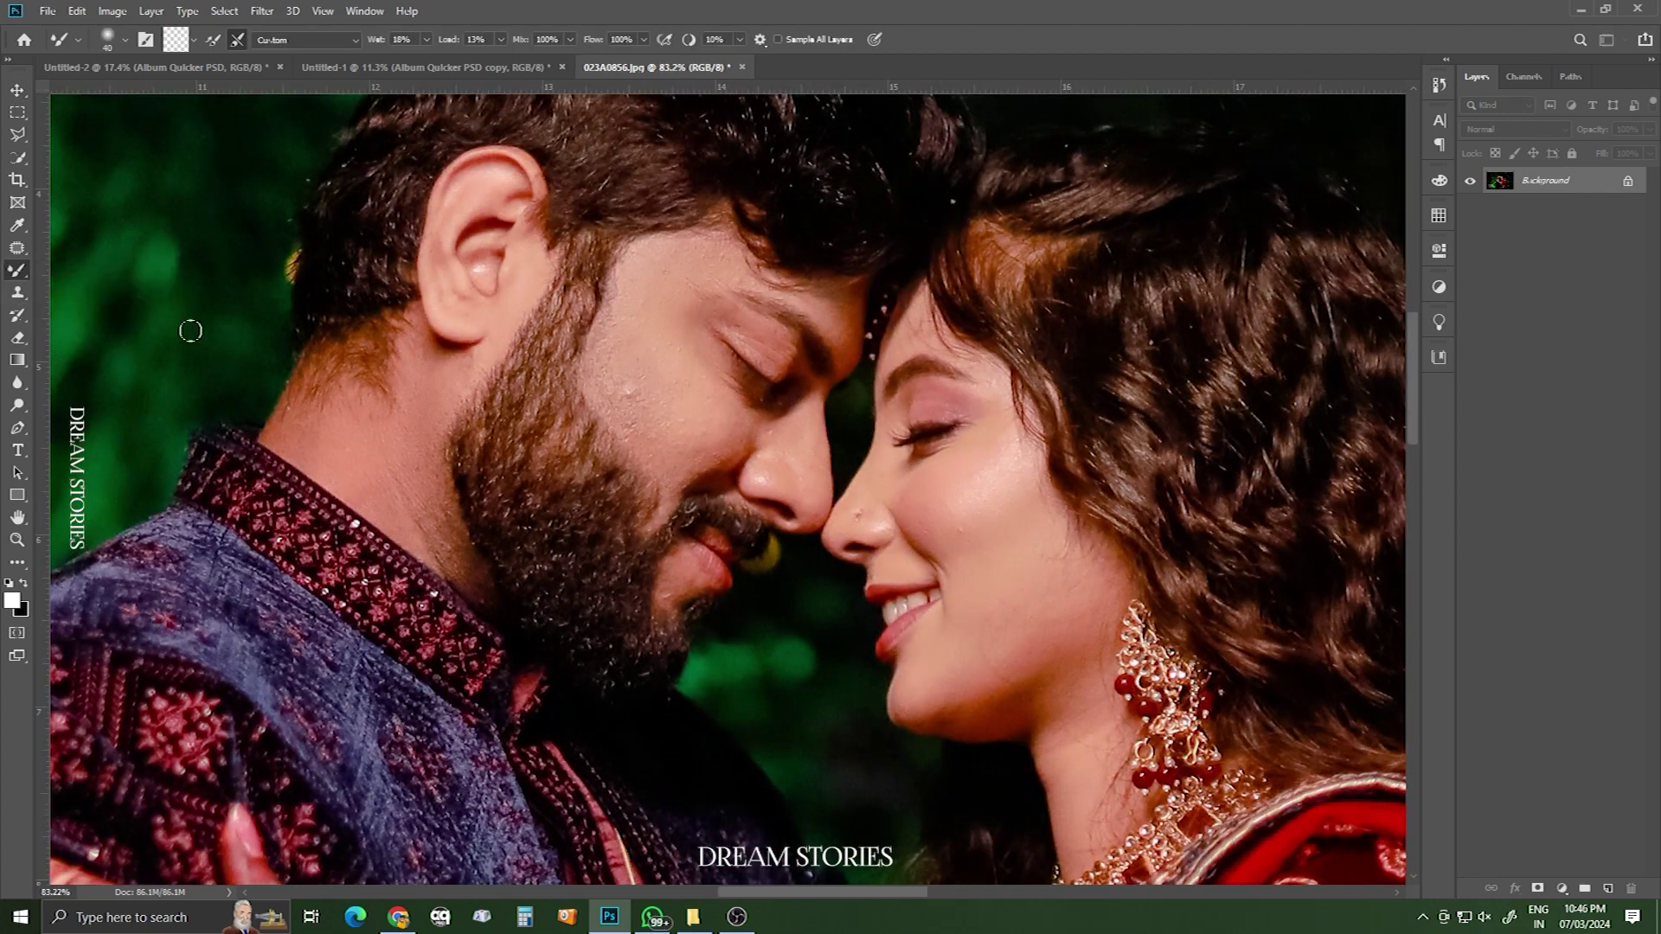
pyautogui.scroll(2, 660, 351)
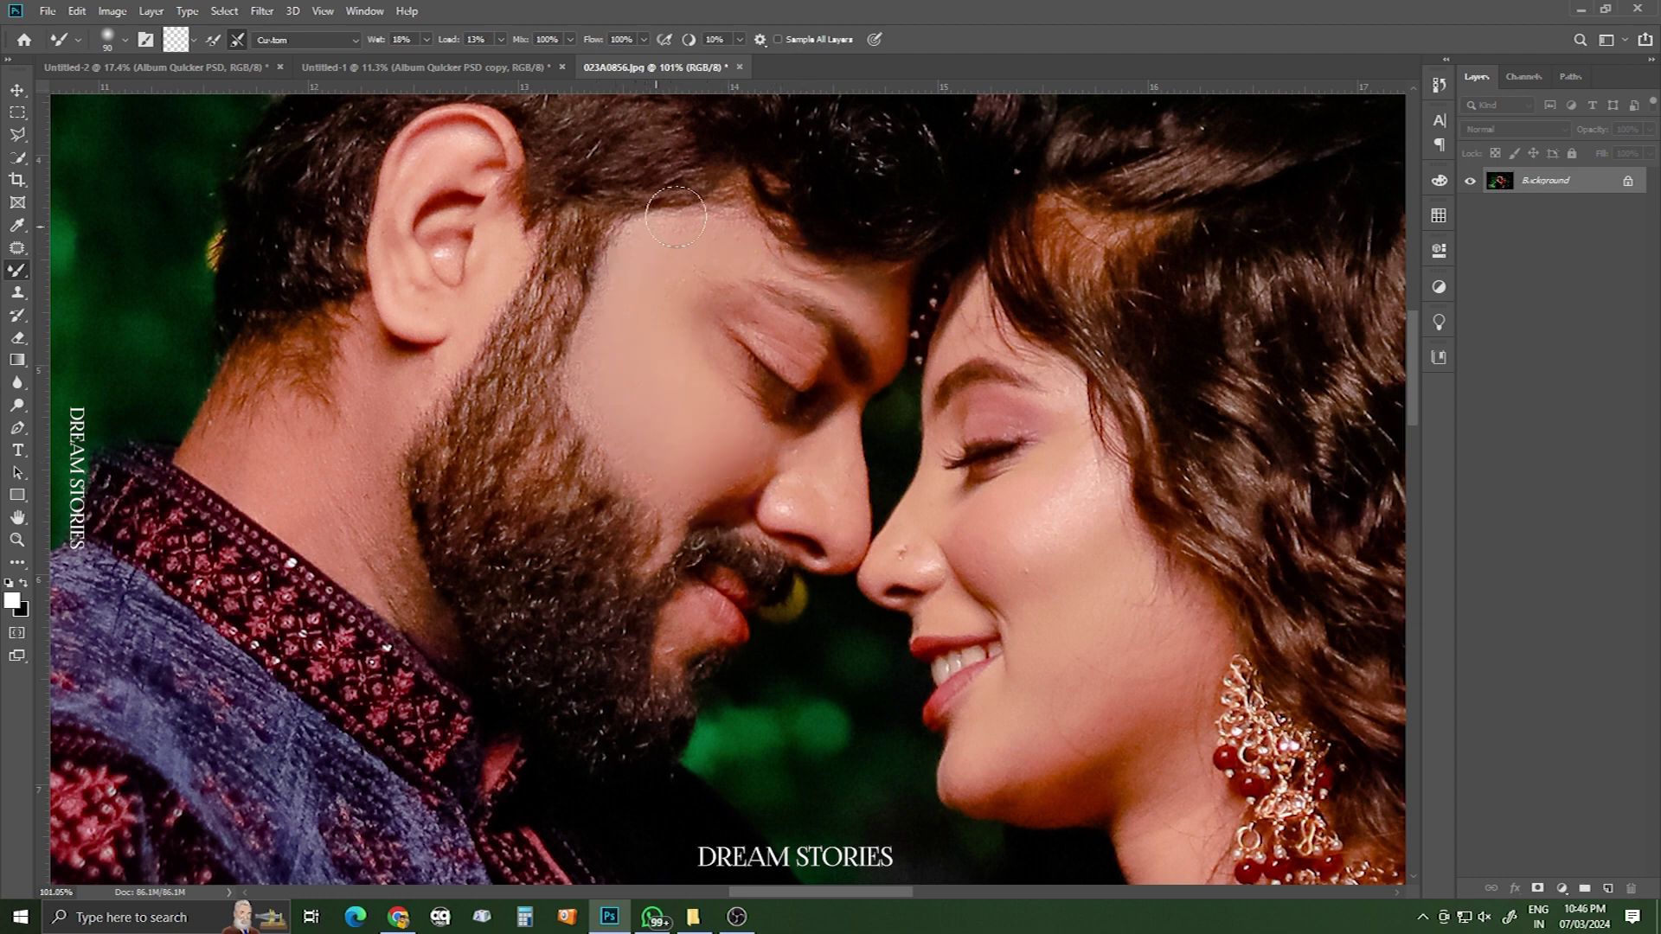
pyautogui.moveTo(1050, 577); pyautogui.dragTo(823, 430)
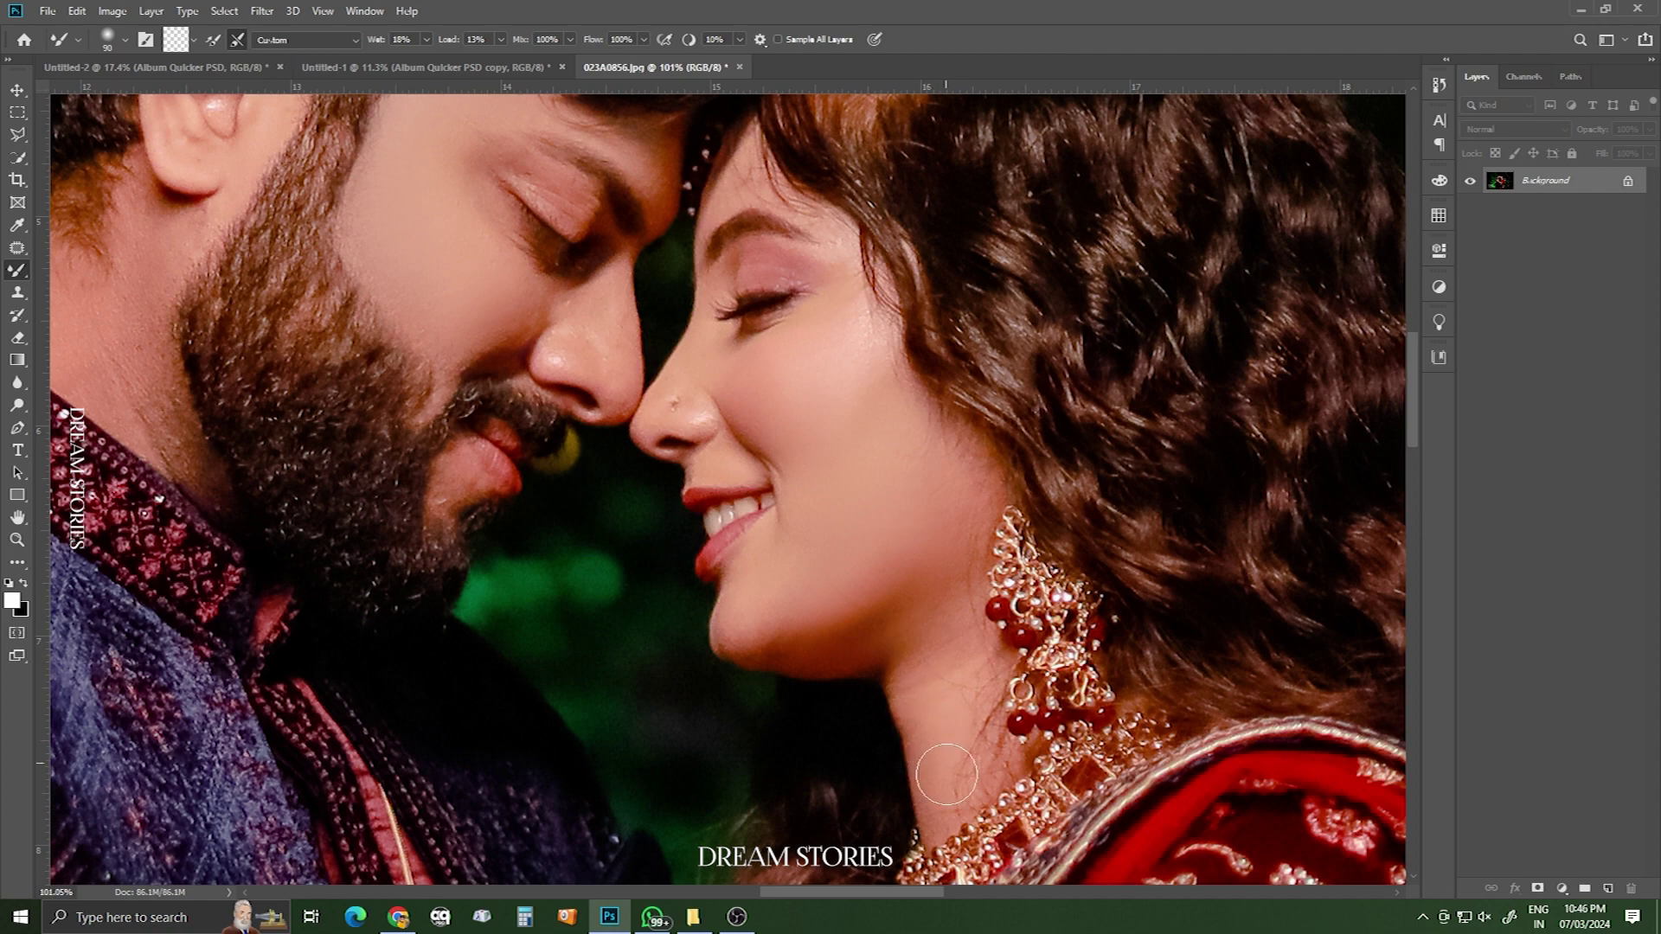
# - Smooth the skin on the groom's nose with a smaller Mixer Brush, and retouch his neck
pyautogui.press('[')
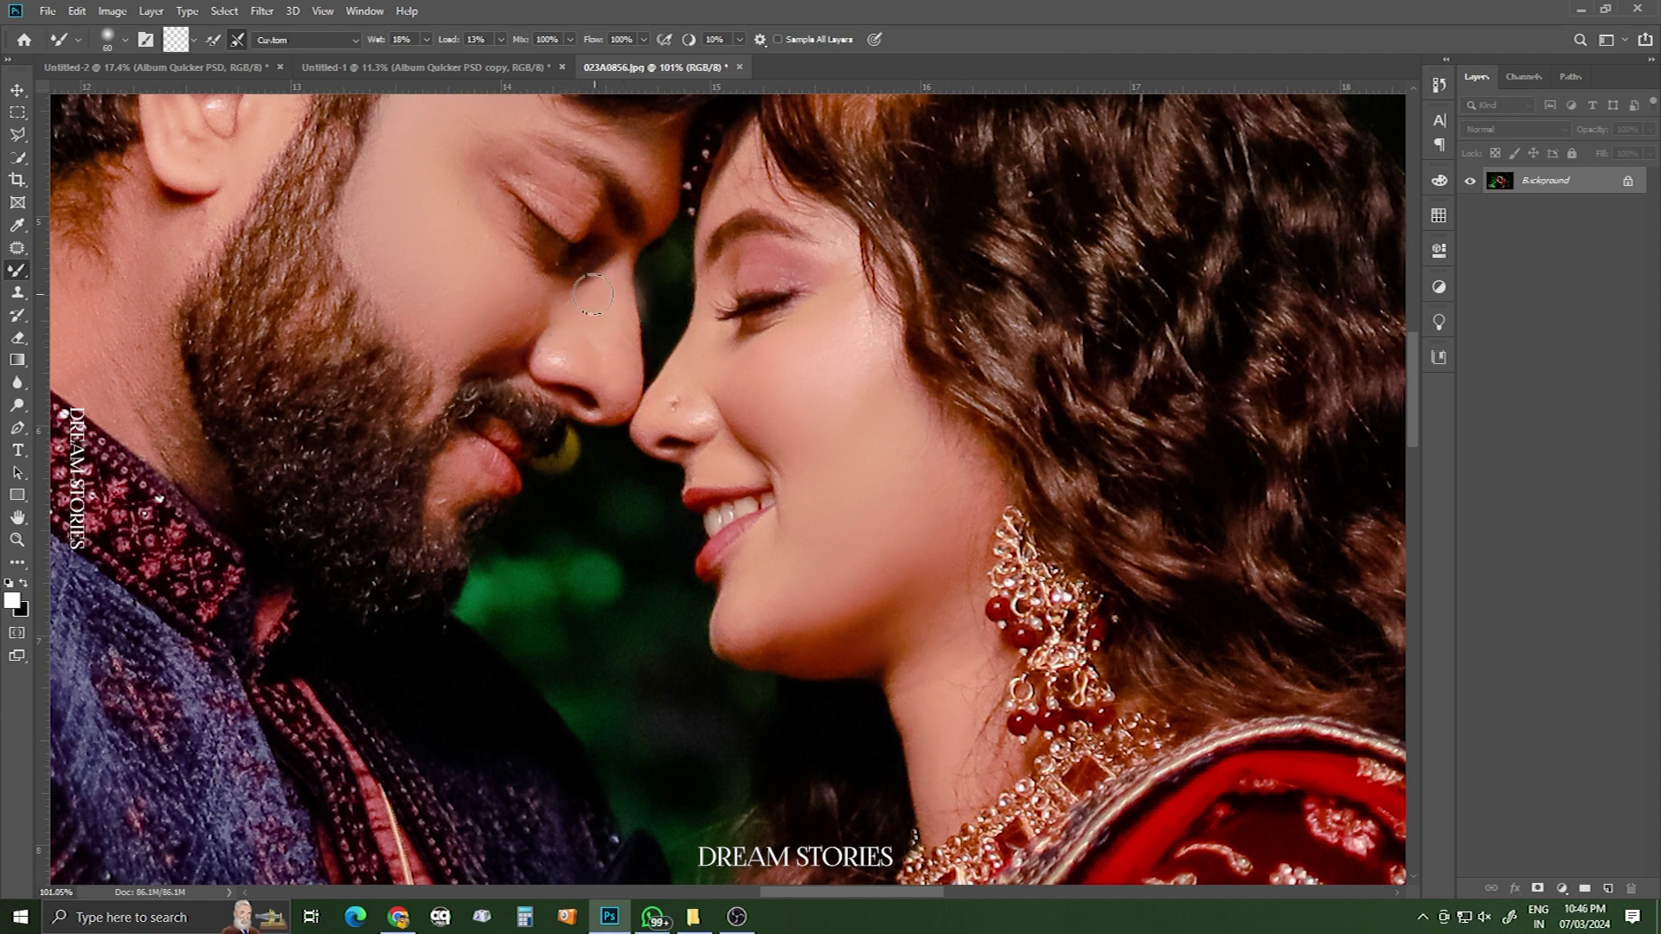
pyautogui.moveTo(611, 276); pyautogui.dragTo(570, 321)
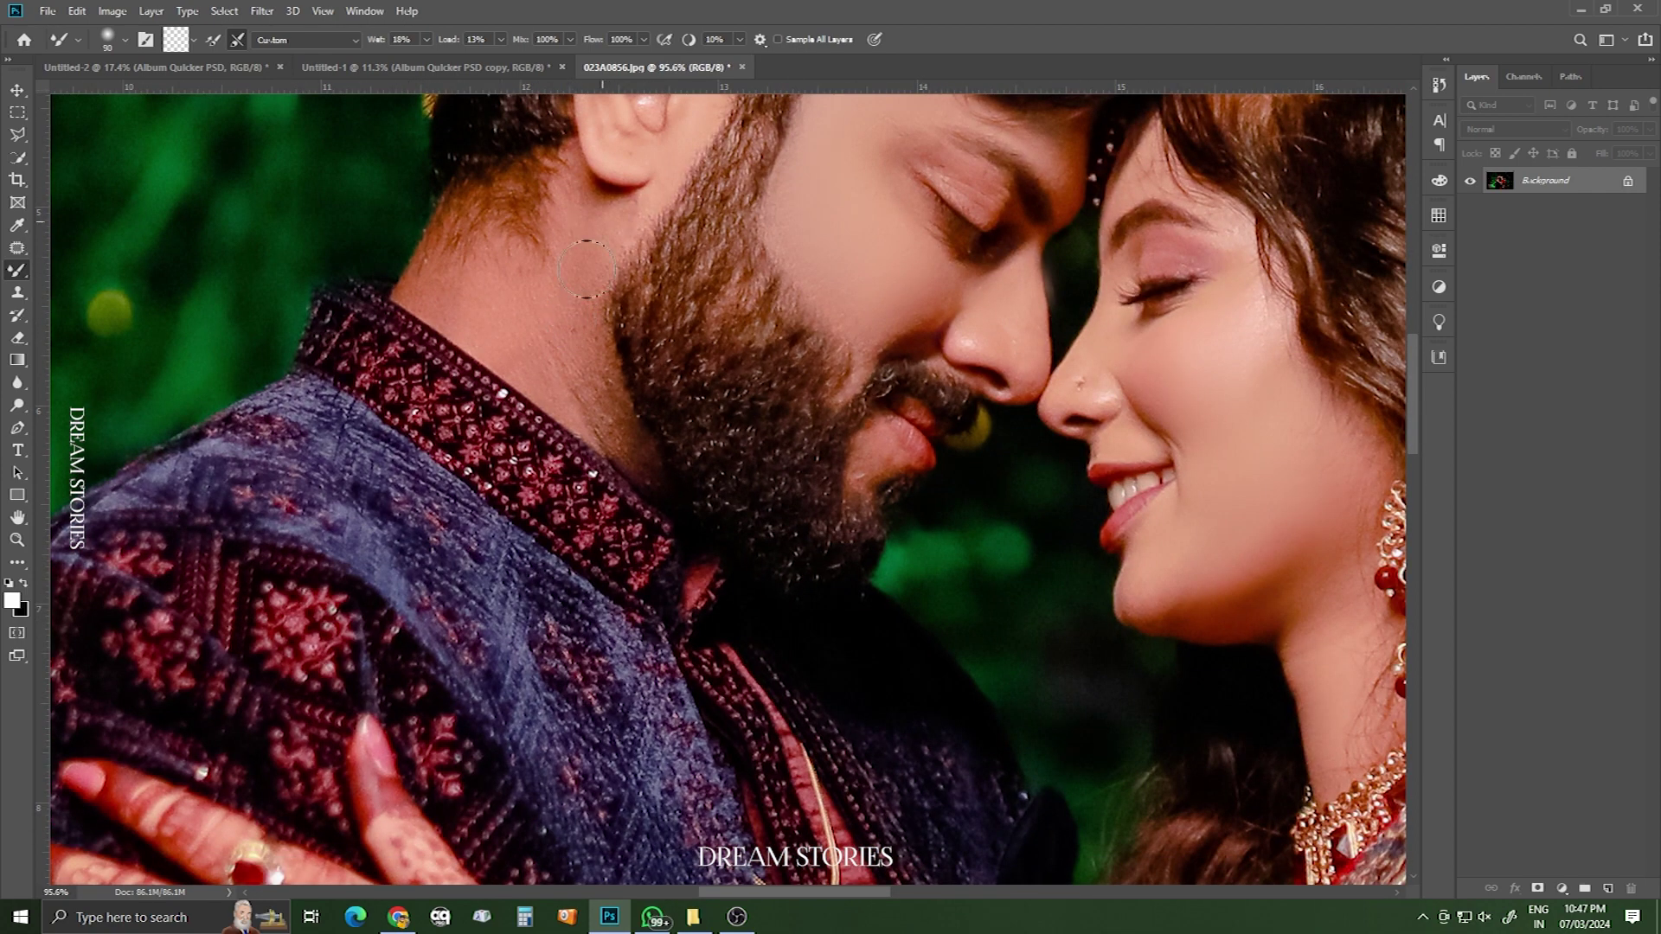
pyautogui.scroll(-2, 698, 217)
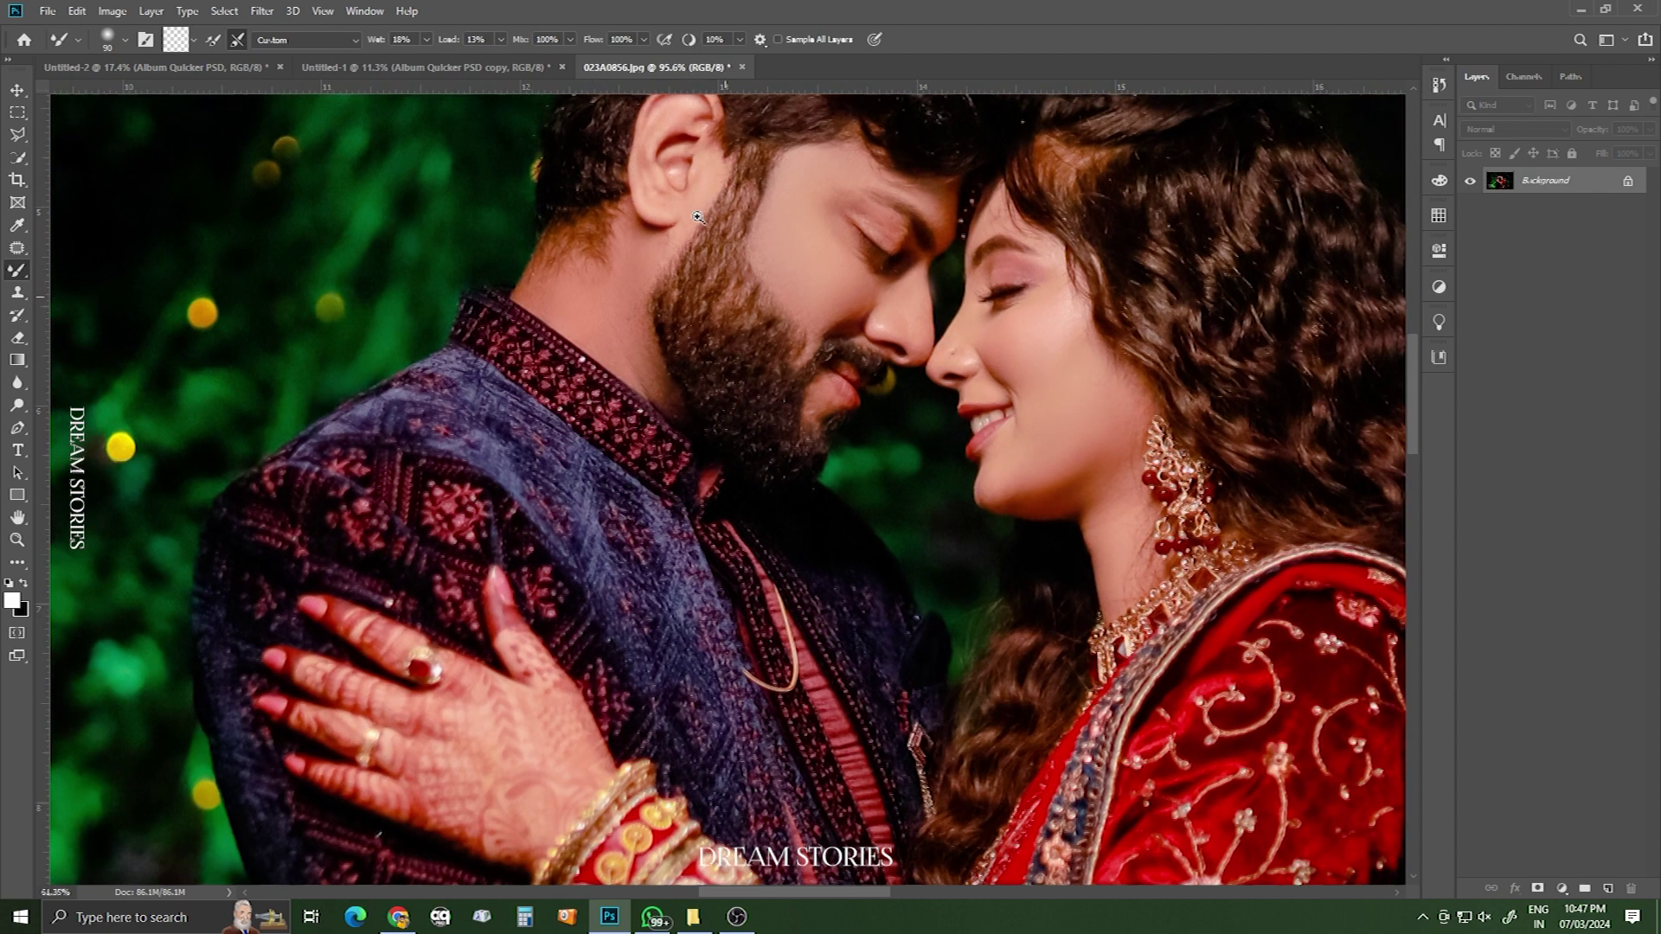
pyautogui.rightClick(799, 303)
pyautogui.click(811, 313)
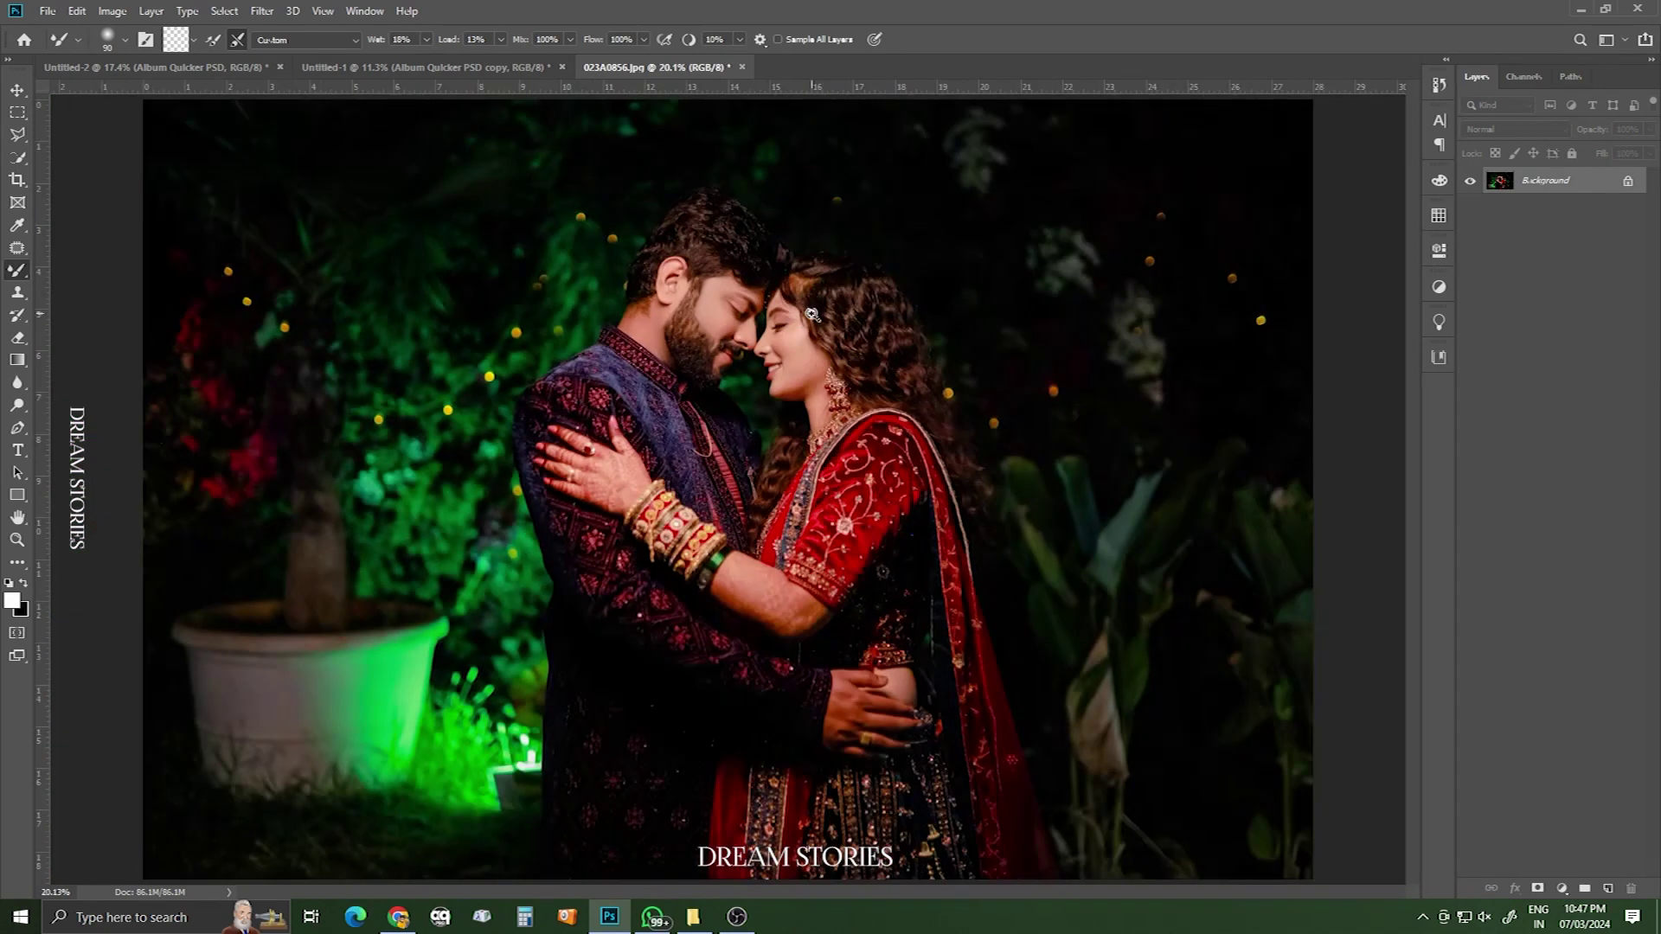
pyautogui.moveTo(780, 324); pyautogui.dragTo(813, 372)
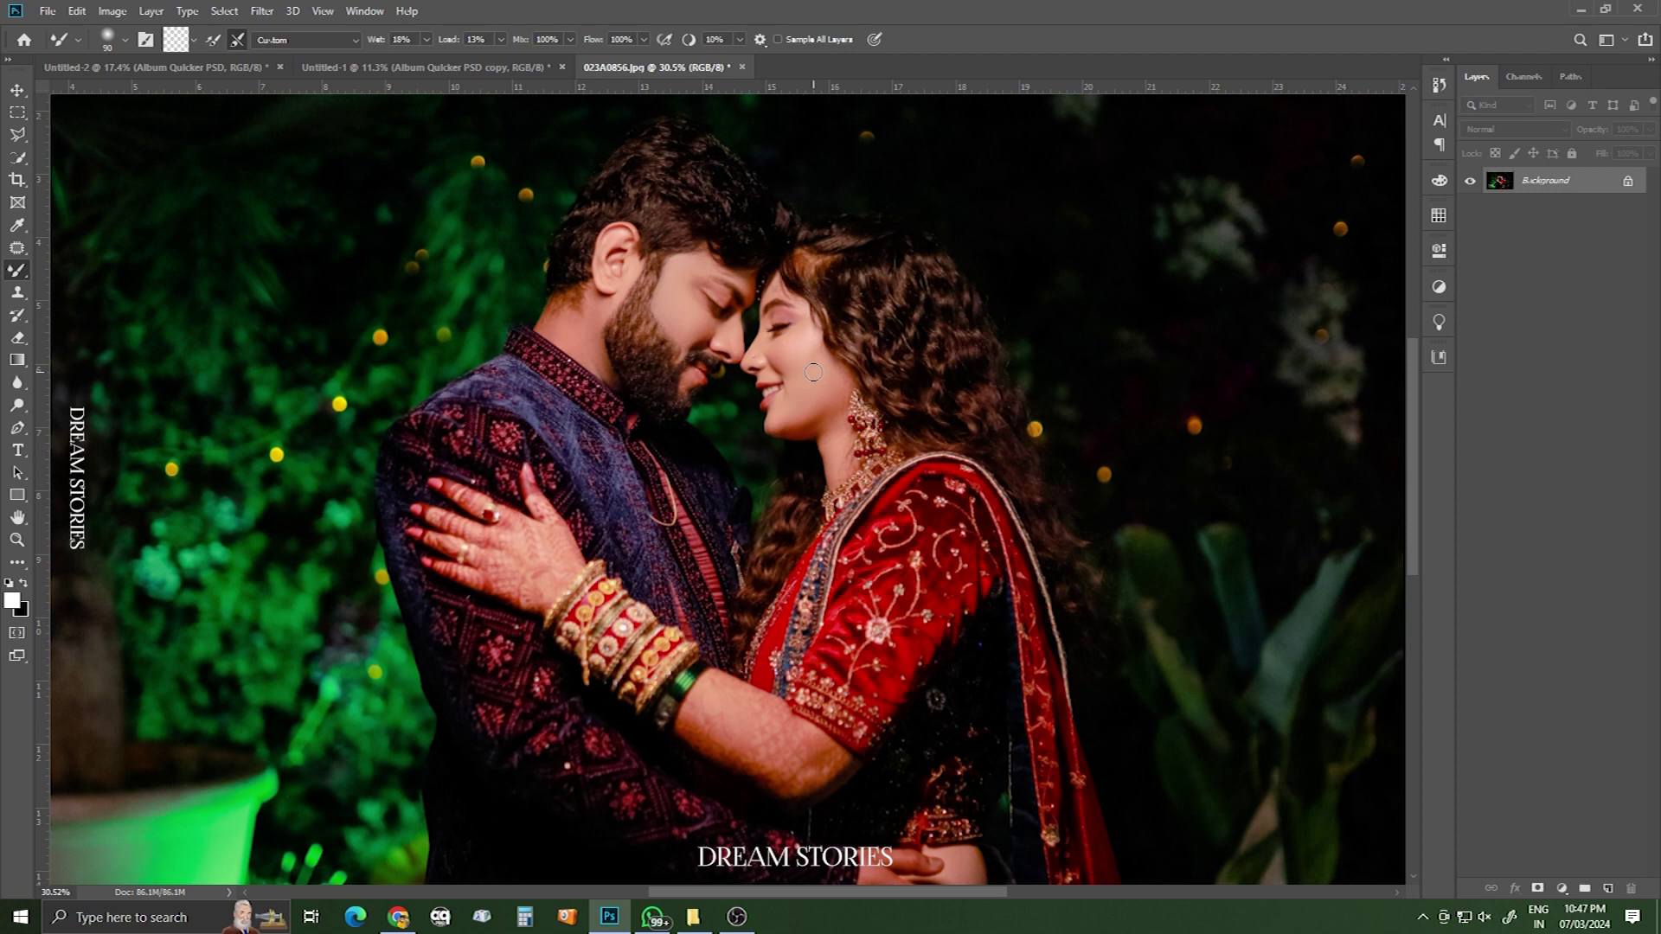
pyautogui.scroll(-3, 818, 380)
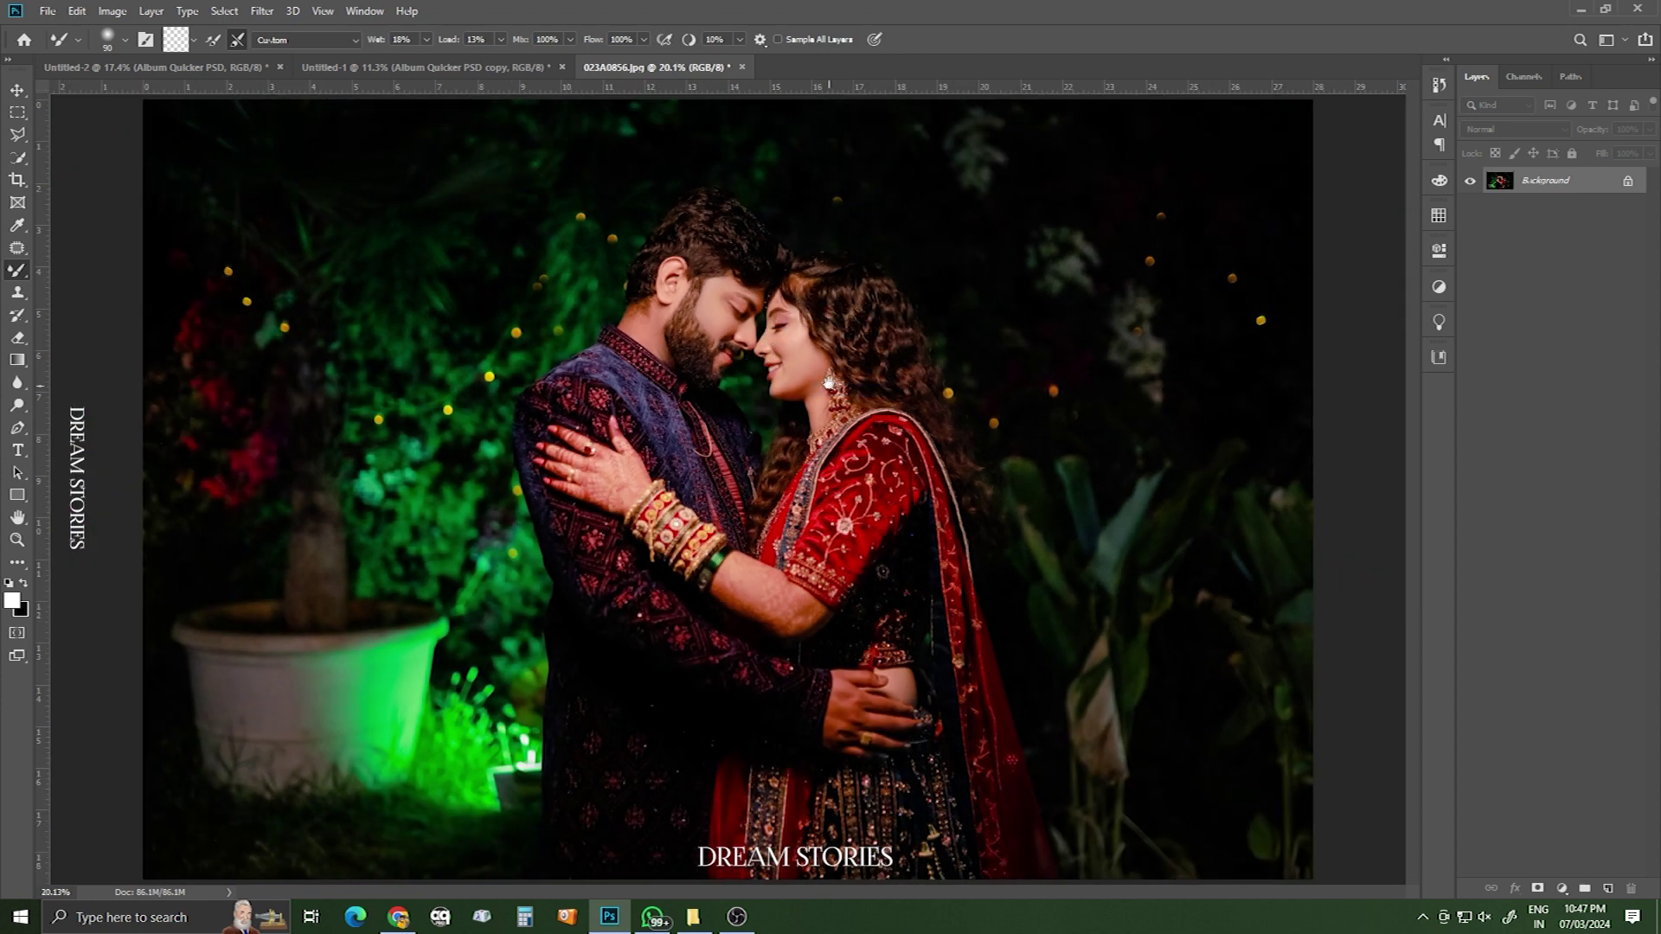
# - Paste the retouched photo into Untitled-1 clipped to the right page's brush shape, scale it to about 102% and position the couple inside it
pyautogui.click(432, 68)
pyautogui.hotkey('ctrl', 'v')
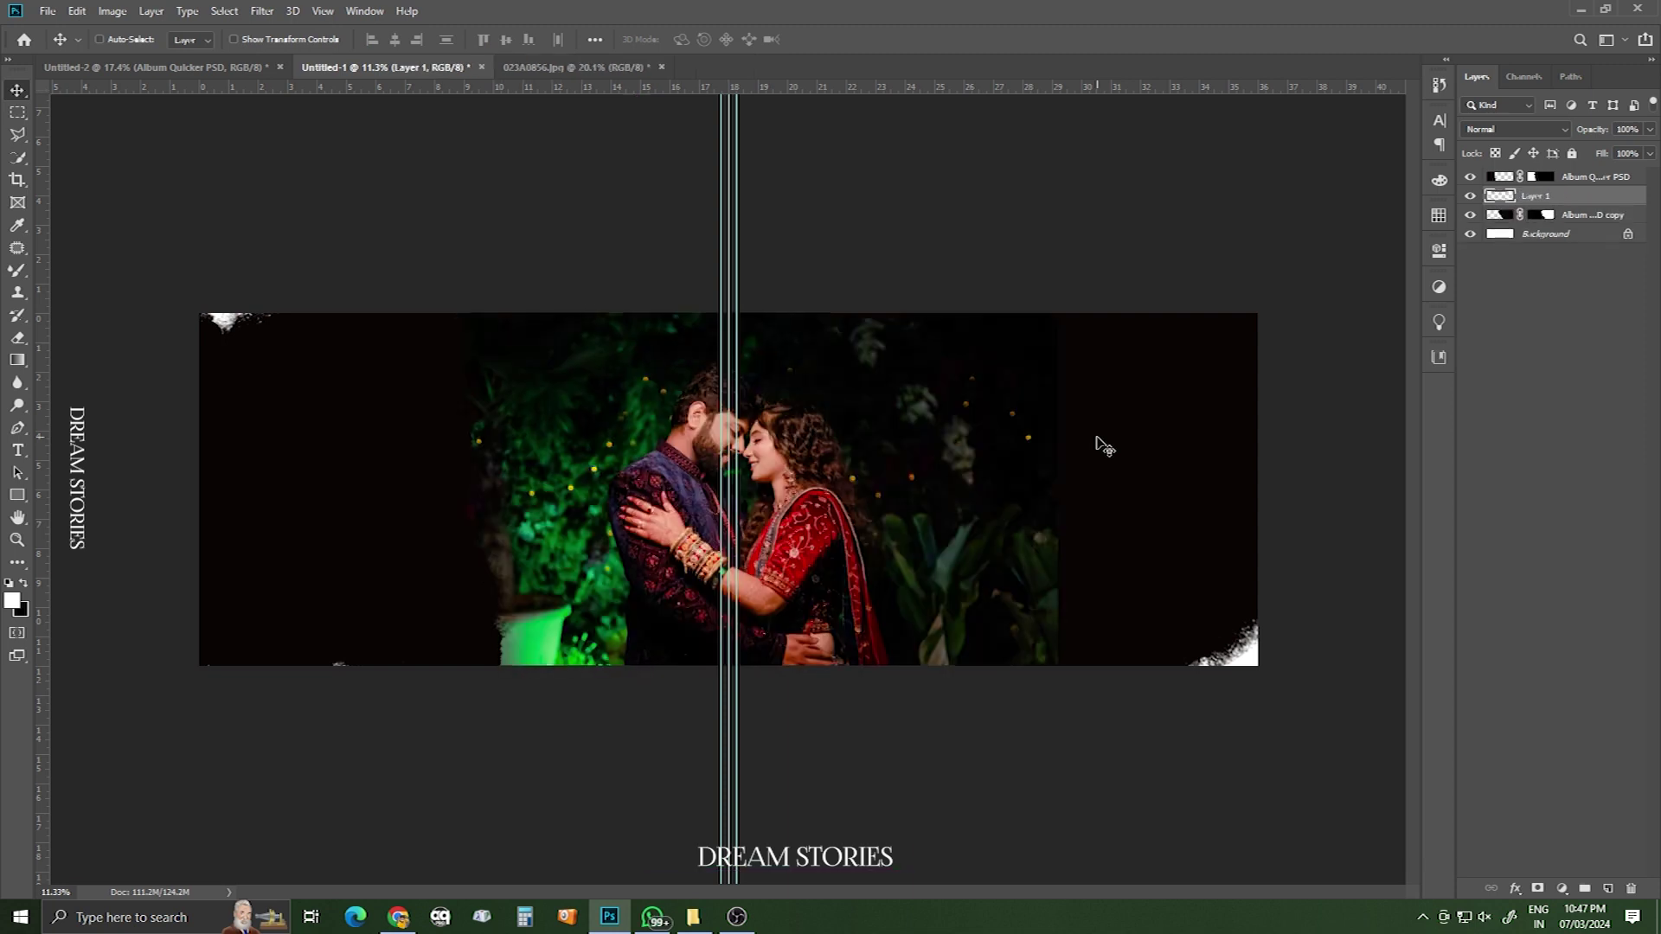
pyautogui.hotkey('ctrl', 't')
pyautogui.moveTo(1160, 420); pyautogui.dragTo(1148, 430)
pyautogui.moveTo(1338, 267); pyautogui.dragTo(1289, 329)
pyautogui.moveTo(1136, 507); pyautogui.dragTo(1101, 508)
pyautogui.moveTo(1293, 486); pyautogui.dragTo(1335, 482)
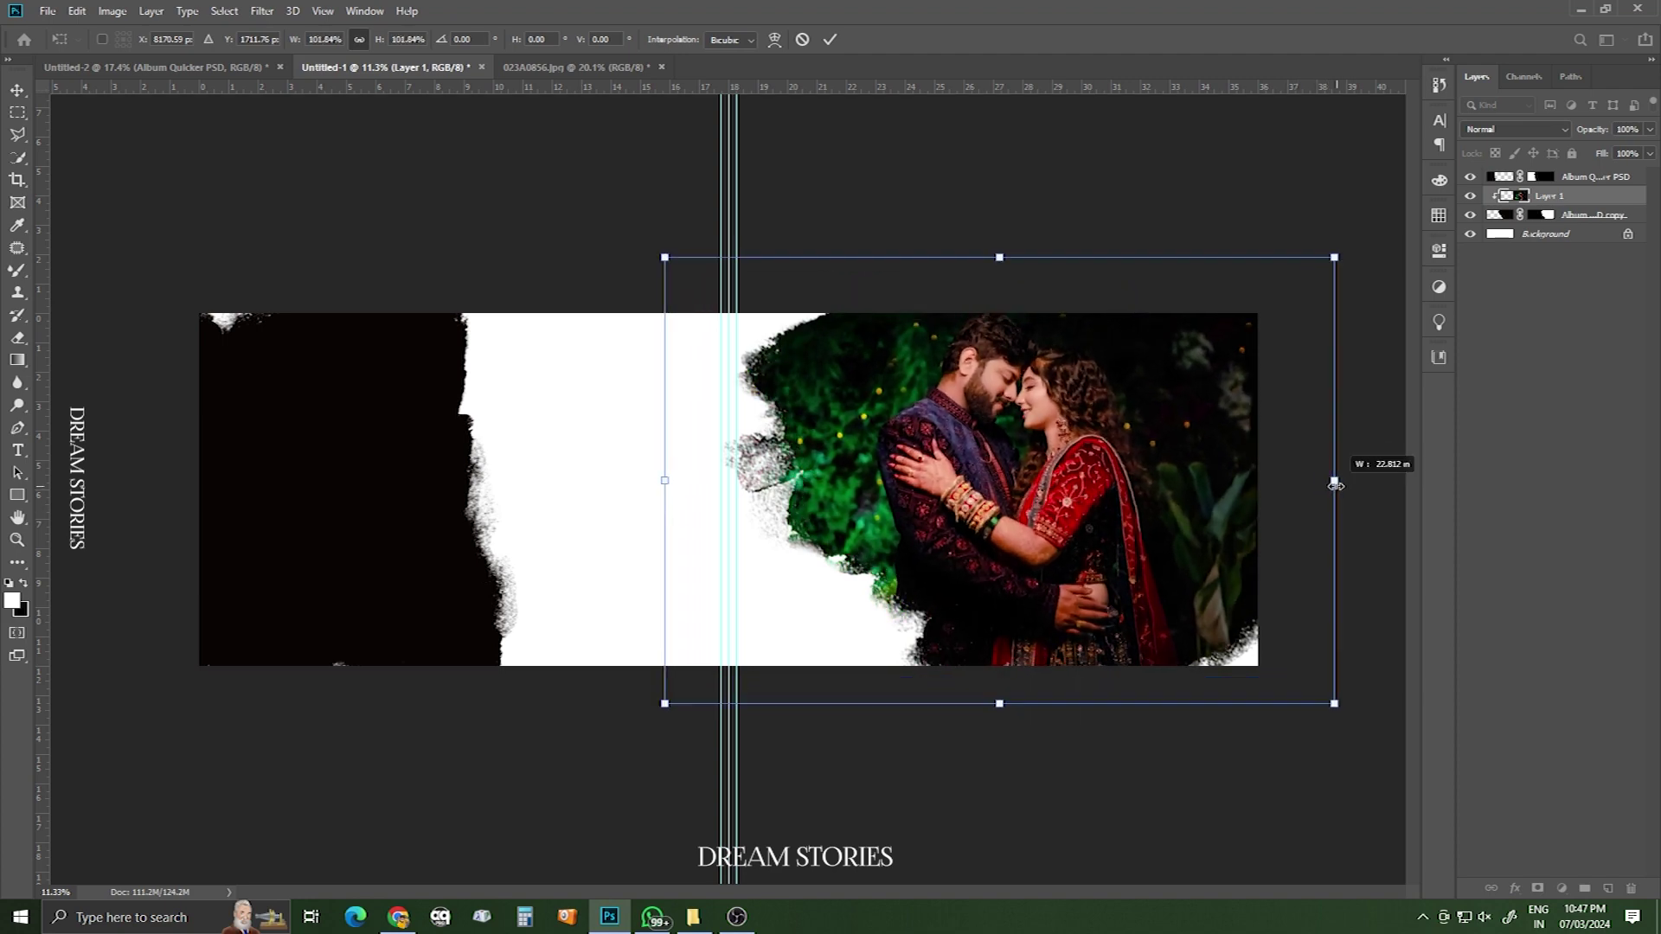
pyautogui.moveTo(1188, 486); pyautogui.dragTo(1182, 494)
pyautogui.press('Return')
# - Open the photo 023A0862 from the couple folder as a new Photoshop document
pyautogui.scroll(5, 1077, 424)
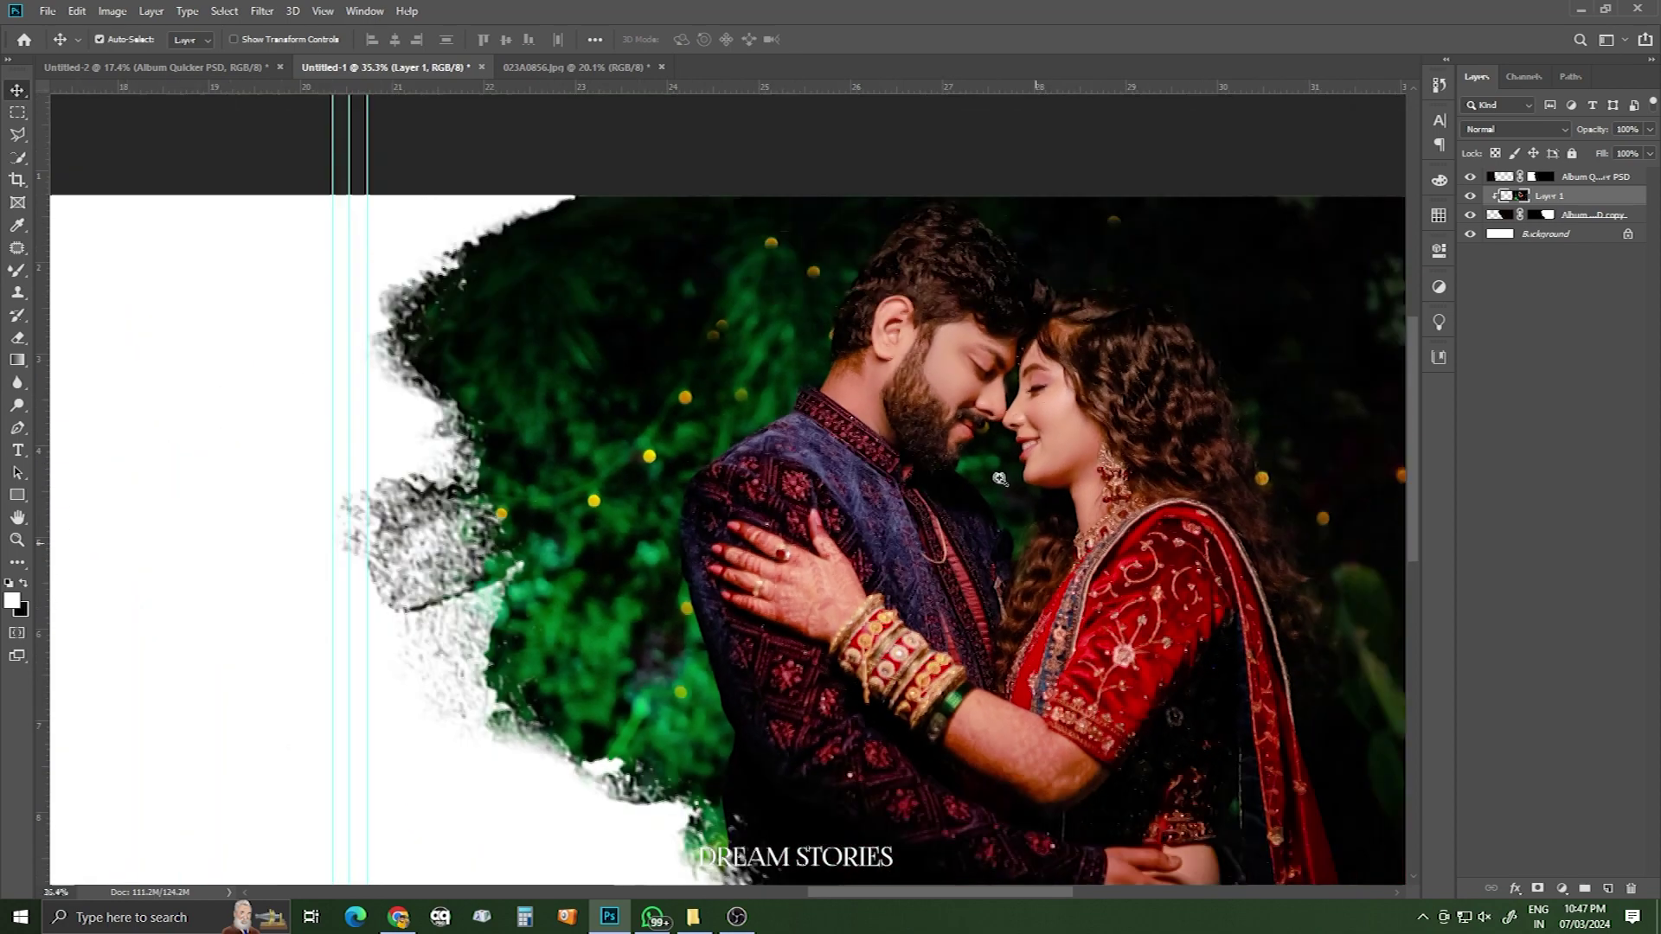
pyautogui.scroll(-2, 1000, 478)
pyautogui.rightClick(1001, 475)
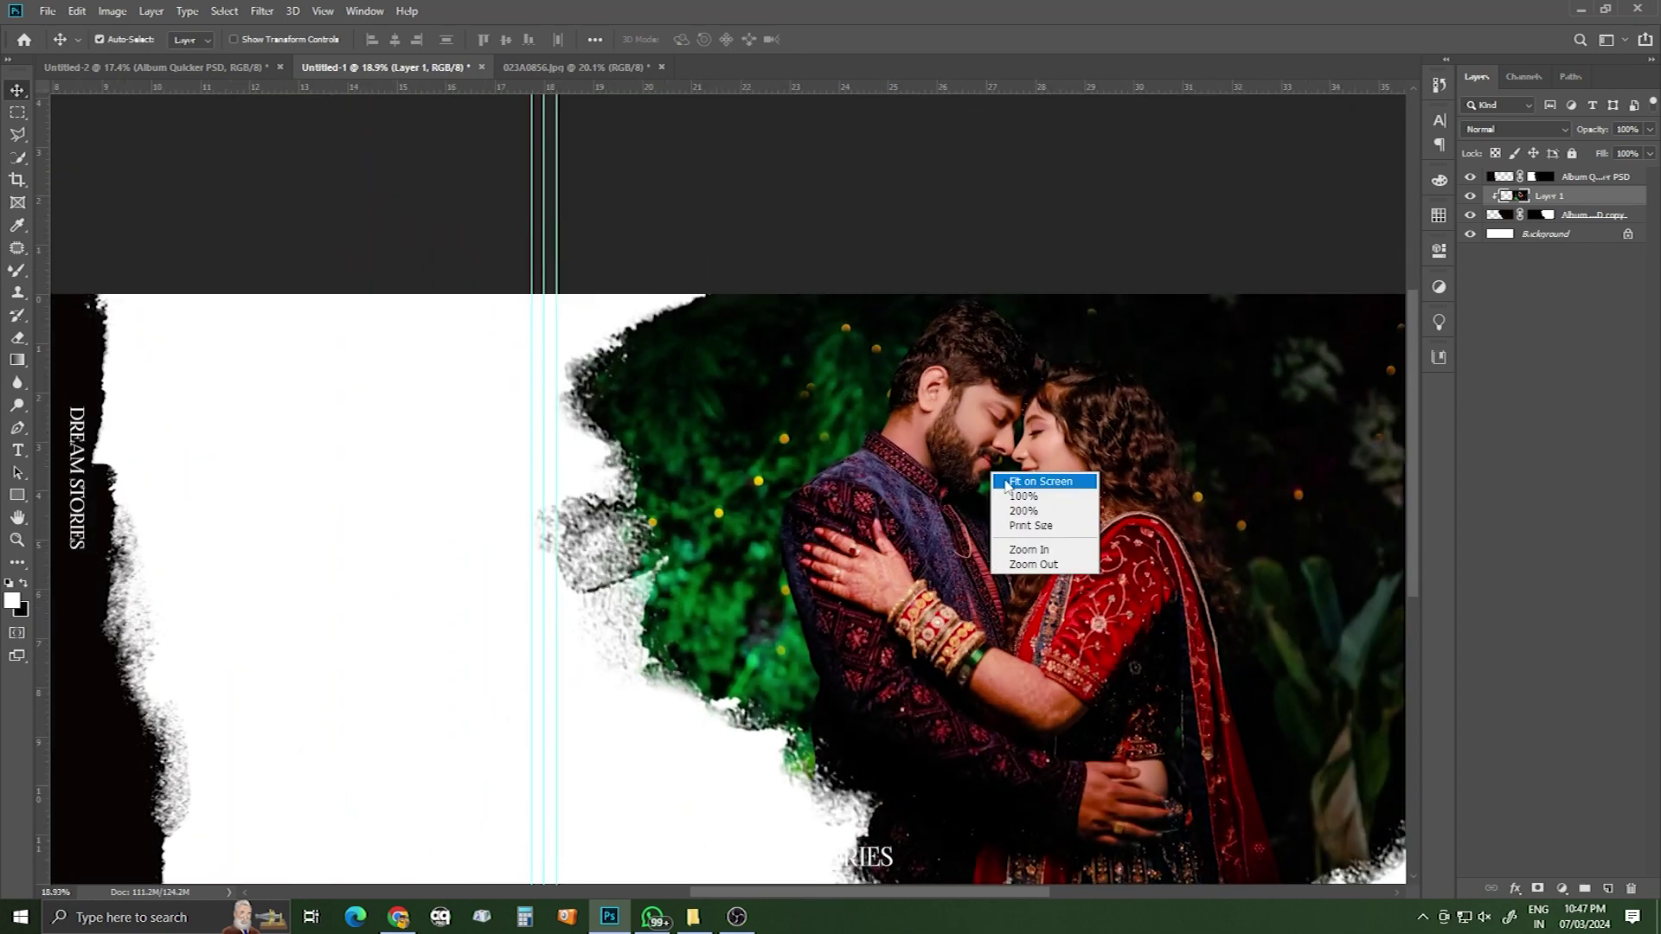
pyautogui.click(1016, 481)
pyautogui.click(692, 917)
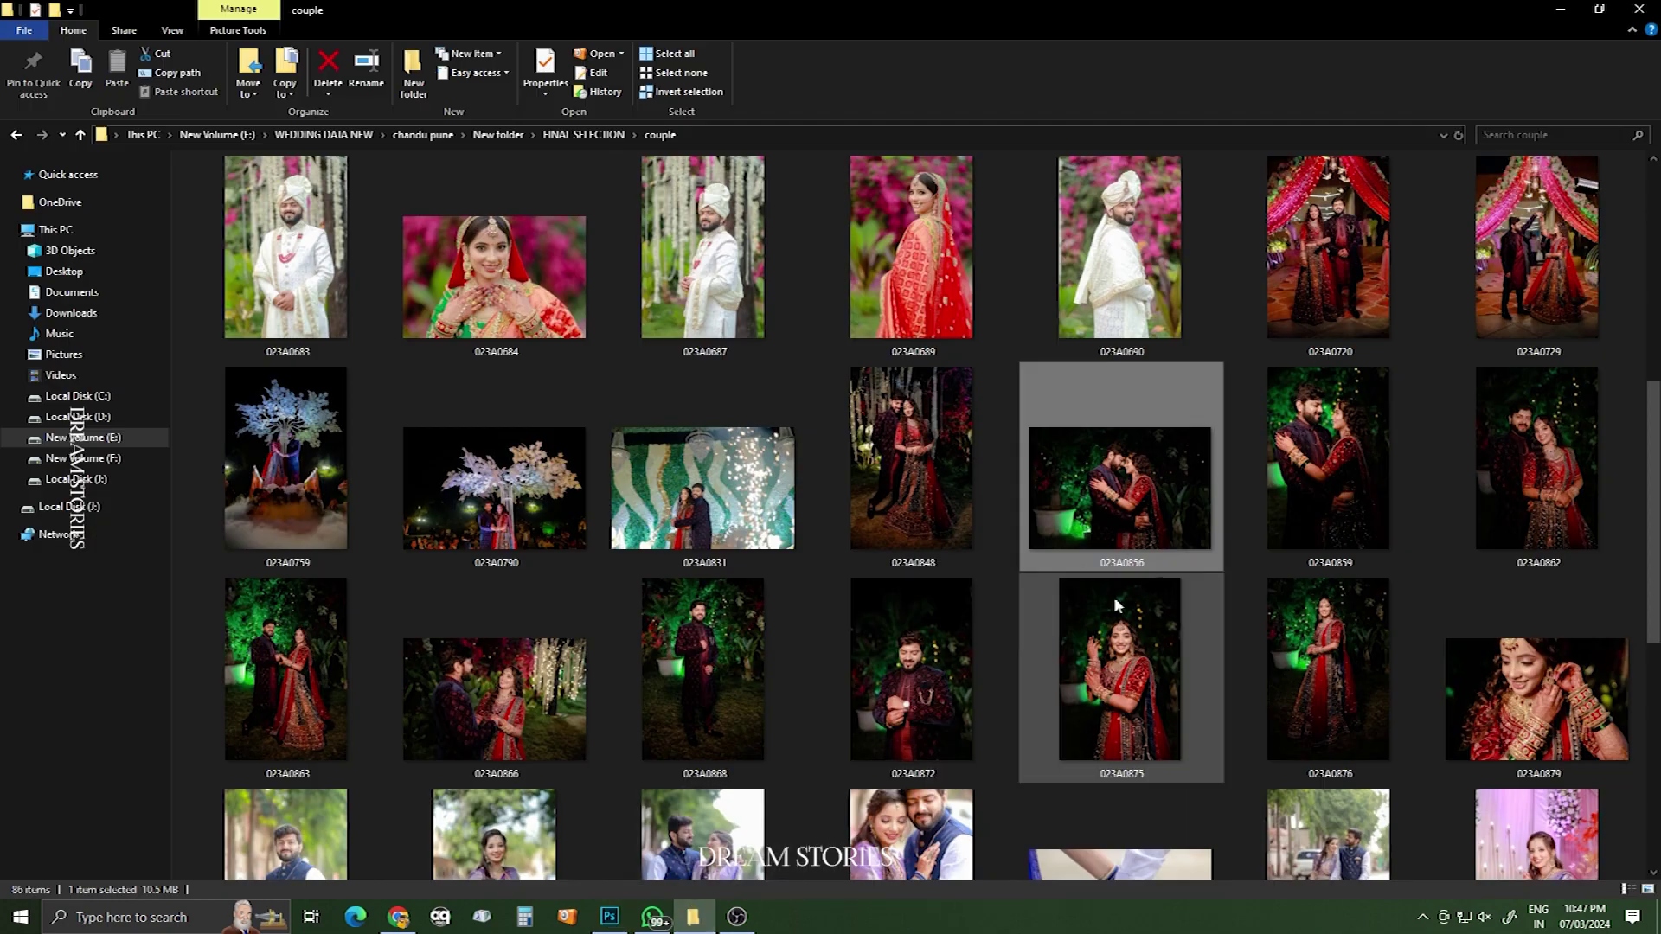
pyautogui.click(1341, 509)
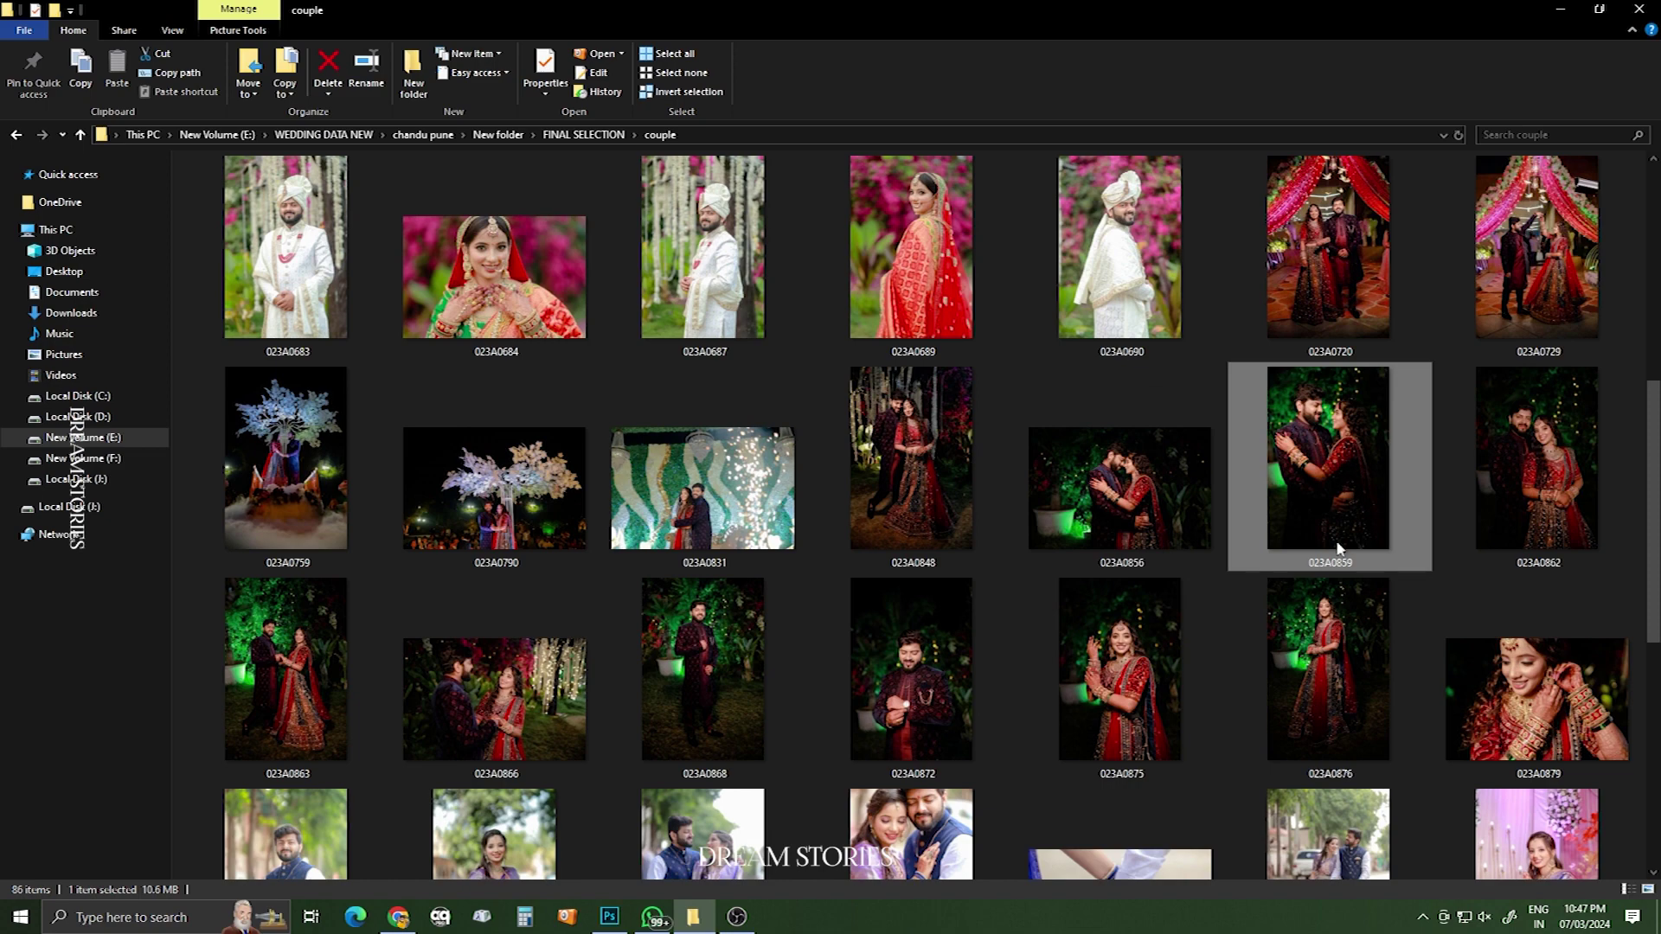
pyautogui.moveTo(1504, 466); pyautogui.dragTo(1545, 558)
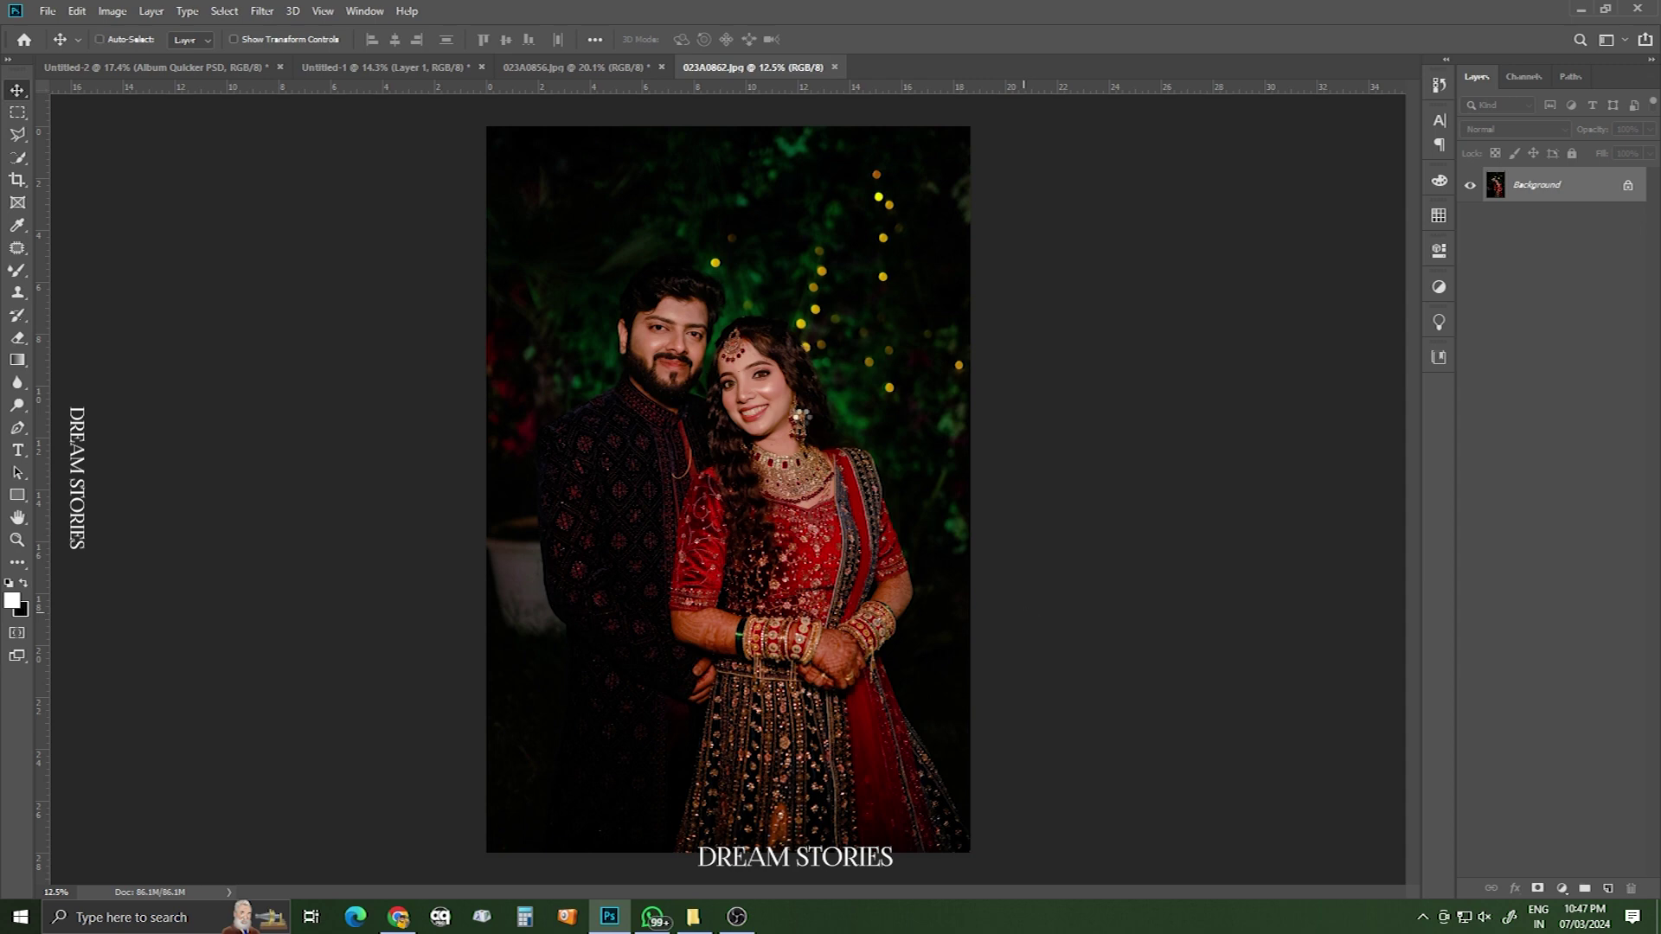
# - Smooth the skin on the groom's cheek with an enlarged Mixer Brush
pyautogui.scroll(5, 715, 380)
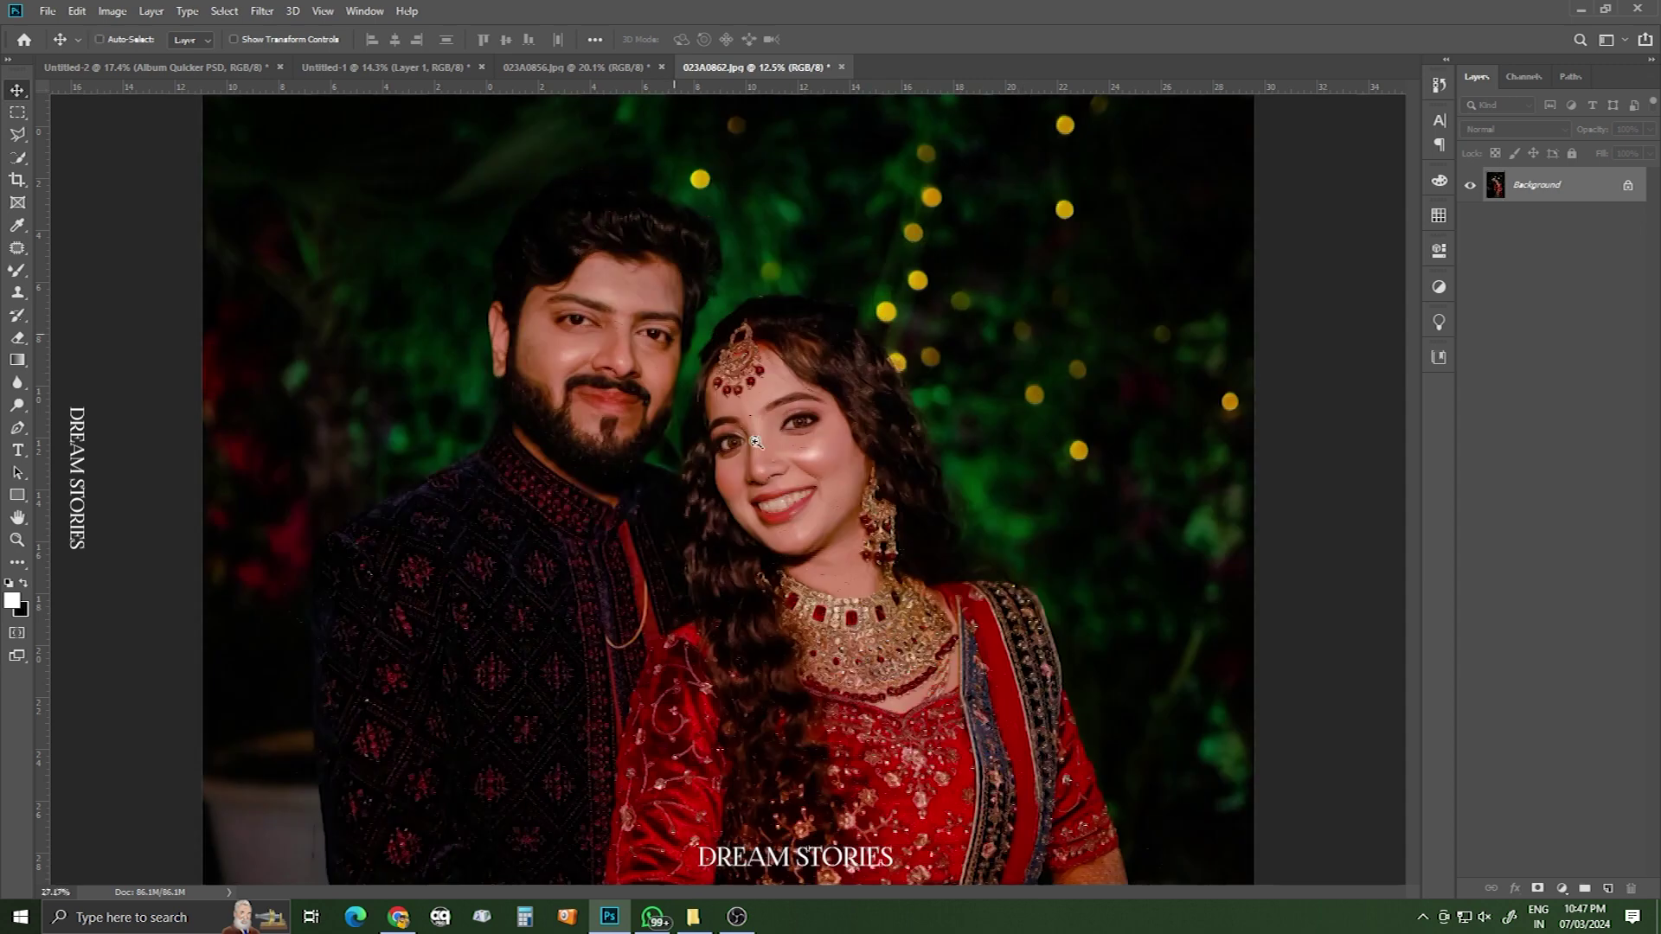
pyautogui.scroll(2, 704, 483)
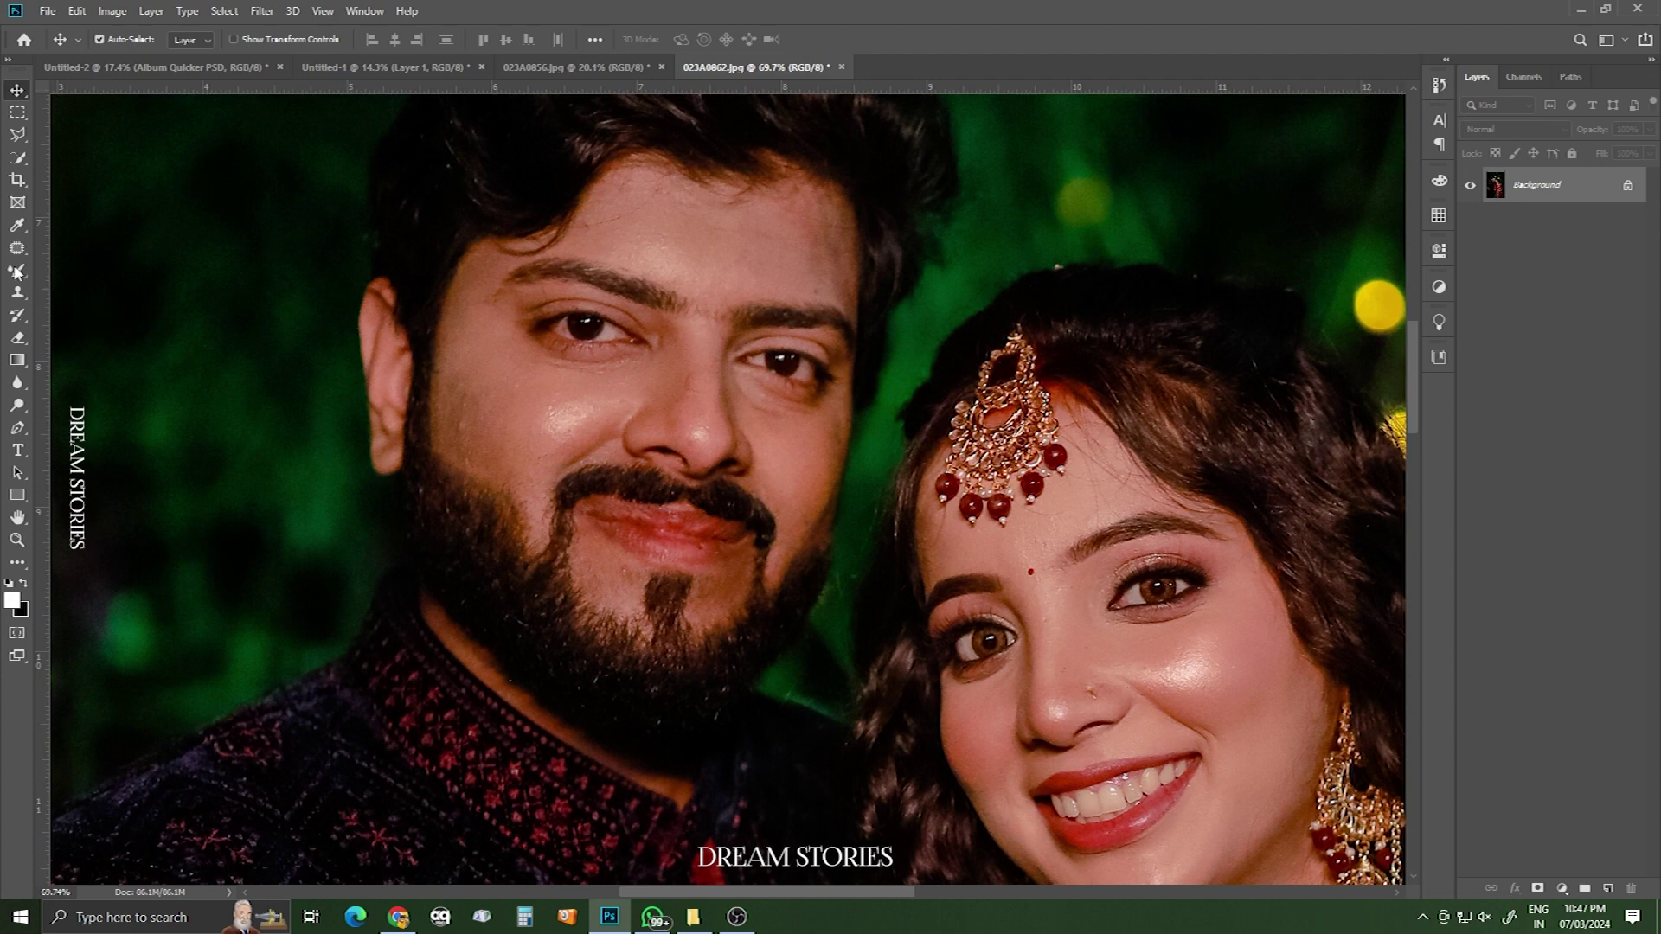
pyautogui.press('b')
pyautogui.press(']')
pyautogui.press(']')
pyautogui.moveTo(458, 323)
pyautogui.mouseDown()
pyautogui.moveTo(475, 390)
pyautogui.moveTo(454, 412)
pyautogui.moveTo(599, 388)
pyautogui.moveTo(516, 444)
pyautogui.moveTo(655, 368)
pyautogui.mouseUp()
pyautogui.press('[')
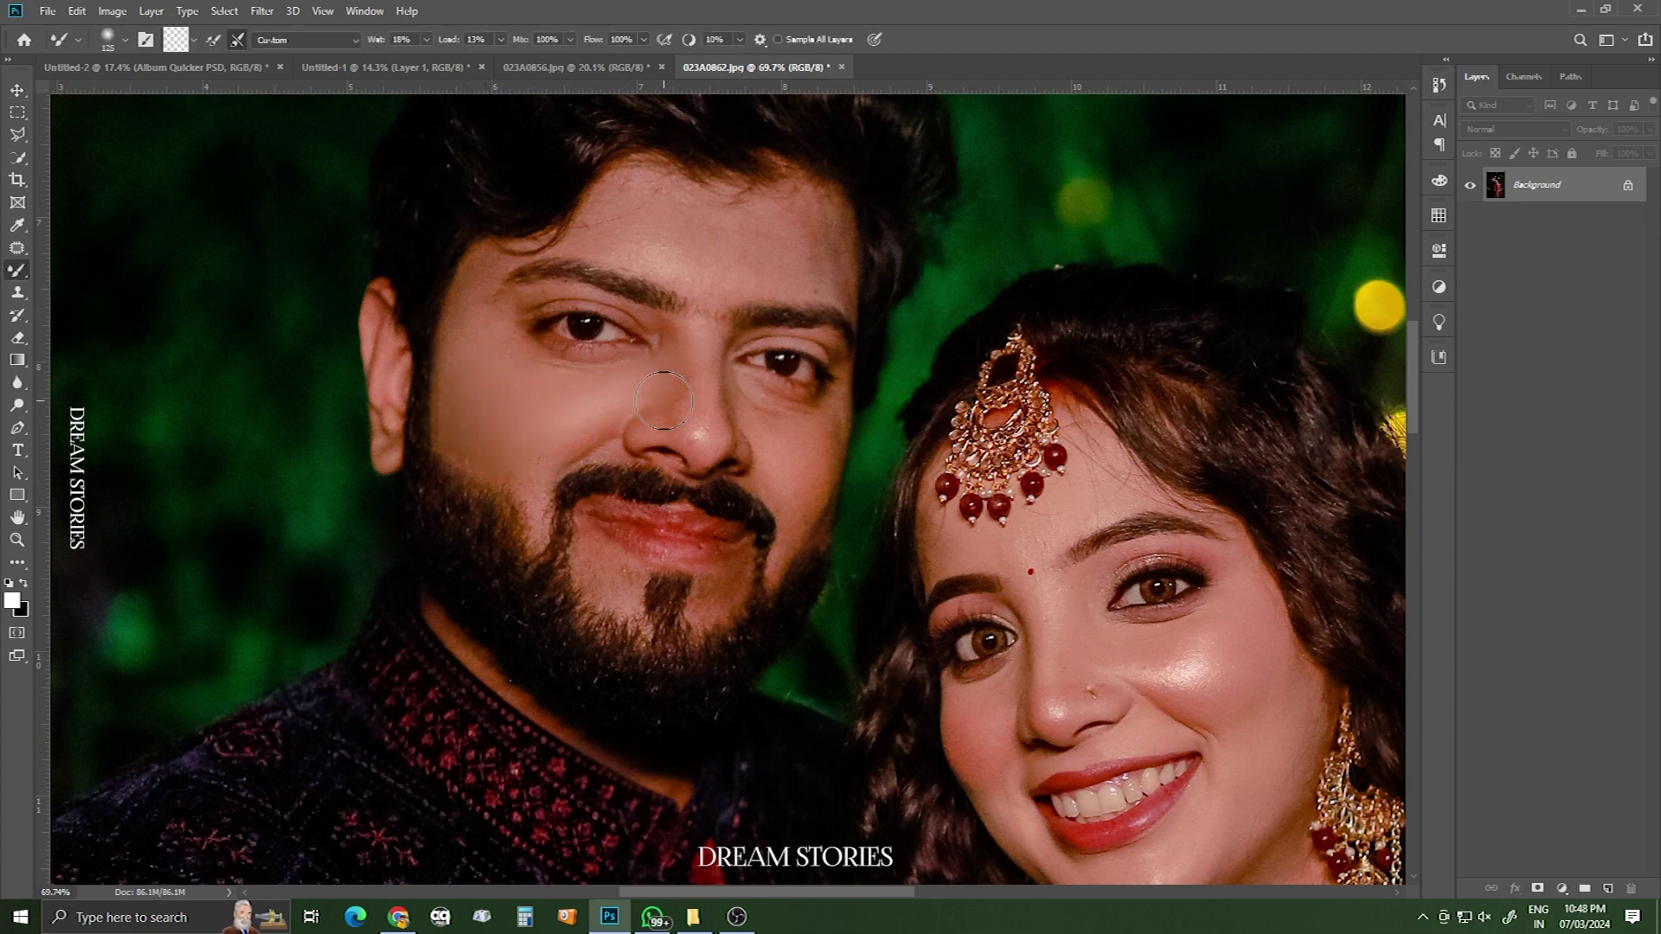
# - Smooth the groom's forehead and nose and the bride's face and neck with the Mixer Brush
pyautogui.moveTo(752, 261); pyautogui.dragTo(812, 226)
pyautogui.moveTo(702, 394); pyautogui.dragTo(696, 421)
pyautogui.moveTo(810, 248); pyautogui.dragTo(783, 223)
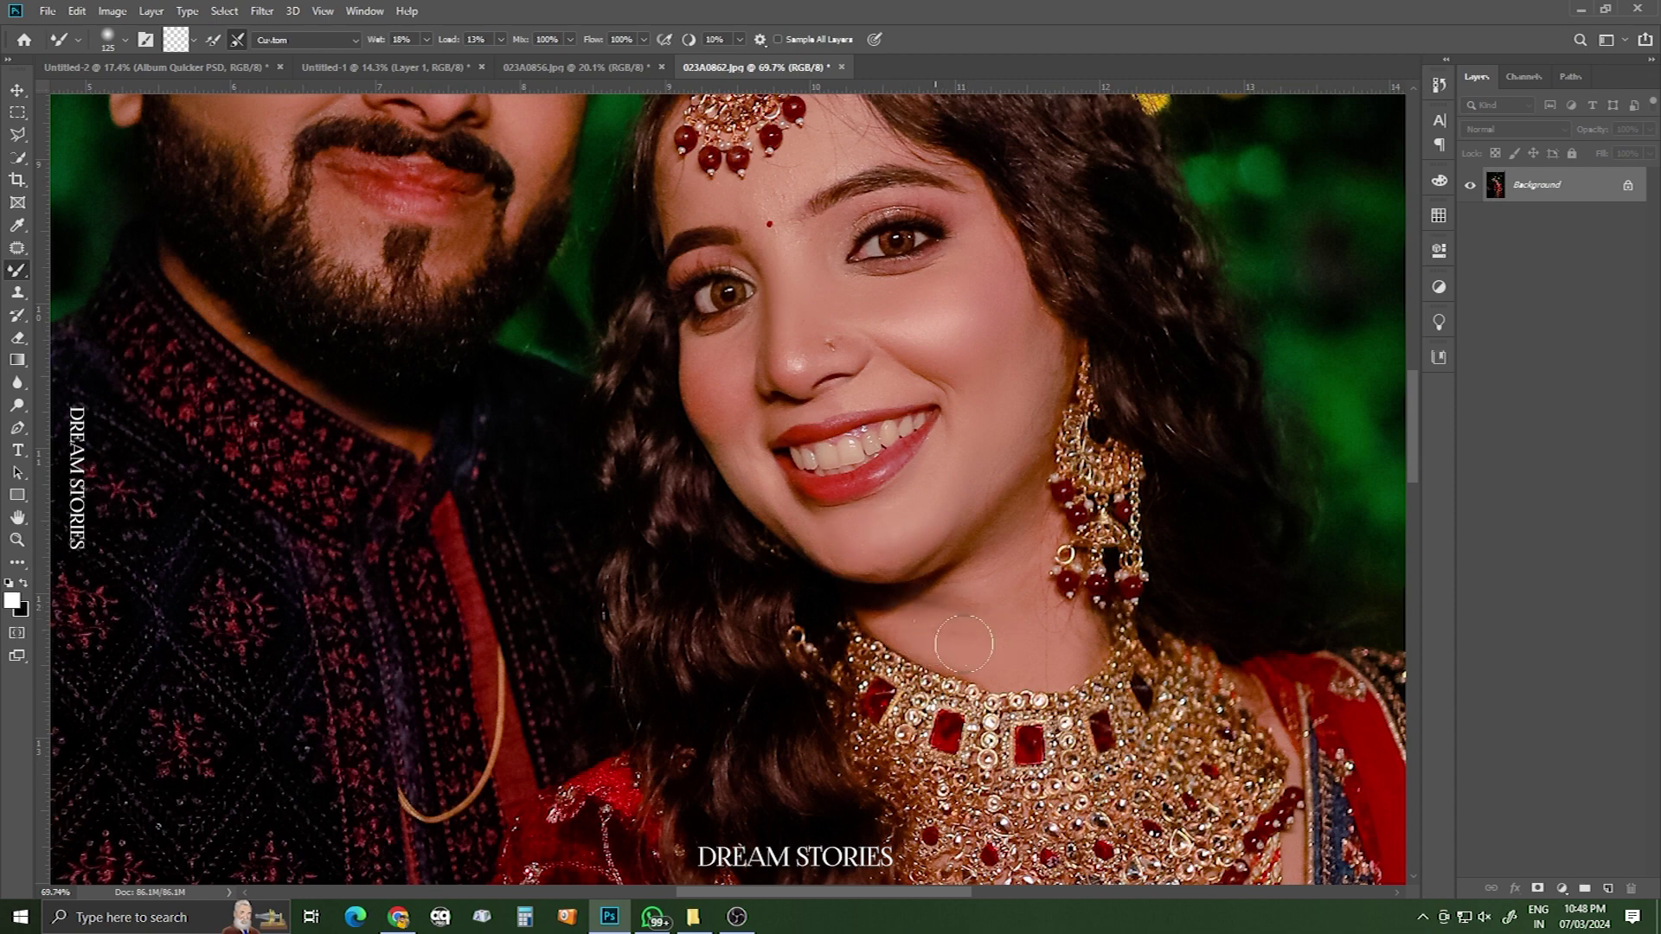
pyautogui.moveTo(1026, 656); pyautogui.dragTo(897, 471)
# - Cut the entire retouched photo, paste it into Untitled-1 and clip it to the left page's brush shape
pyautogui.hotkey('ctrl', '0')
pyautogui.hotkey('ctrl', 'a')
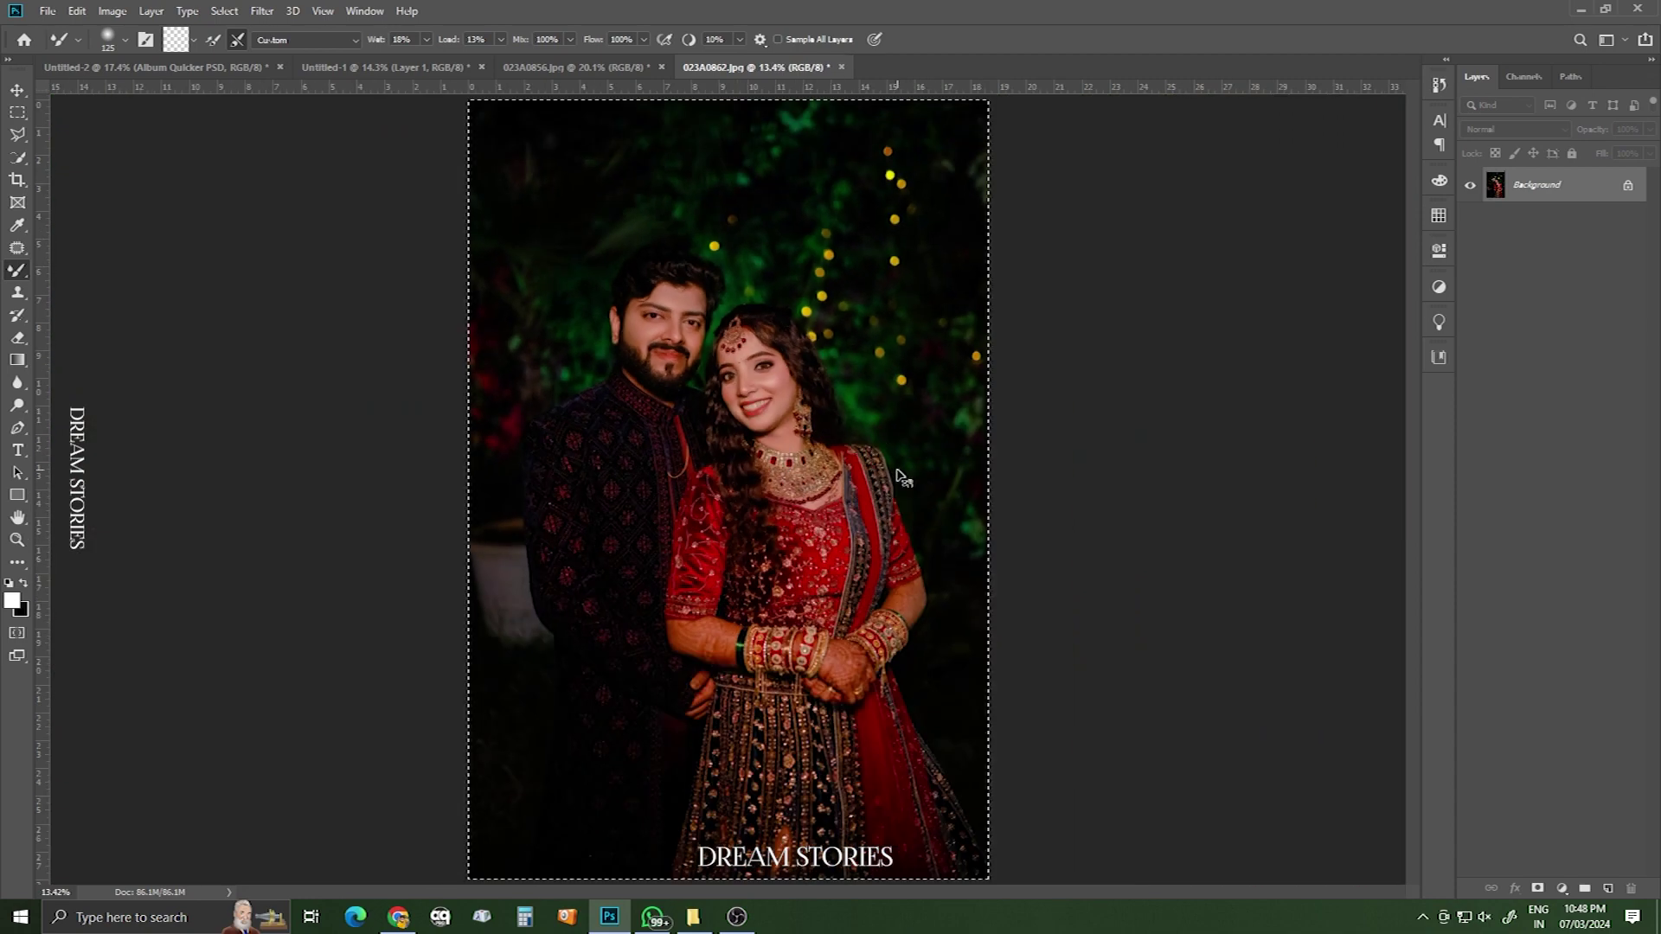
pyautogui.hotkey('ctrl', 'x')
pyautogui.click(206, 69)
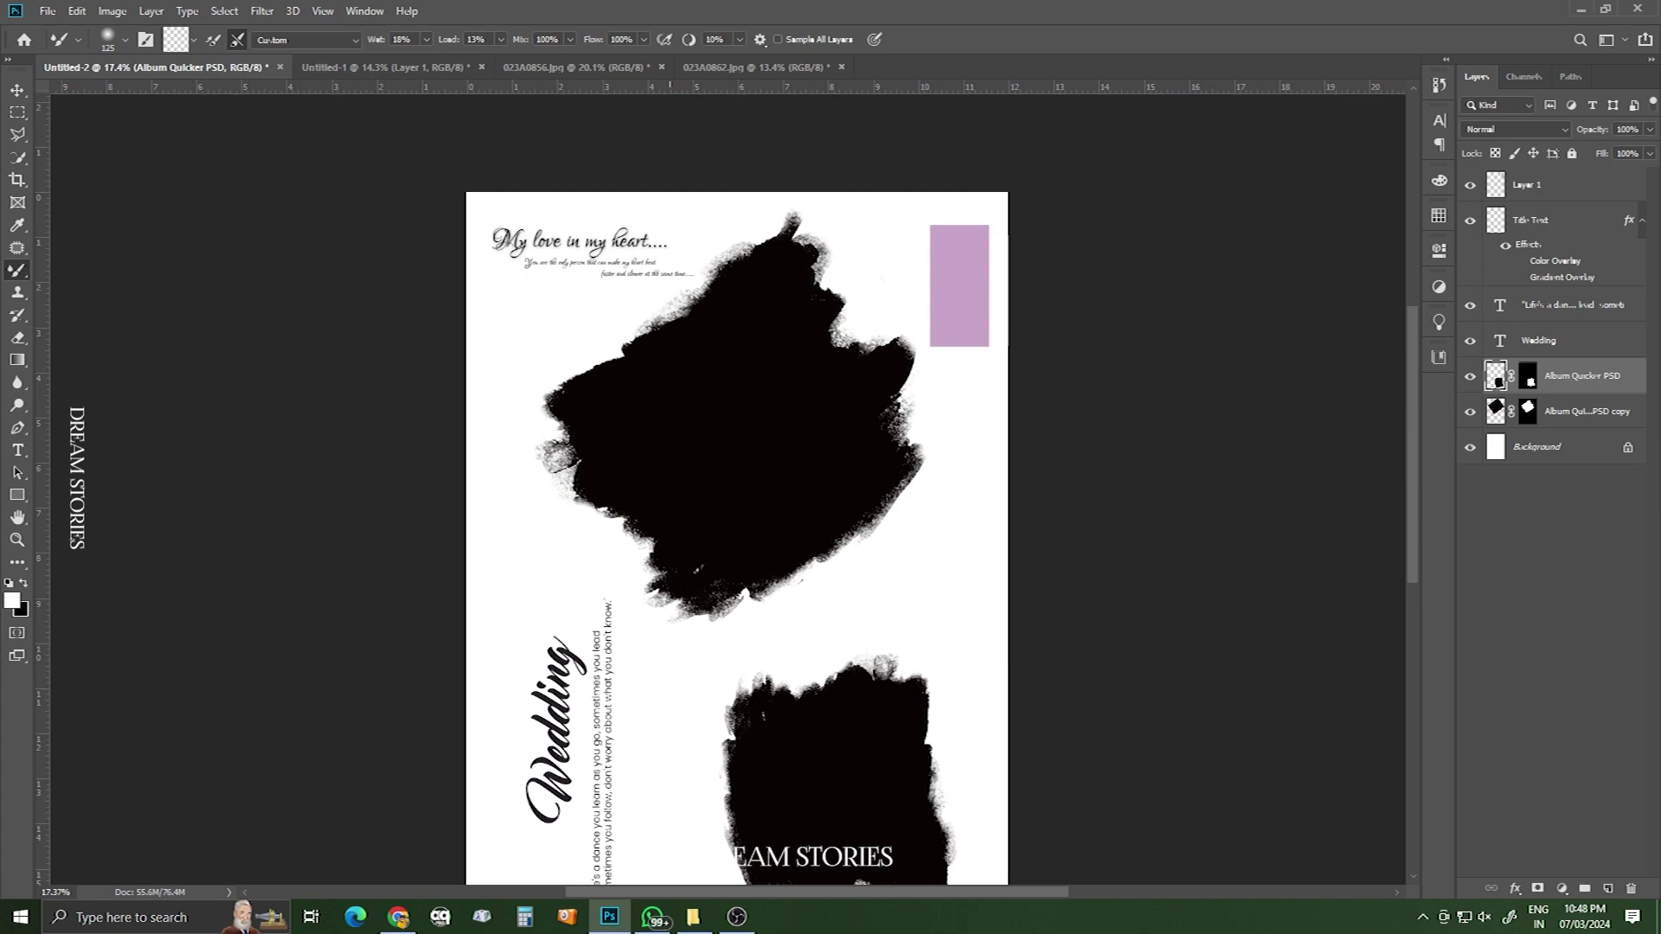
pyautogui.click(444, 73)
pyautogui.press('v')
pyautogui.keyDown('ctrl'); pyautogui.click(263, 449); pyautogui.keyUp('ctrl')
pyautogui.hotkey('ctrl', 'v')
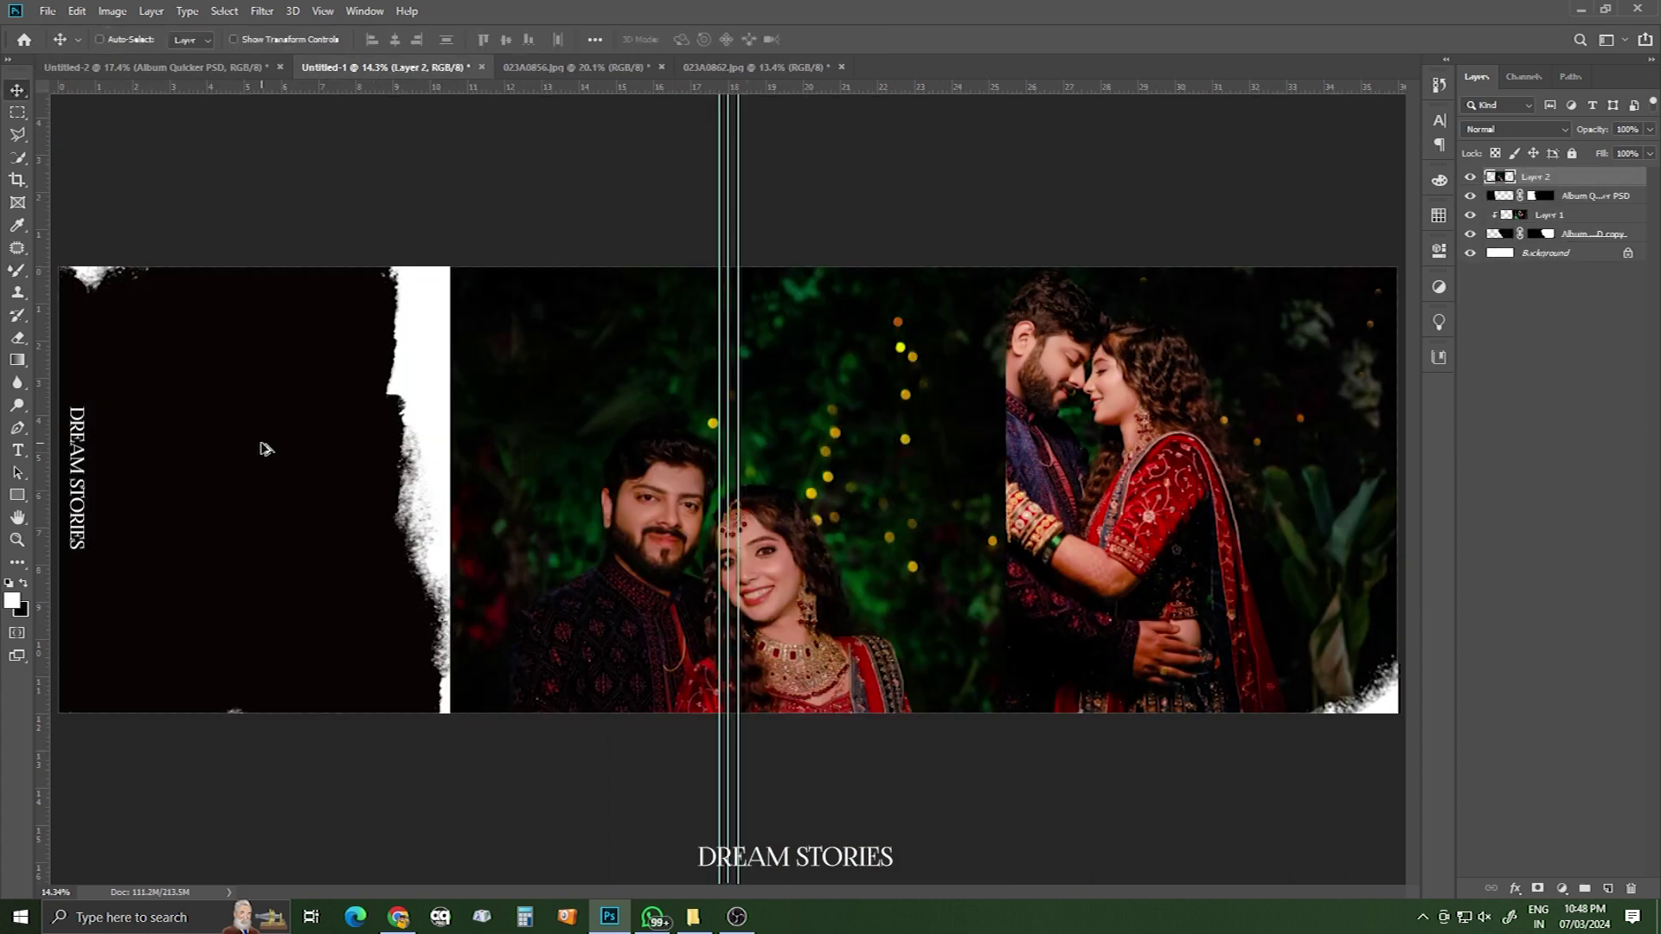
pyautogui.hotkey('ctrl', 'alt', 'g')
# - Scale the pasted photo to about 77%, rotate it about -2.8° and position the couple inside the left page's brush shape
pyautogui.hotkey('ctrl', 't')
pyautogui.moveTo(637, 505); pyautogui.dragTo(154, 352)
pyautogui.moveTo(526, 524); pyautogui.dragTo(442, 484)
pyautogui.moveTo(323, 482); pyautogui.dragTo(330, 490)
pyautogui.press('Return')
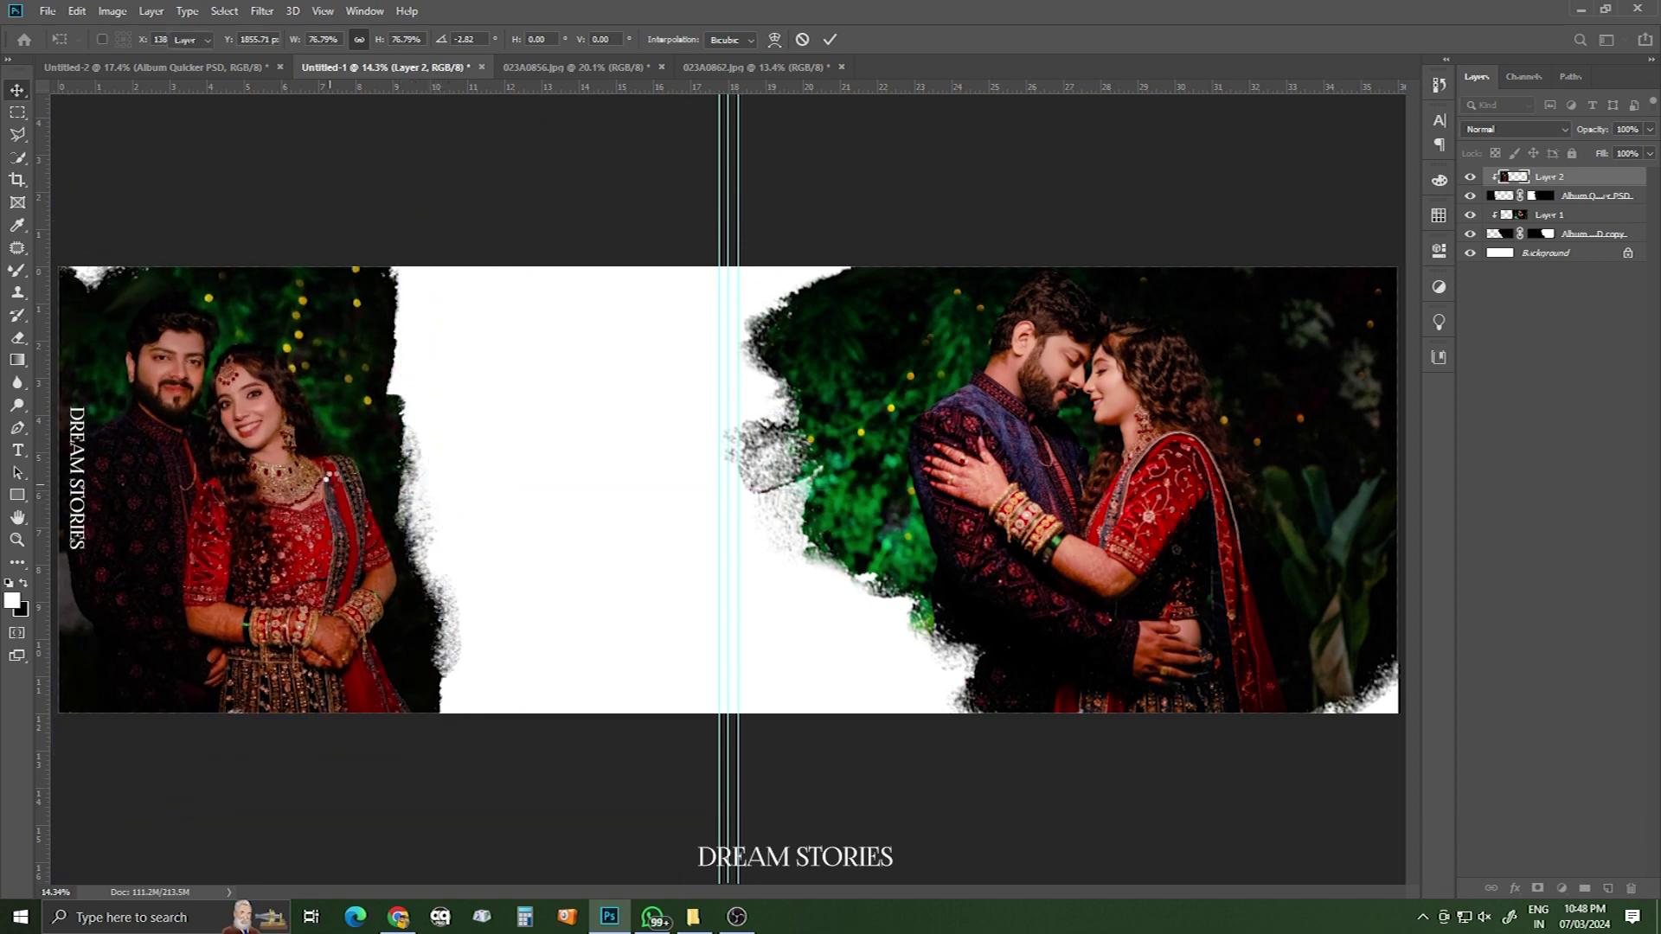
# - Set the left page photo's temperature to -6 and exposure to +0.55 in the Camera Raw Filter and apply it
pyautogui.hotkey('ctrl', 'shift', 'a')
pyautogui.moveTo(304, 301); pyautogui.dragTo(528, 355)
pyautogui.moveTo(1070, 434); pyautogui.dragTo(1083, 431)
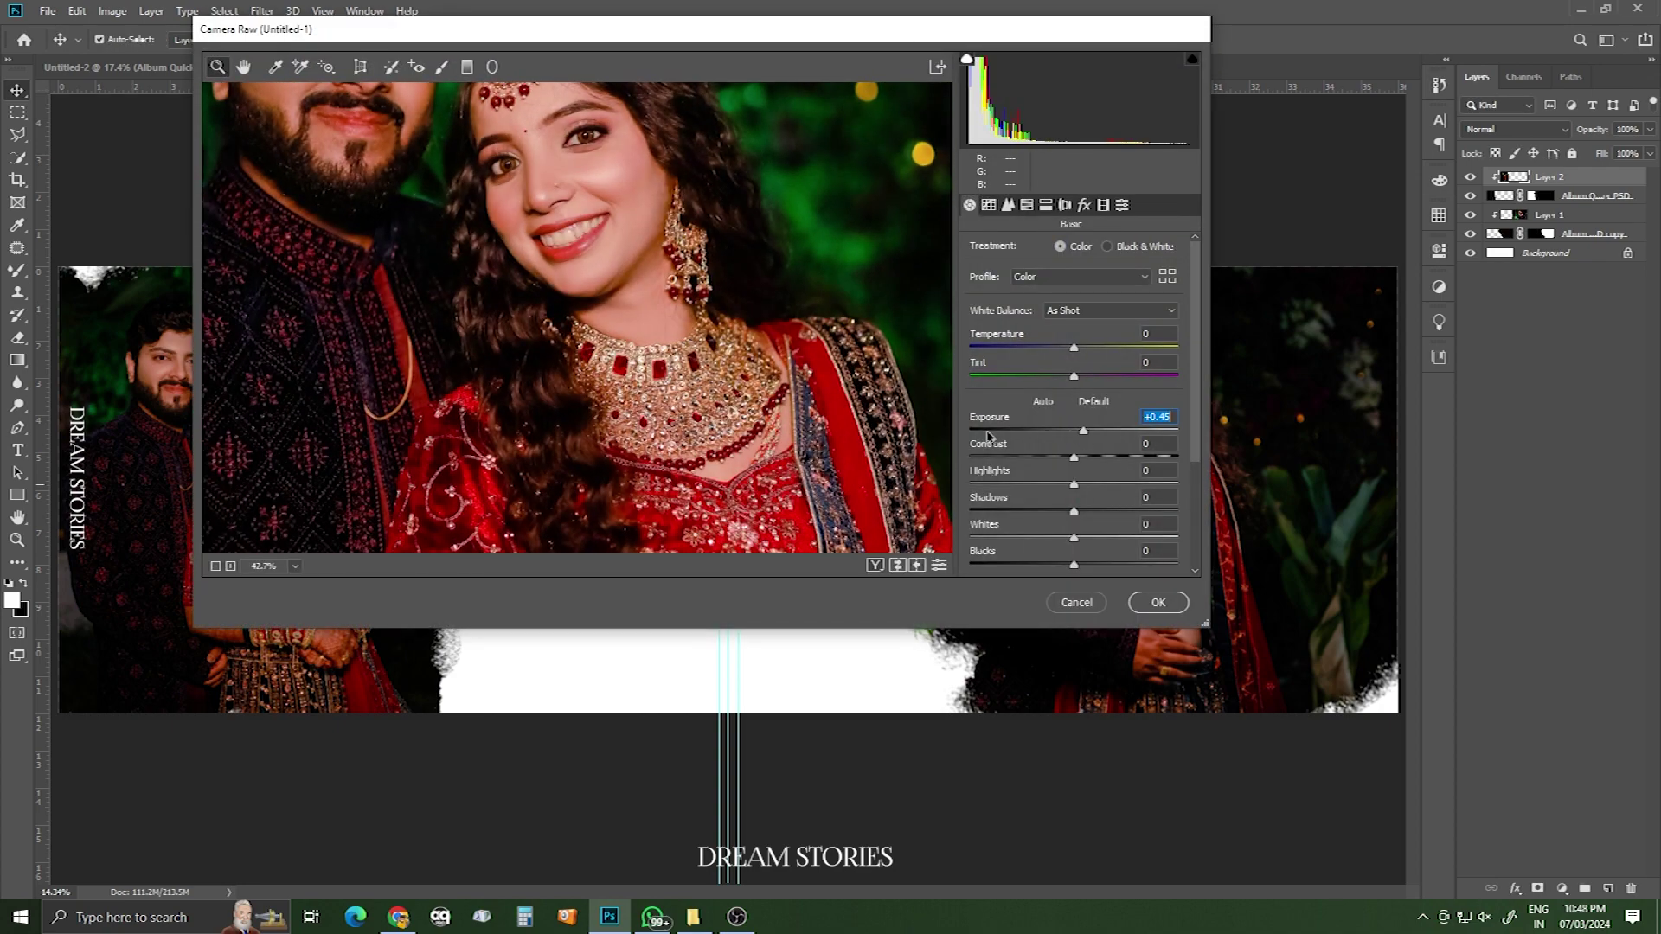
pyautogui.hotkey('ctrl', '0')
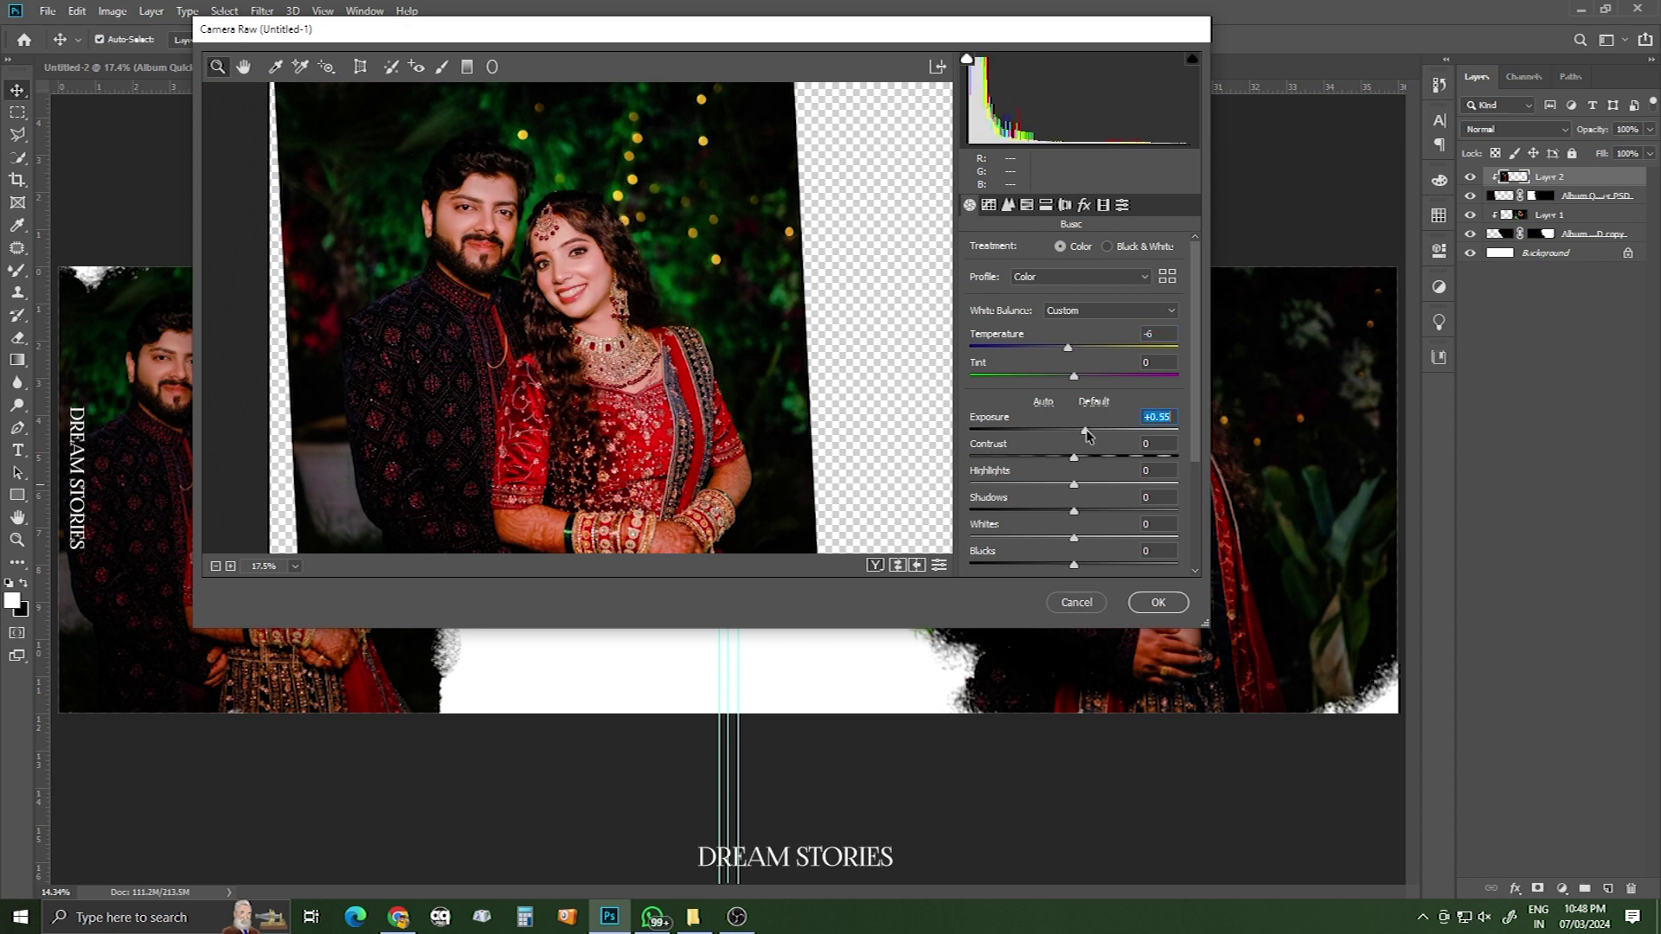
pyautogui.click(1157, 603)
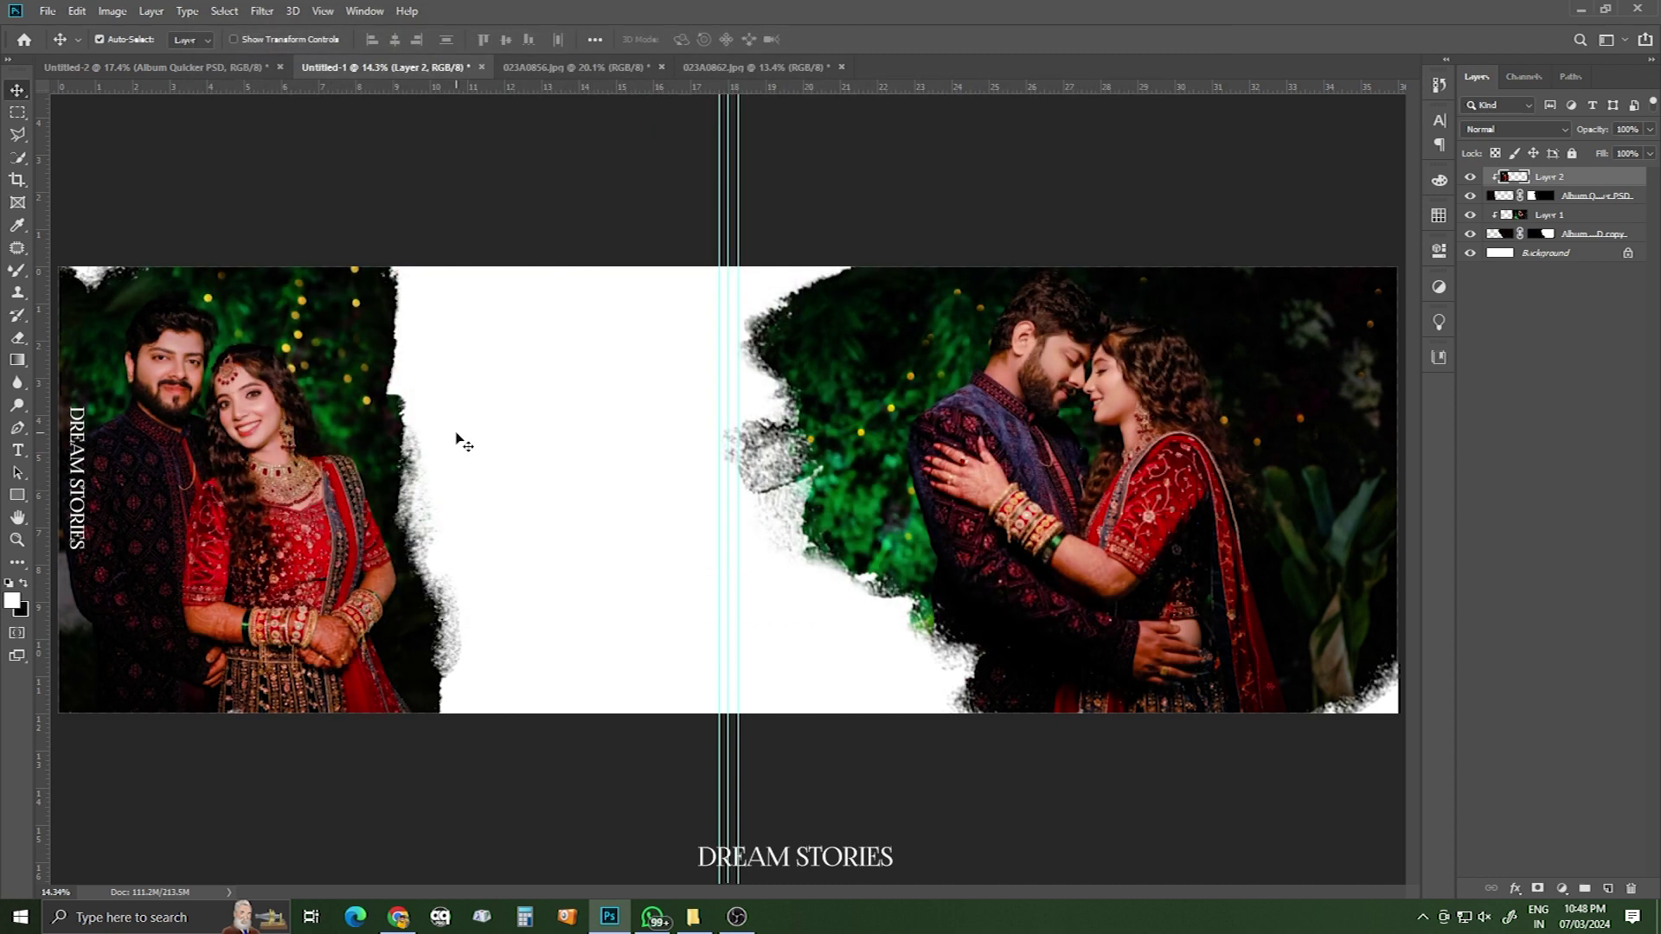
# - Shift the couple photo on the left page slightly toward the outer edge inside its brush shape
pyautogui.rightClick(572, 484)
pyautogui.moveTo(659, 467); pyautogui.dragTo(615, 522)
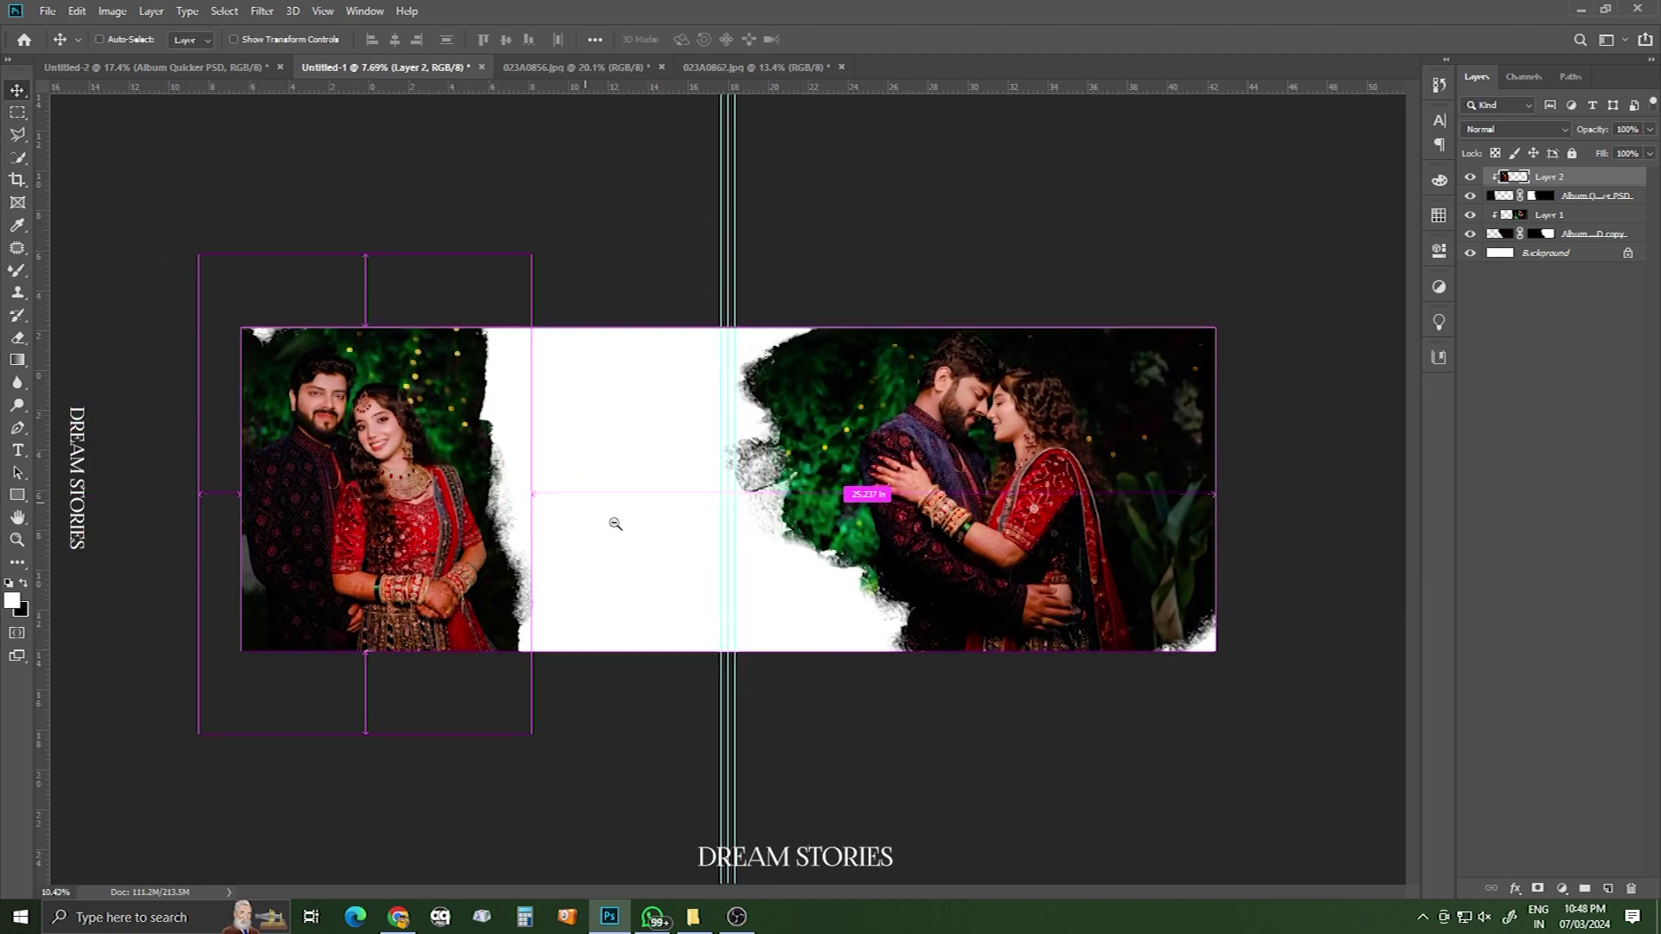
pyautogui.moveTo(413, 491); pyautogui.dragTo(405, 491)
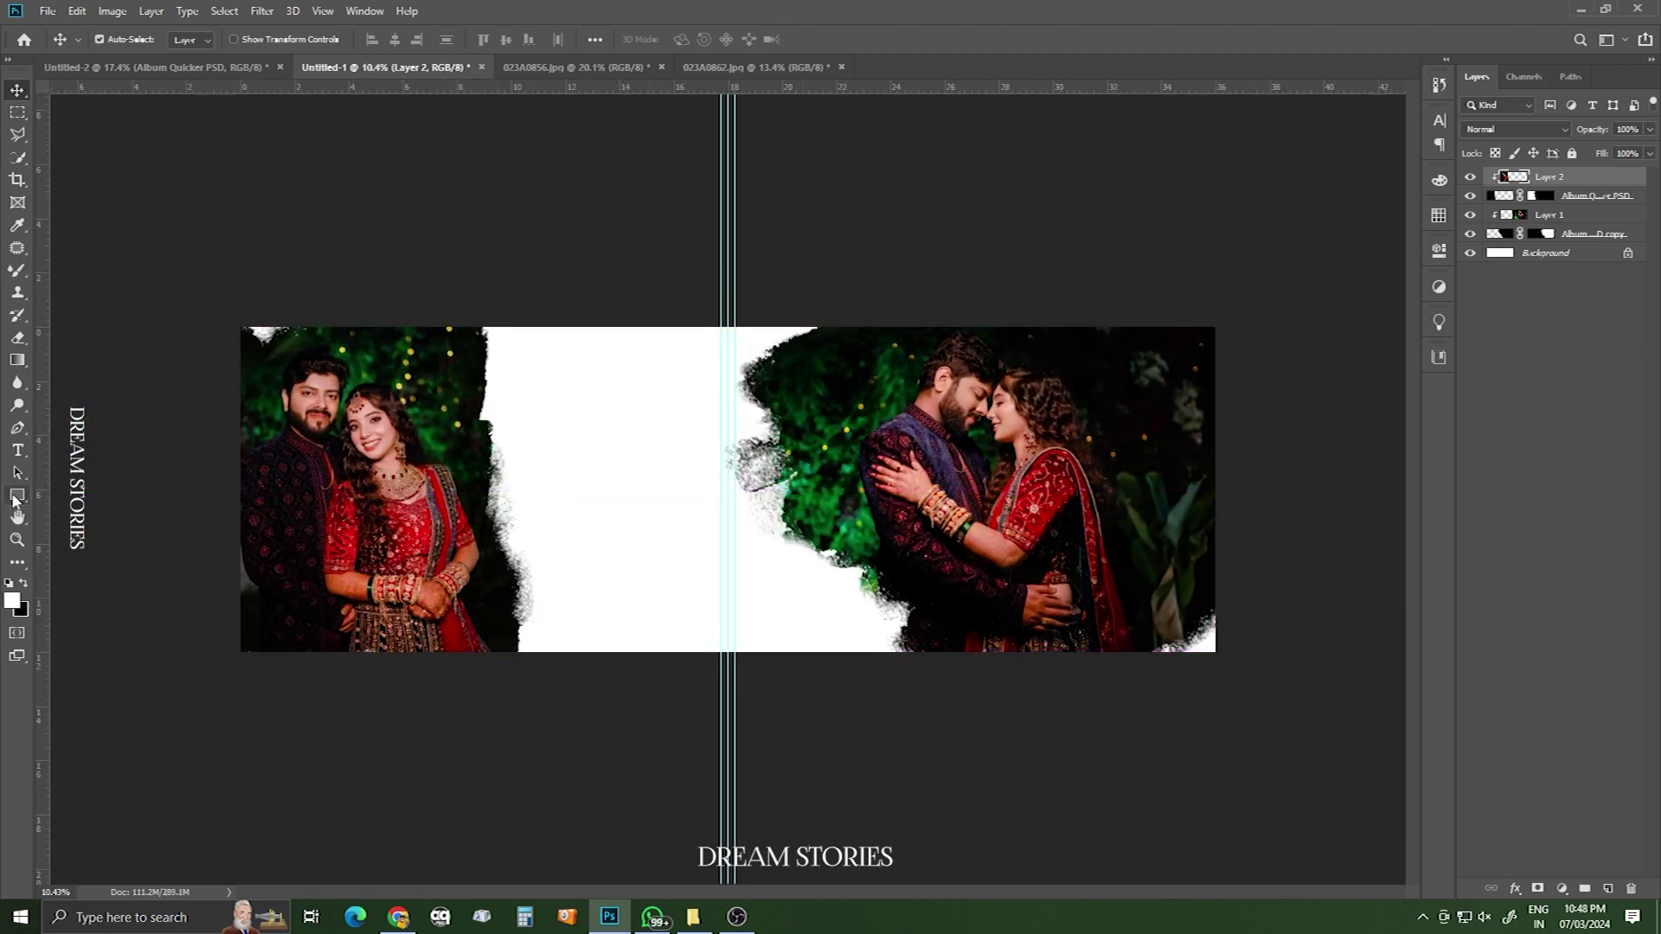
# - Draw a rectangle about 1908 × 1217 px in the left page's white area and fill it with black
pyautogui.click(15, 497)
pyautogui.moveTo(530, 429); pyautogui.dragTo(700, 538)
pyautogui.press('v')
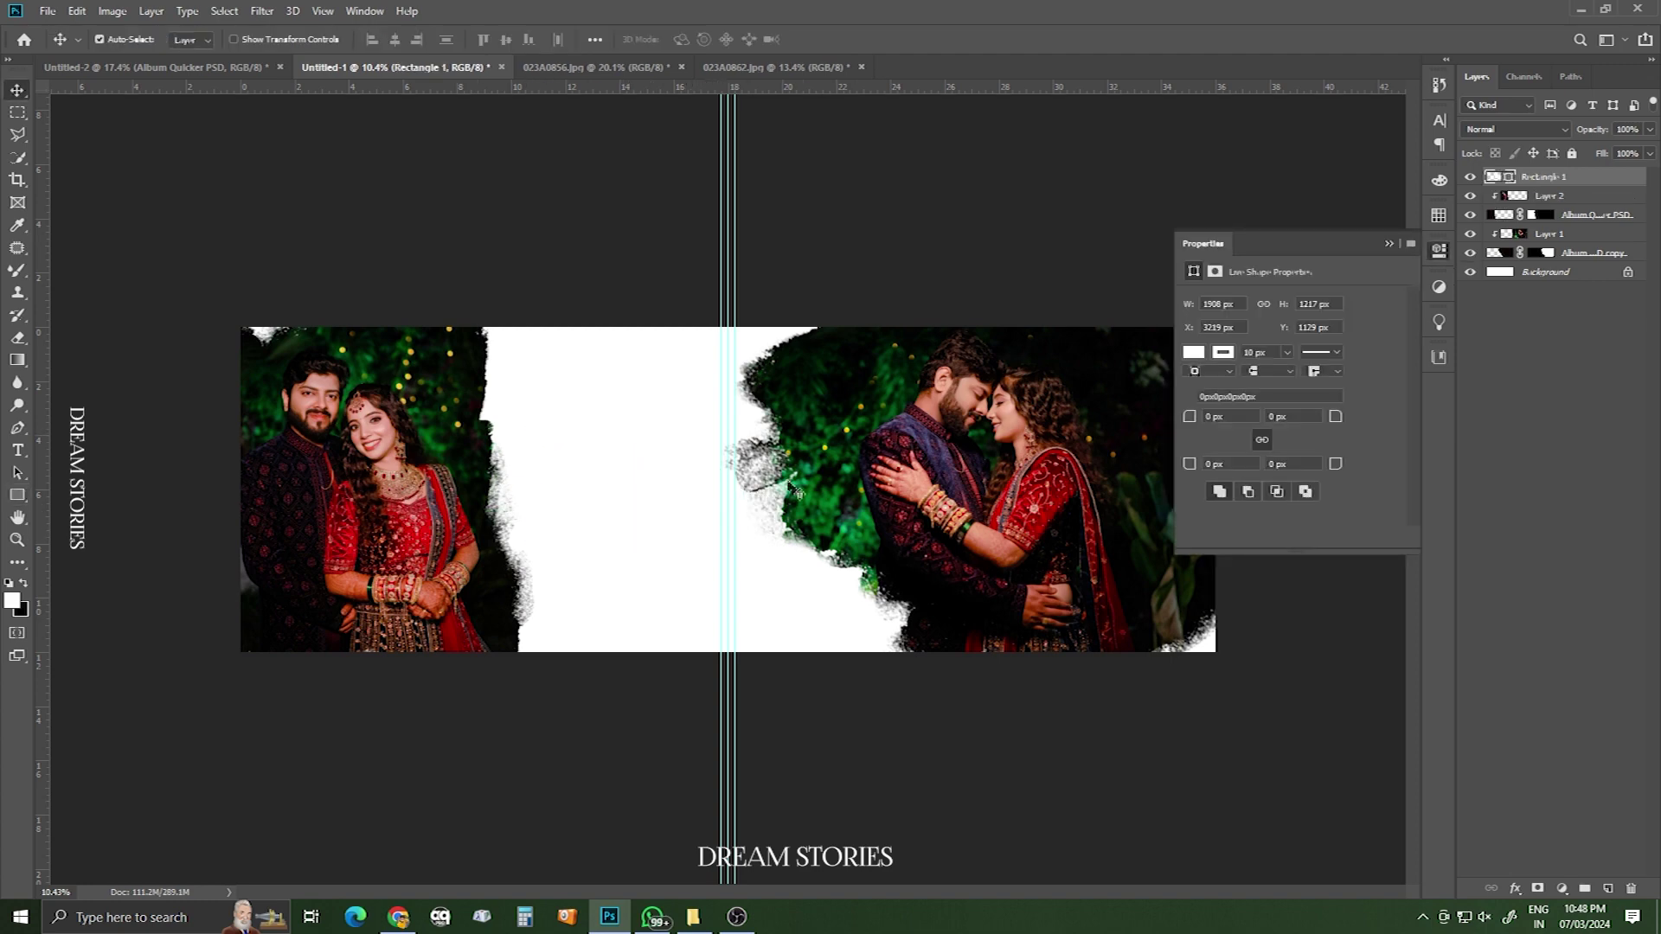
pyautogui.click(1192, 353)
pyautogui.click(1202, 437)
# - Duplicate the black rectangle directly below itself and scale both to about 99% width and 98% height
pyautogui.click(589, 481)
pyautogui.moveTo(591, 476)
pyautogui.mouseDown()
pyautogui.moveTo(590, 589)
pyautogui.moveTo(620, 482)
pyautogui.mouseUp()
pyautogui.keyDown('shift'); pyautogui.click(620, 492); pyautogui.keyUp('shift')
pyautogui.hotkey('ctrl', 't')
pyautogui.moveTo(701, 419); pyautogui.dragTo(702, 416)
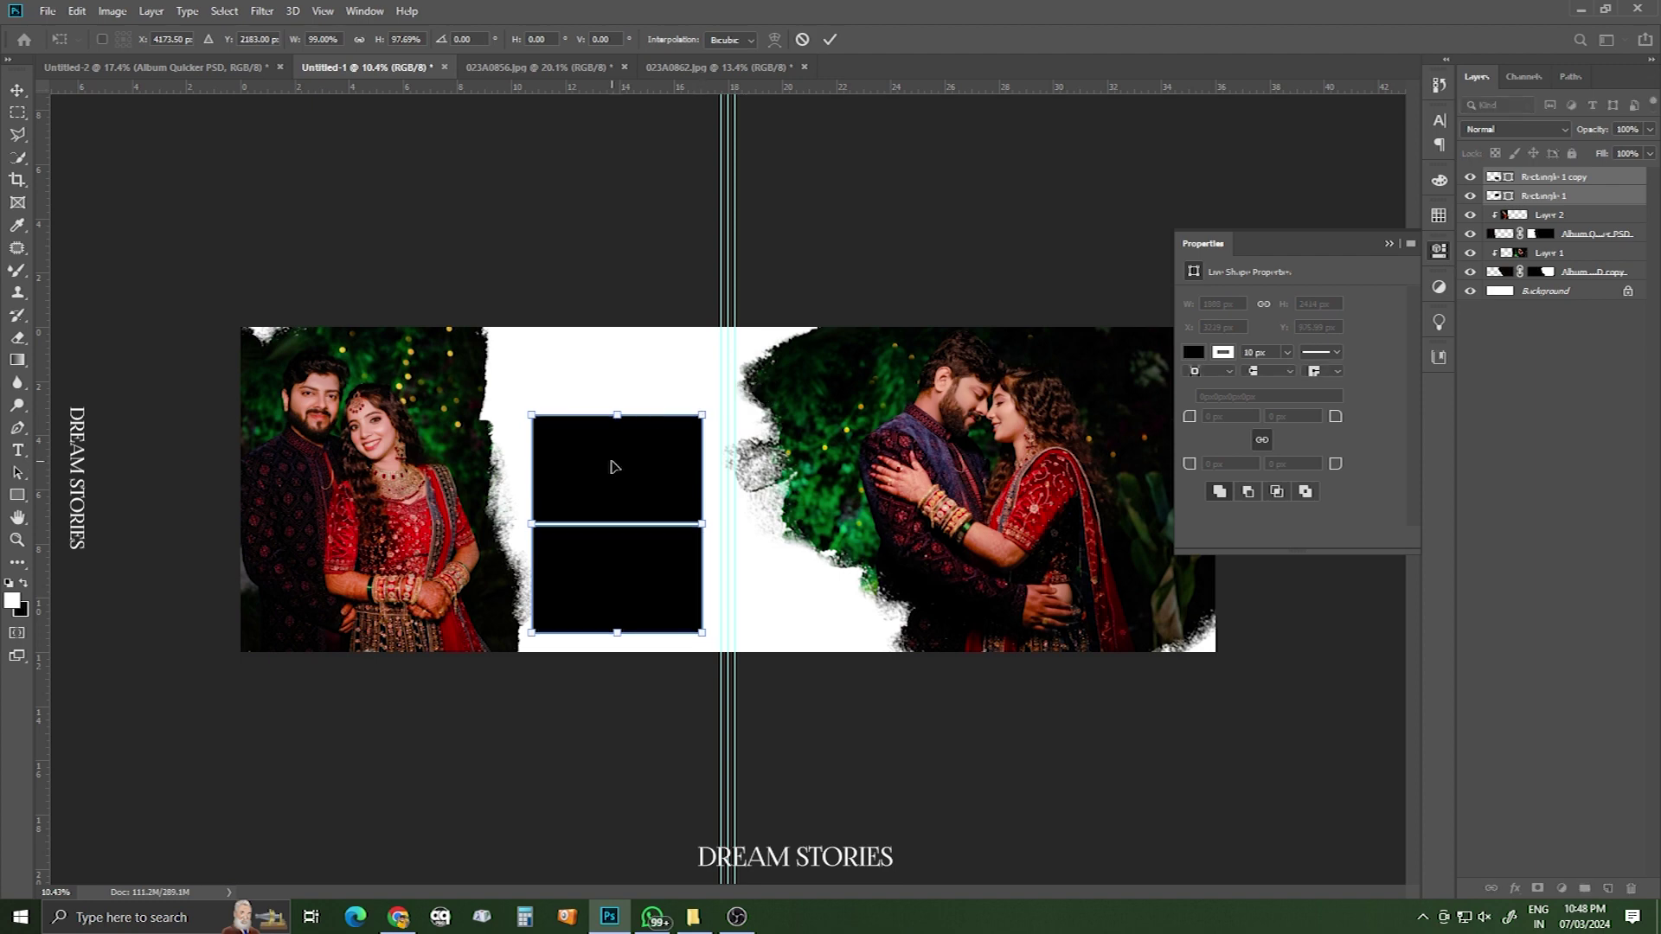
pyautogui.press('Return')
# - Move the upper rectangle closer to the lower one and place photo 023A0866 from the couple folder above its layer
pyautogui.scroll(3, 617, 470)
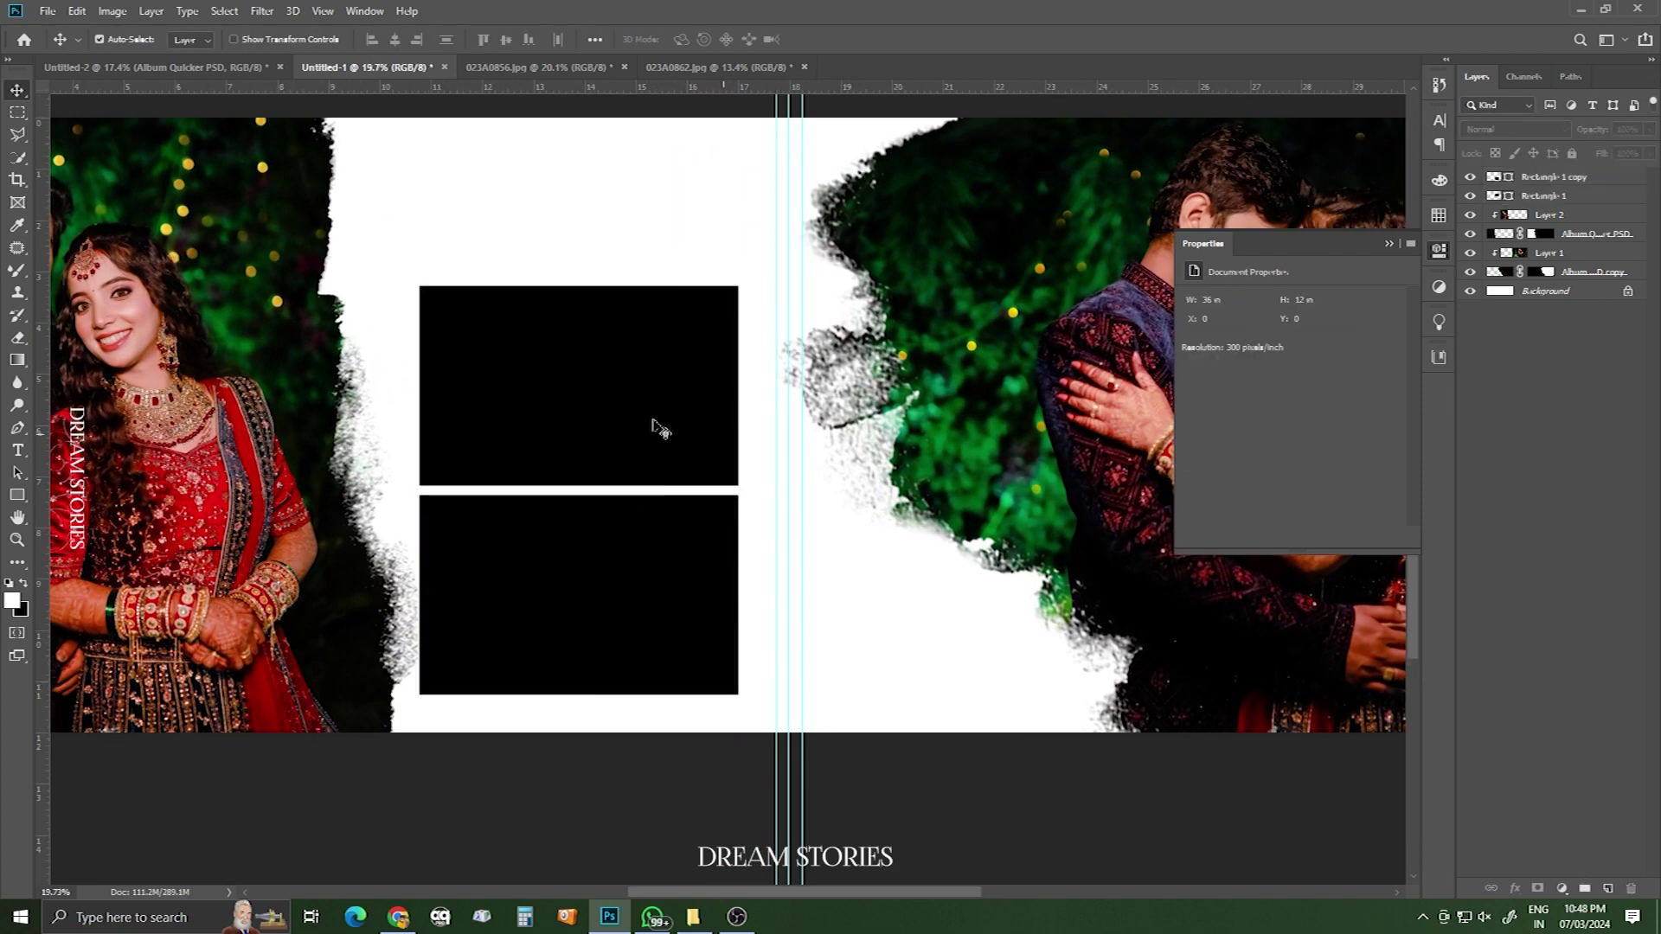
pyautogui.click(660, 428)
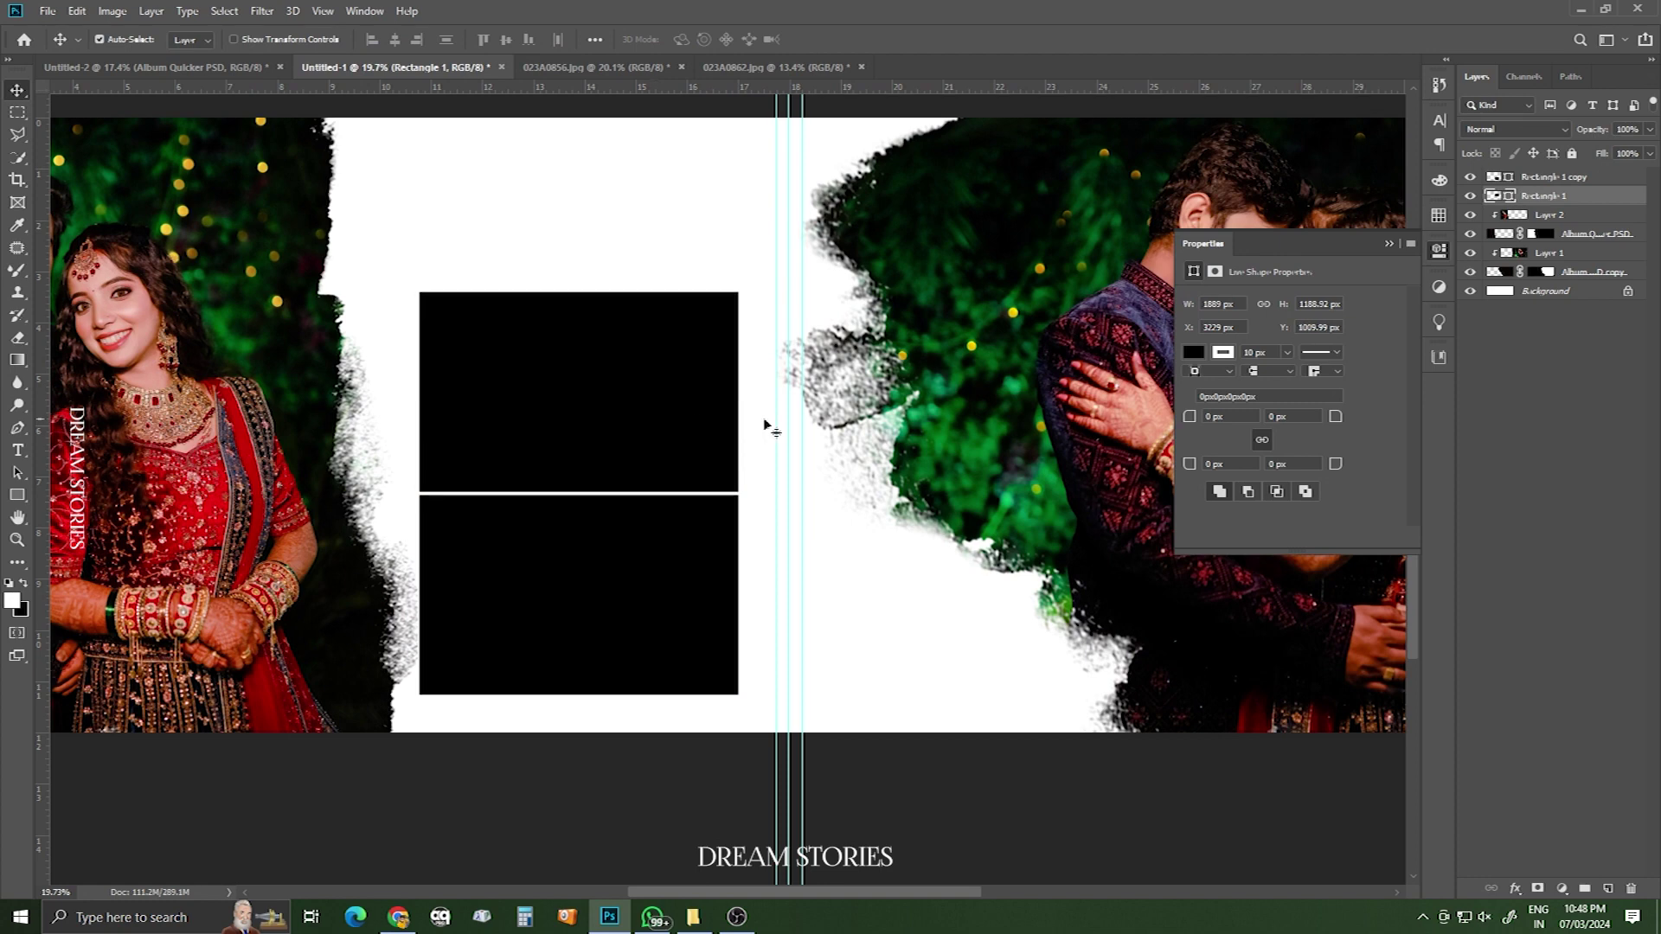
pyautogui.moveTo(687, 926)
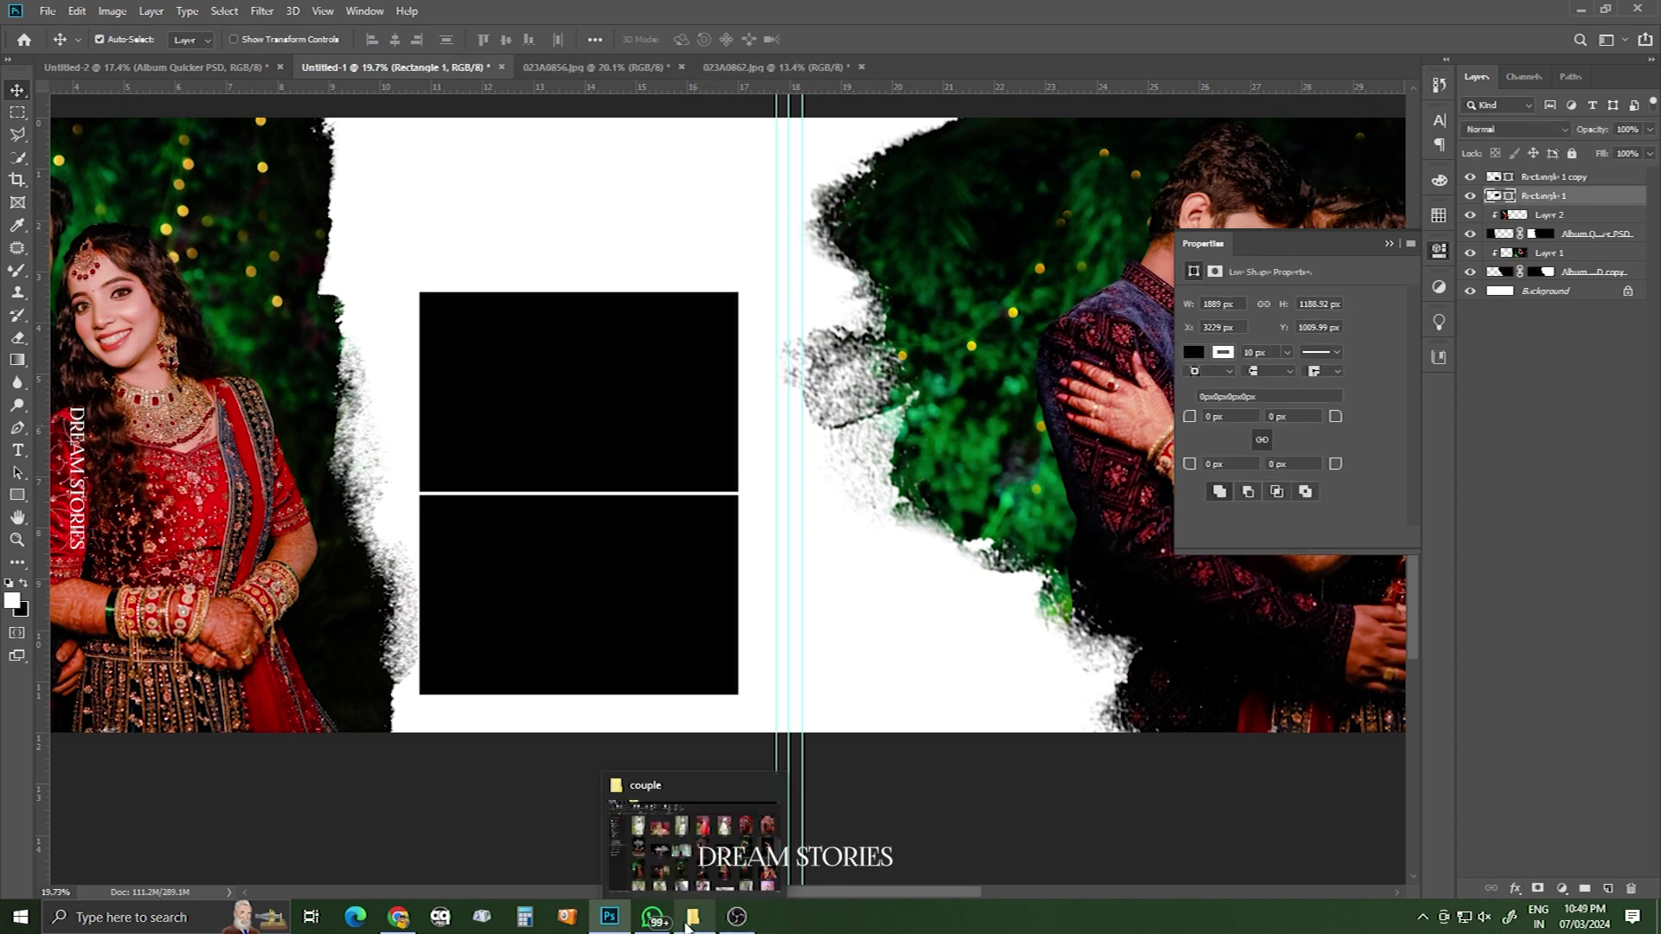
pyautogui.click(703, 916)
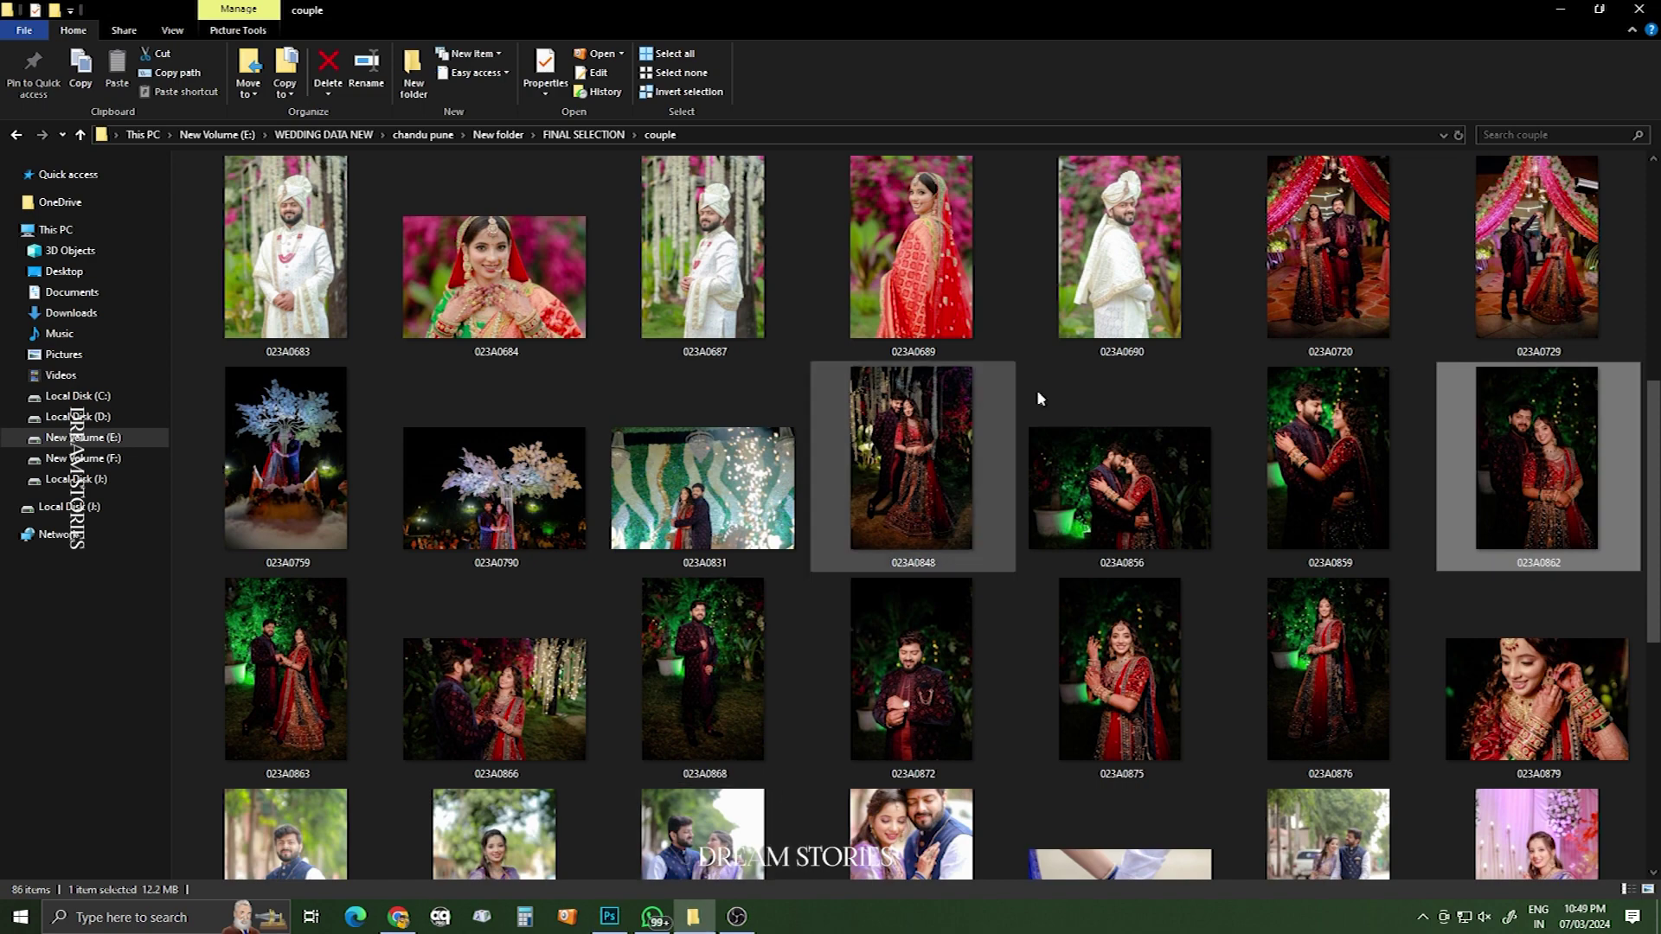
pyautogui.moveTo(519, 737); pyautogui.dragTo(601, 411)
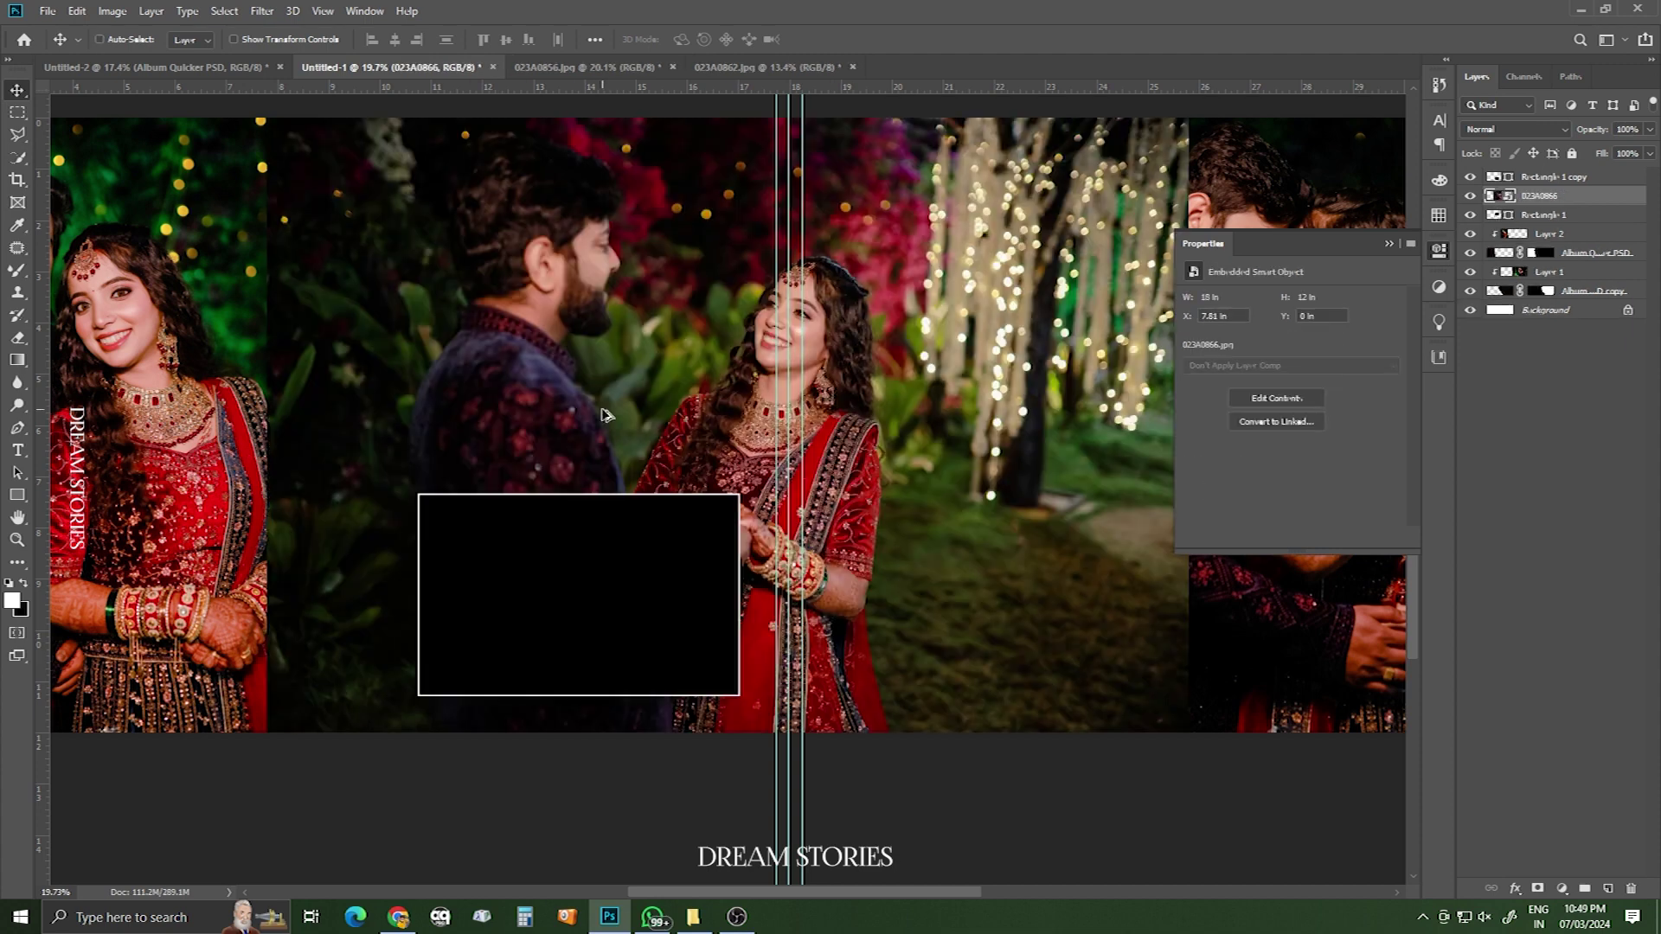
# - Clip photo 023A0866 to the upper rectangle, scaled to about 7.09 × 4.73 in with the couple inside the frame
pyautogui.moveTo(1189, 117); pyautogui.dragTo(931, 289)
pyautogui.moveTo(845, 391); pyautogui.dragTo(727, 376)
pyautogui.moveTo(809, 271); pyautogui.dragTo(786, 286)
pyautogui.moveTo(732, 377); pyautogui.dragTo(726, 371)
pyautogui.press('Return')
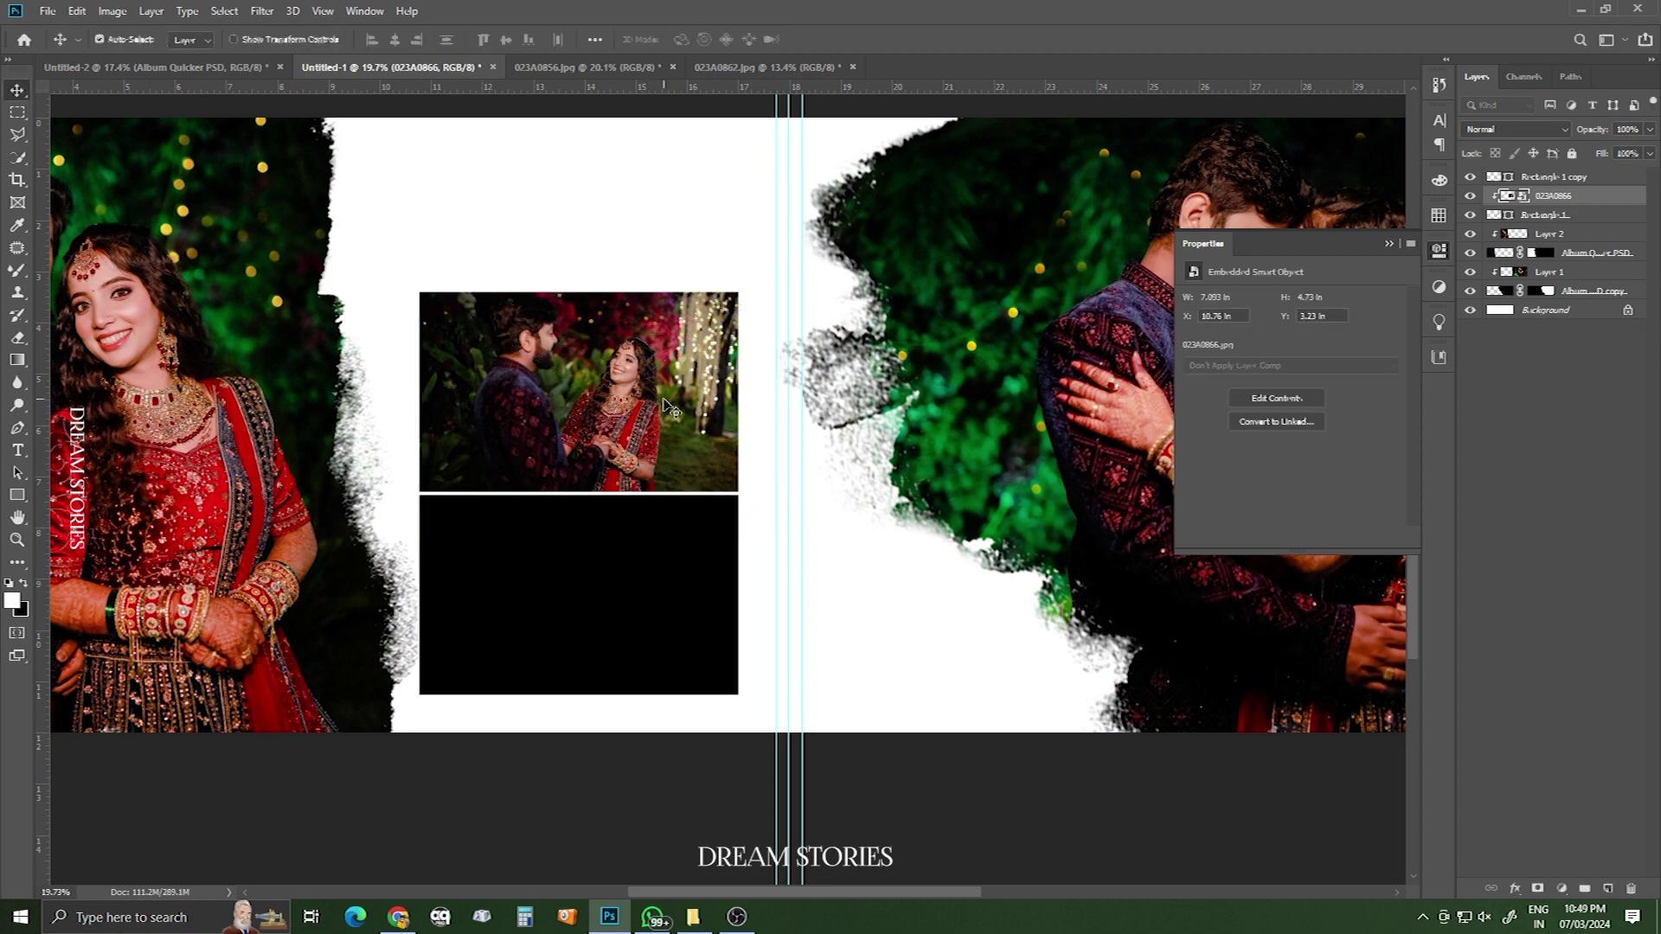
# - Place photo 023A0848 from the couple folder over the lower black rectangle
pyautogui.keyDown('ctrl'); pyautogui.click(604, 585); pyautogui.keyUp('ctrl')
pyautogui.moveTo(586, 596); pyautogui.dragTo(624, 622)
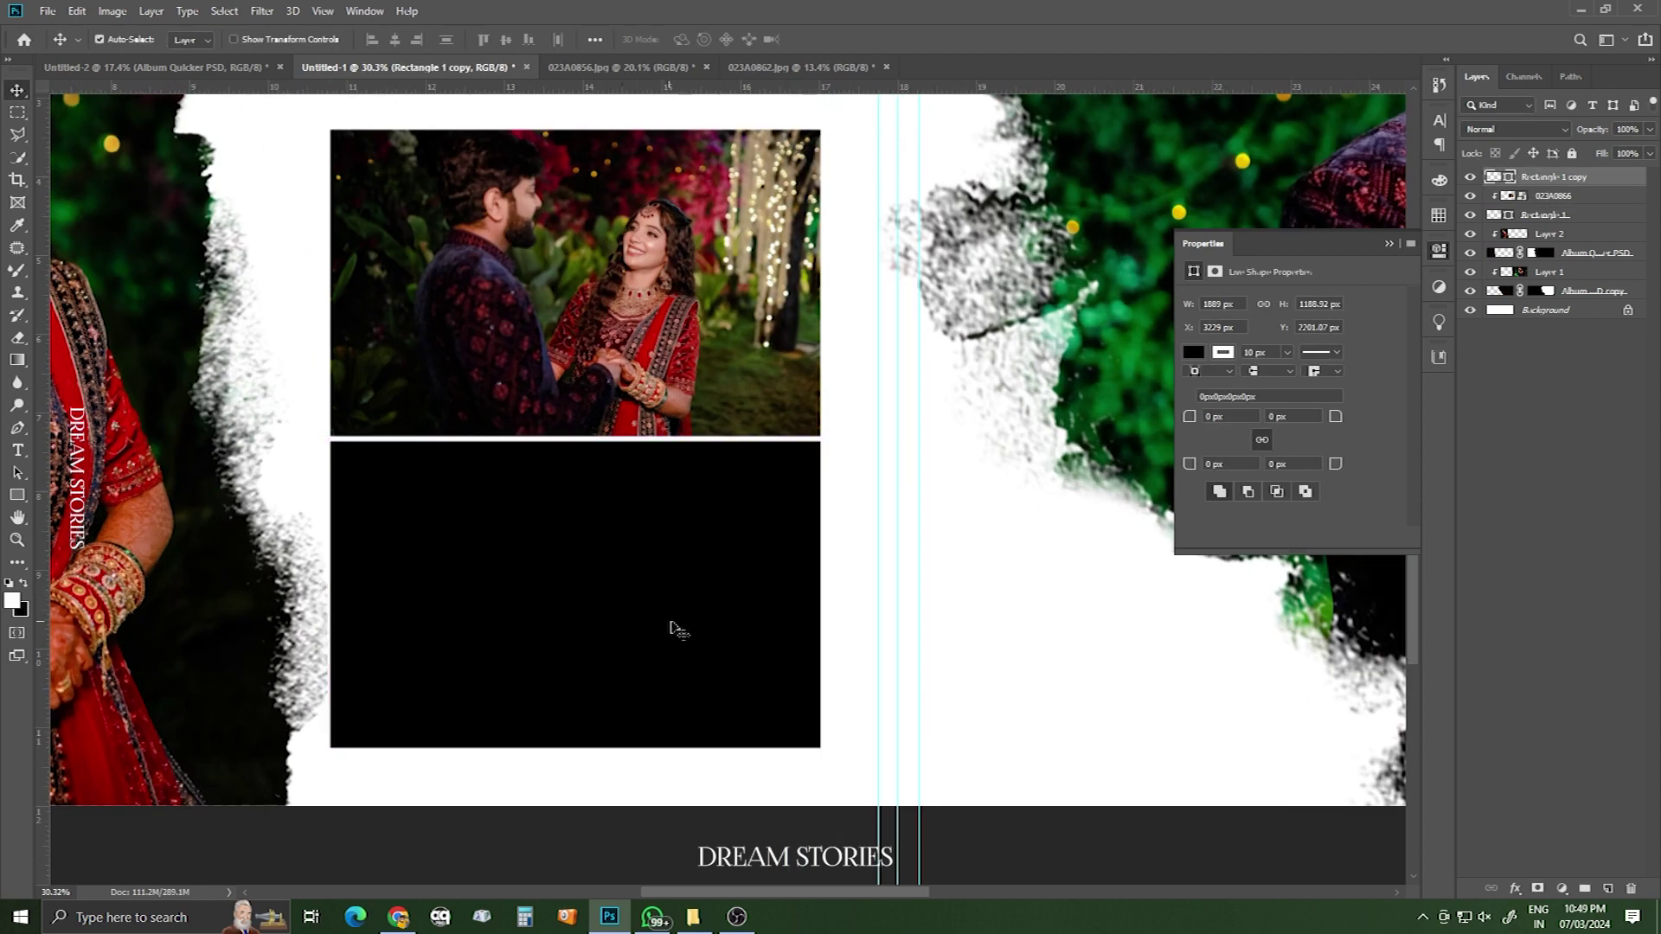
pyautogui.click(693, 916)
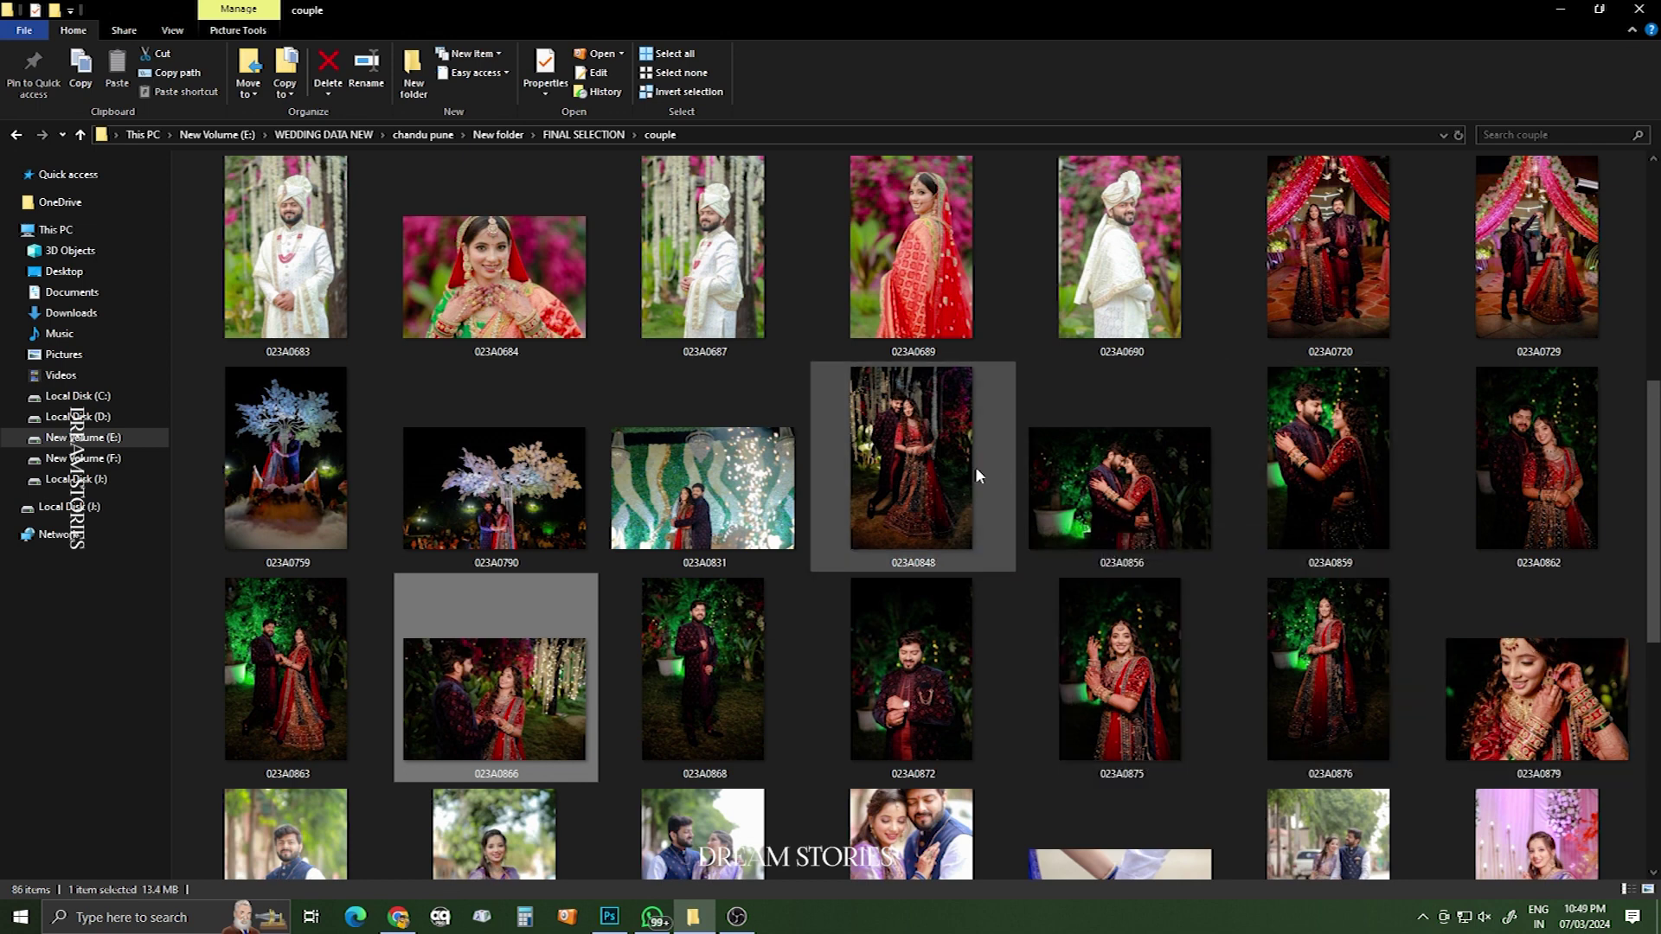
pyautogui.moveTo(968, 457); pyautogui.dragTo(596, 605)
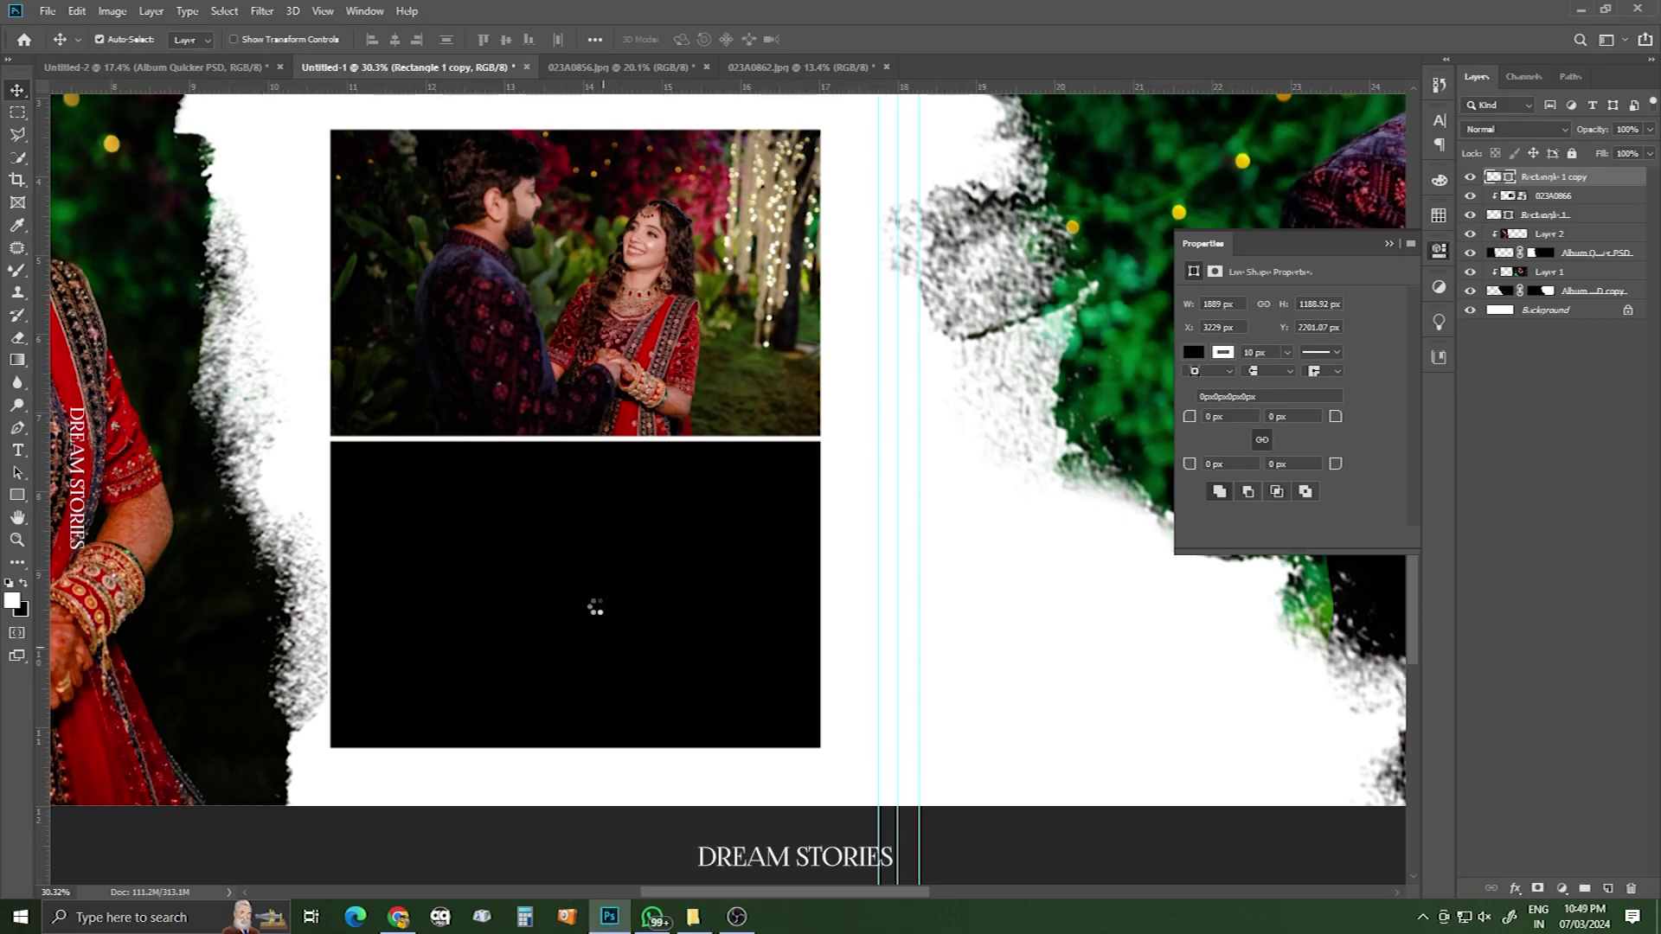
pyautogui.moveTo(747, 349); pyautogui.dragTo(630, 639)
# - Clip photo 023A0848 to the lower rectangle, scaled to about 6.82 × 10.23 in with the couple inside the frame
pyautogui.hotkey('ctrl', 'alt', 'g')
pyautogui.hotkey('ctrl', 't')
pyautogui.moveTo(919, 315); pyautogui.dragTo(856, 389)
pyautogui.moveTo(786, 582); pyautogui.dragTo(768, 548)
pyautogui.press('Return')
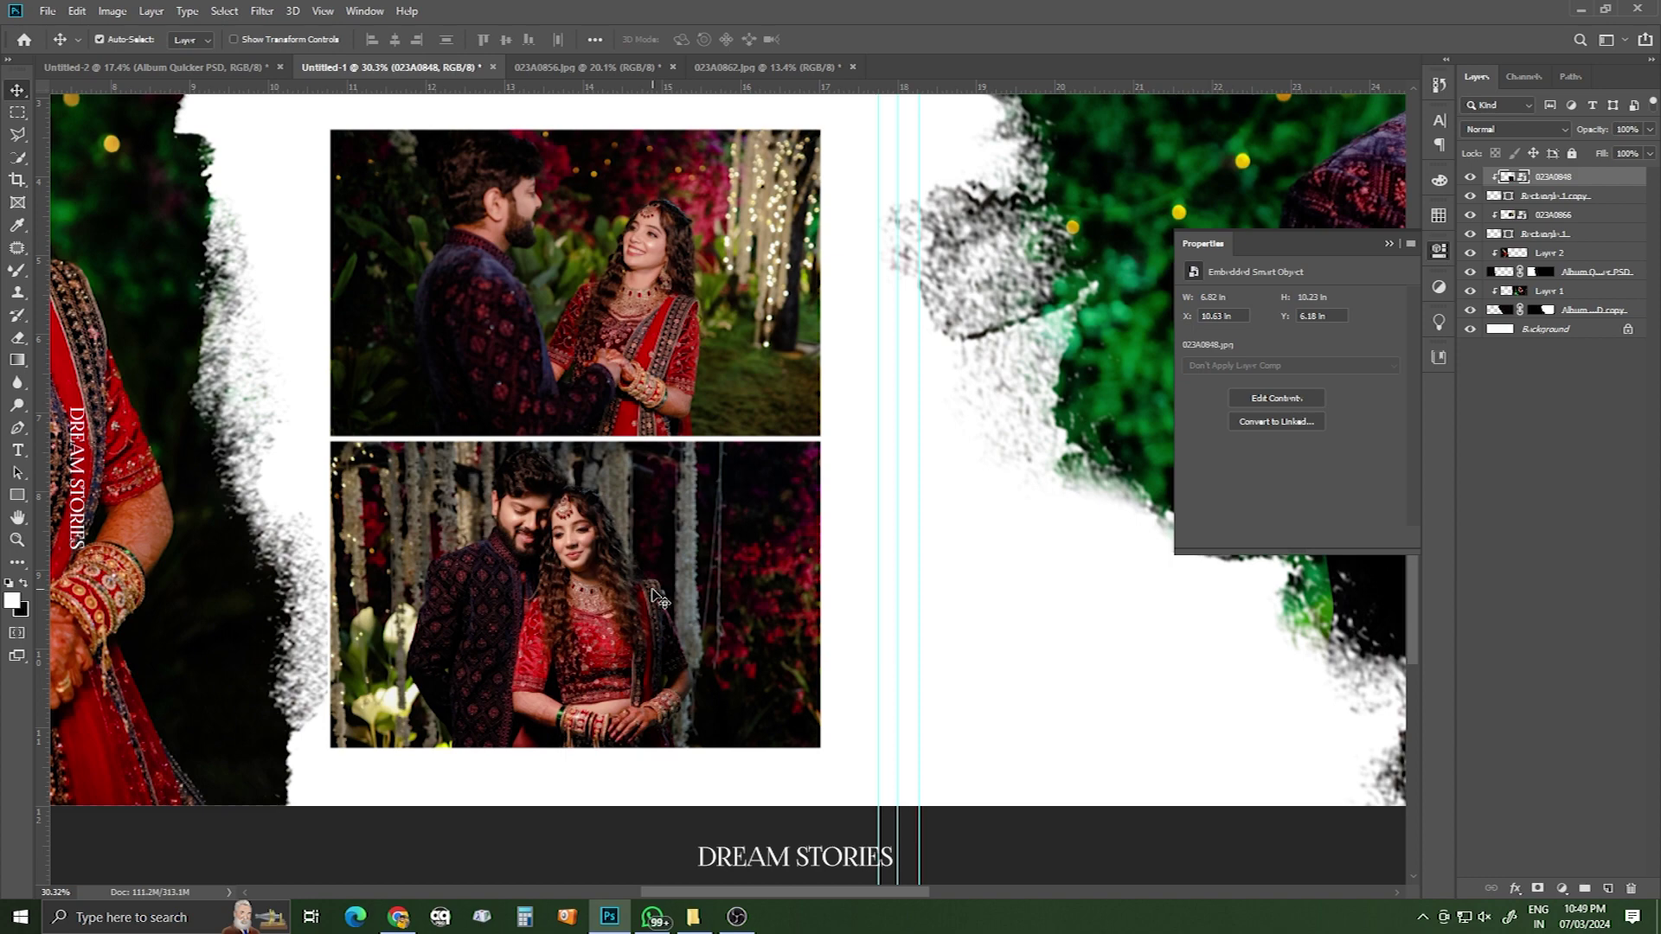
pyautogui.press('Up')
pyautogui.press('Up')
# - Close the source photos 023A0856 and 023A0862 without saving changes
pyautogui.moveTo(741, 522); pyautogui.dragTo(664, 475)
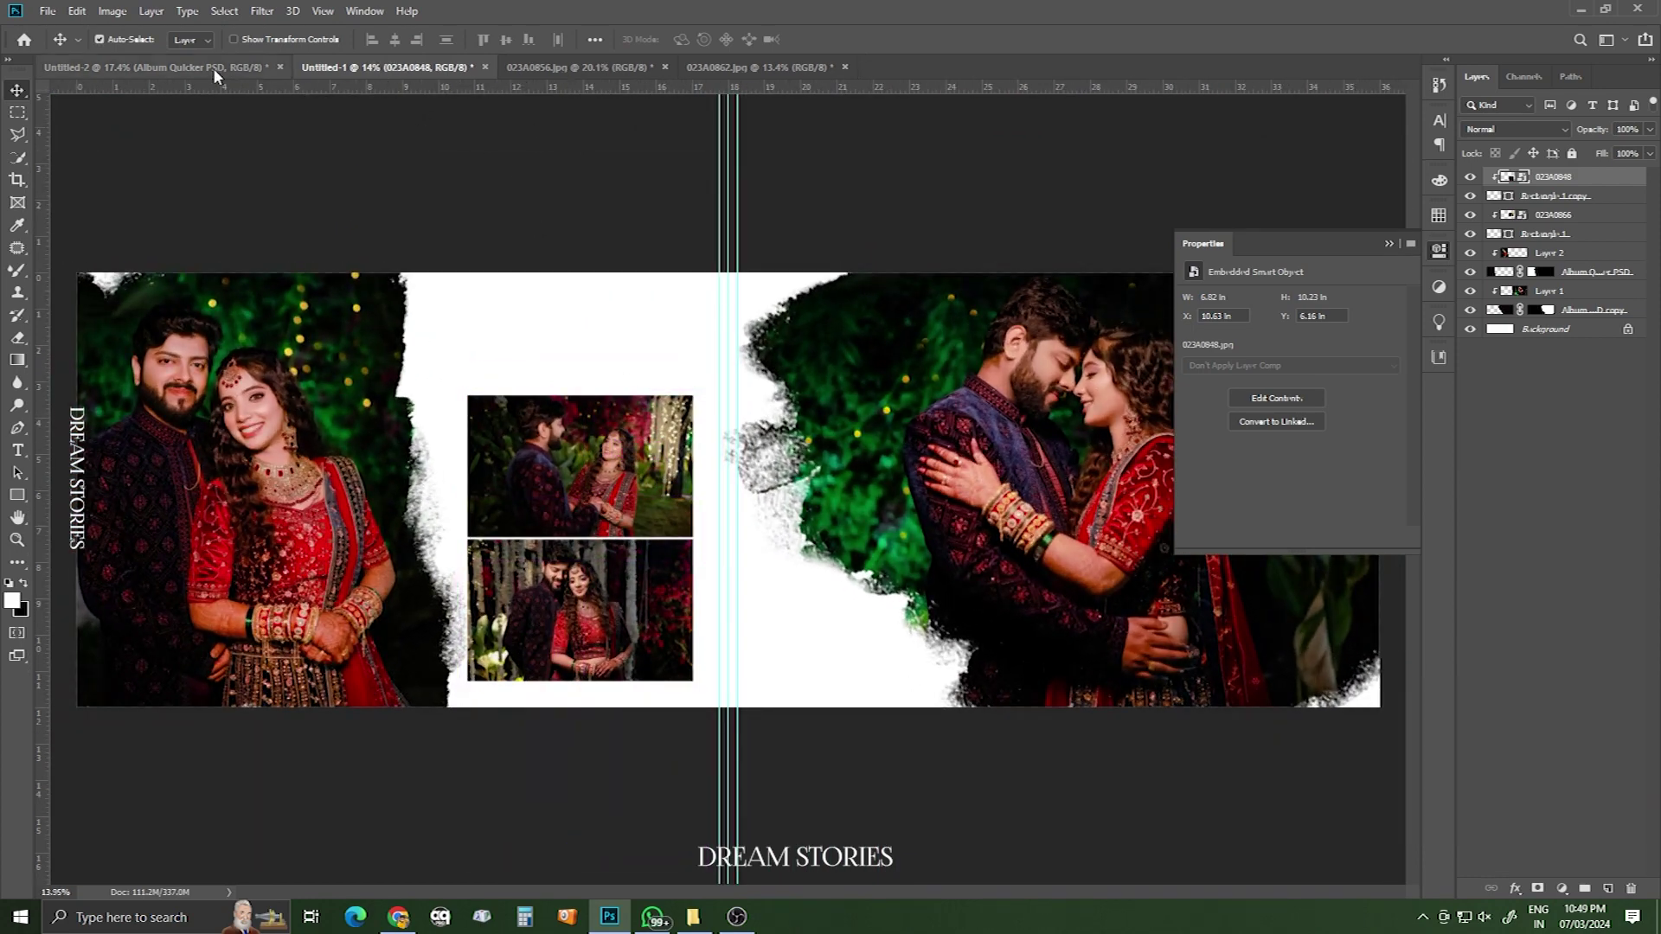
pyautogui.click(550, 69)
pyautogui.click(664, 66)
pyautogui.click(822, 345)
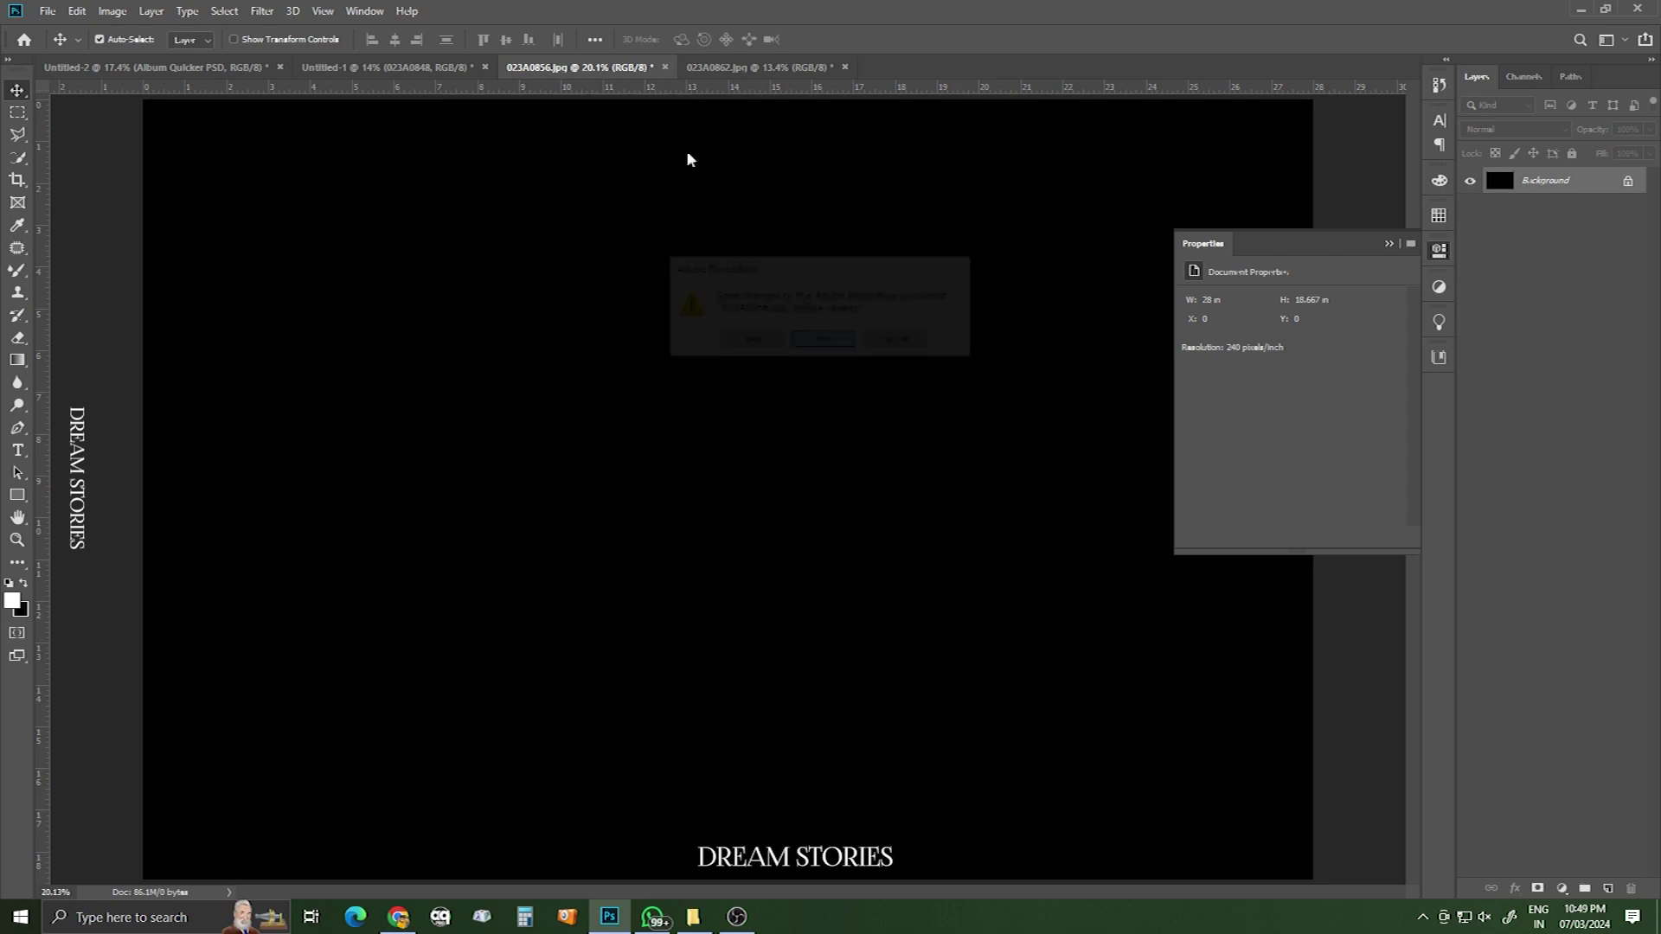
pyautogui.click(554, 69)
pyautogui.click(664, 66)
pyautogui.click(823, 343)
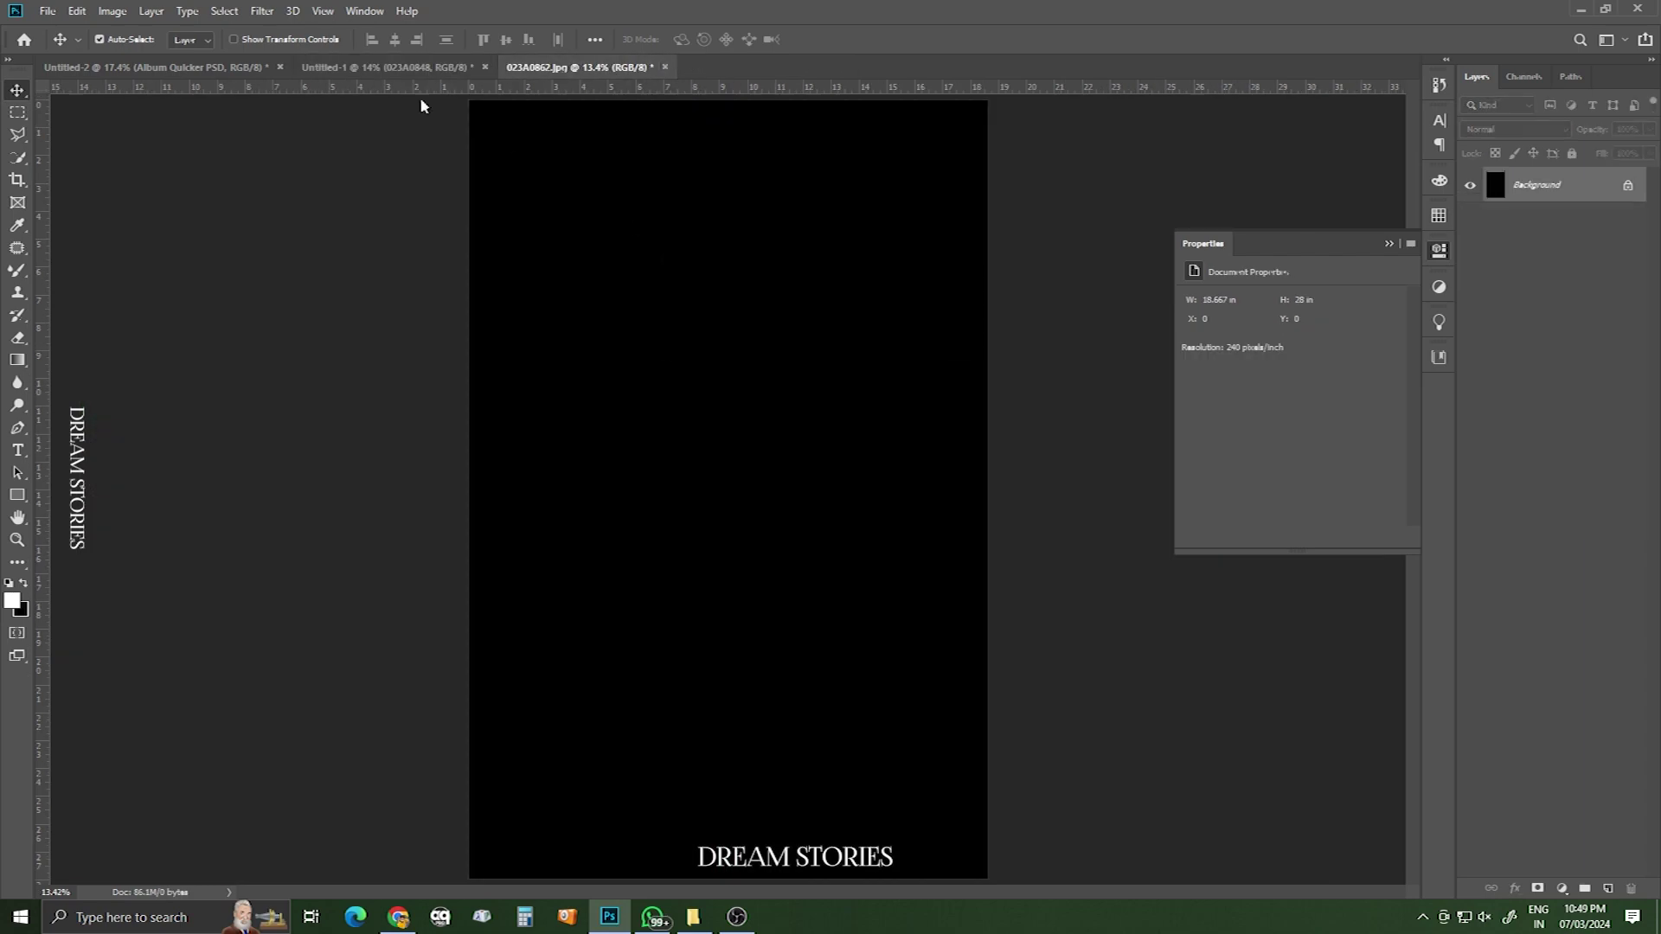
# - Bring the lilac rectangle from Untitled-2 into Untitled-1 above the two small photos, scaled to about 1.6 × 3.29 in
pyautogui.click(199, 69)
pyautogui.moveTo(959, 299); pyautogui.dragTo(567, 338)
pyautogui.hotkey('ctrl', 't')
pyautogui.moveTo(597, 283); pyautogui.dragTo(582, 322)
pyautogui.press('Return')
# - Move the lilac rectangle's layer directly above the Background, behind all the photos
pyautogui.moveTo(633, 392); pyautogui.dragTo(648, 605)
pyautogui.click(629, 480)
pyautogui.click(591, 370)
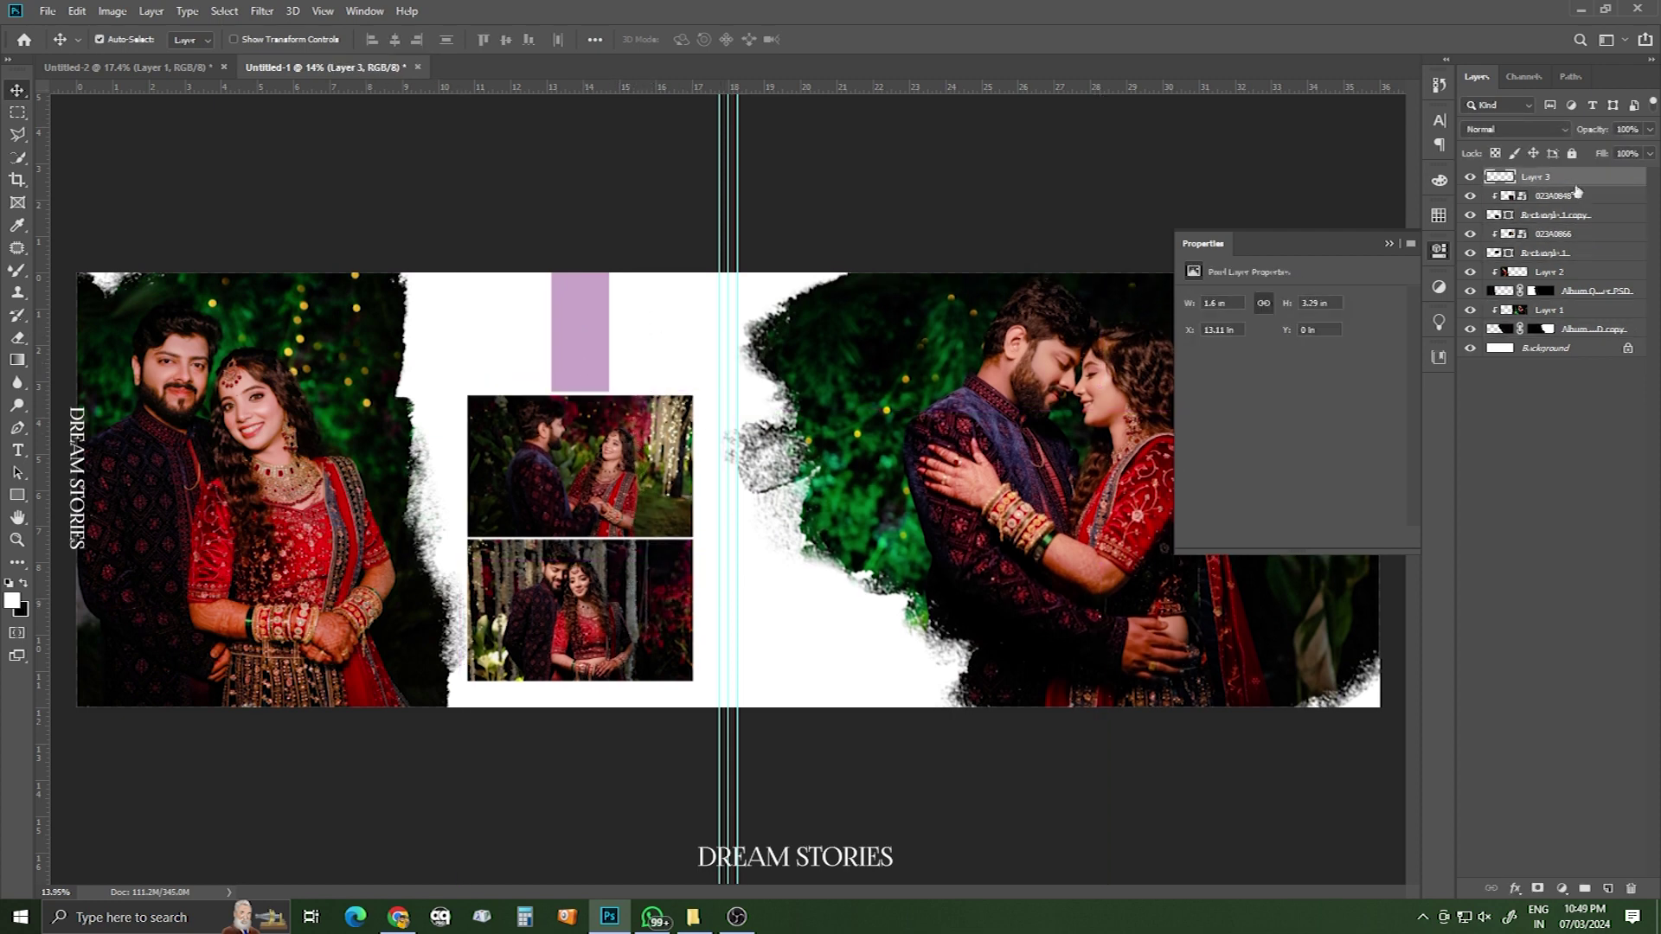
pyautogui.moveTo(1552, 277); pyautogui.dragTo(1548, 338)
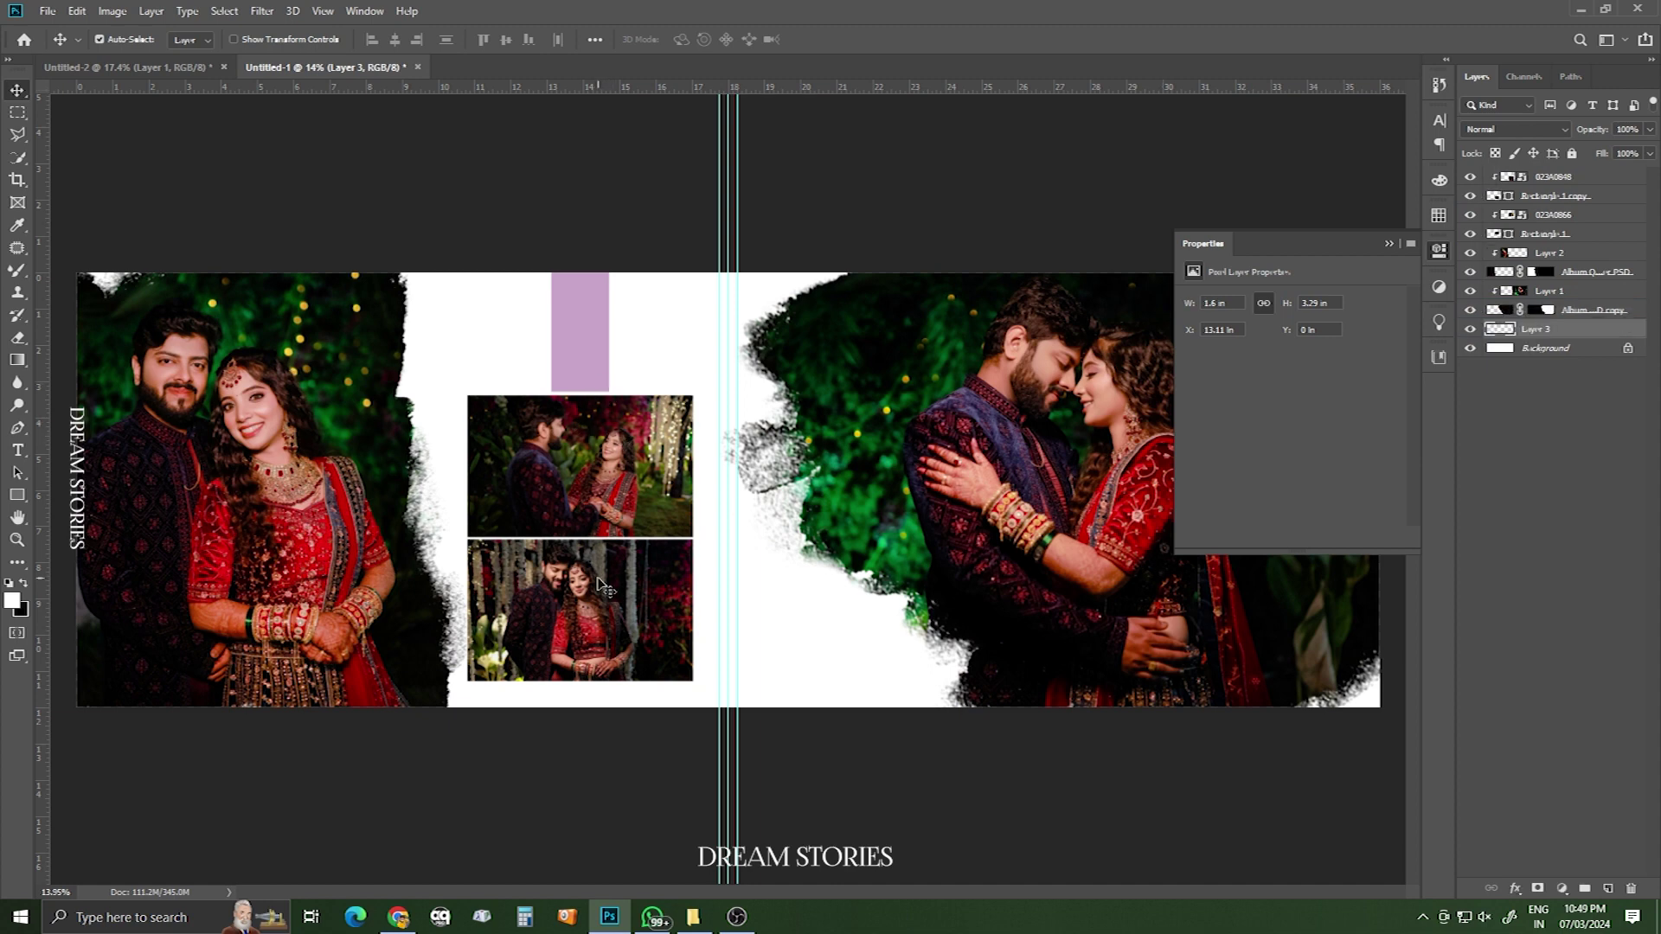
# - Select the two small photos together with their rectangle frames and nudge them up 40 px
pyautogui.click(598, 466)
pyautogui.keyDown('shift'); pyautogui.click(600, 578); pyautogui.keyUp('shift')
pyautogui.keyDown('shift'); pyautogui.click(1534, 237); pyautogui.keyUp('shift')
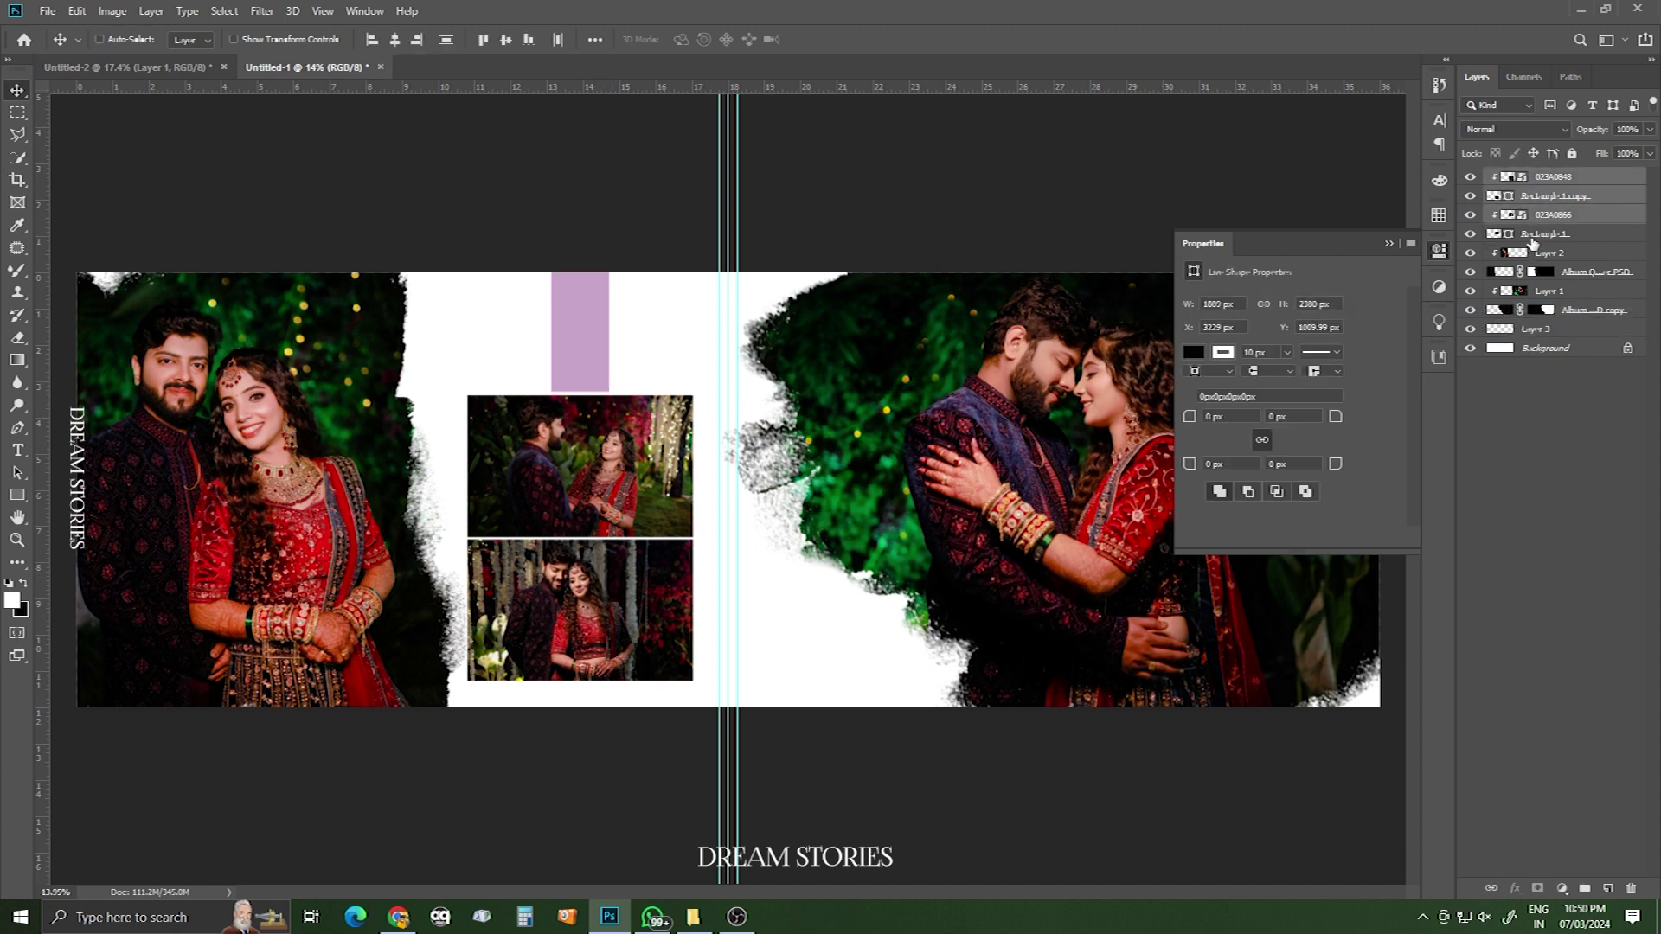
pyautogui.hotkey('shift', 'Up')
pyautogui.hotkey('shift', 'Up')
pyautogui.hotkey('shift', 'Up')
pyautogui.hotkey('shift', 'Up')
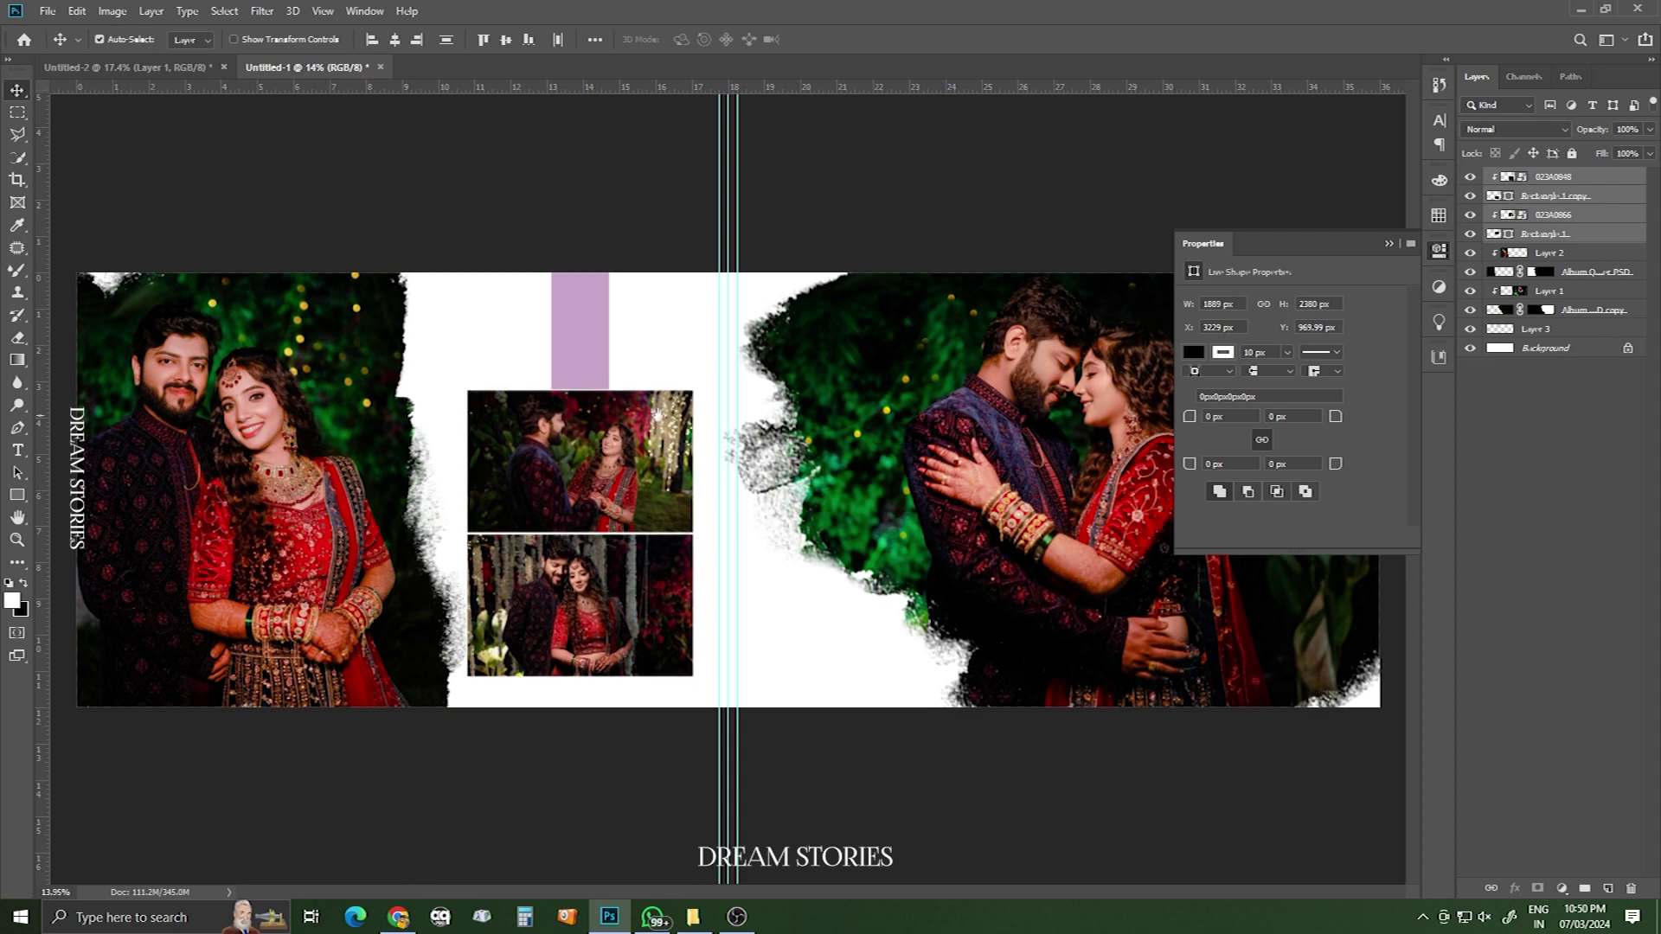
# - Bring the "My love in my heart...." title, the "Wedding" heading and its quote from Untitled-2 into Untitled-1
pyautogui.scroll(1, 728, 526)
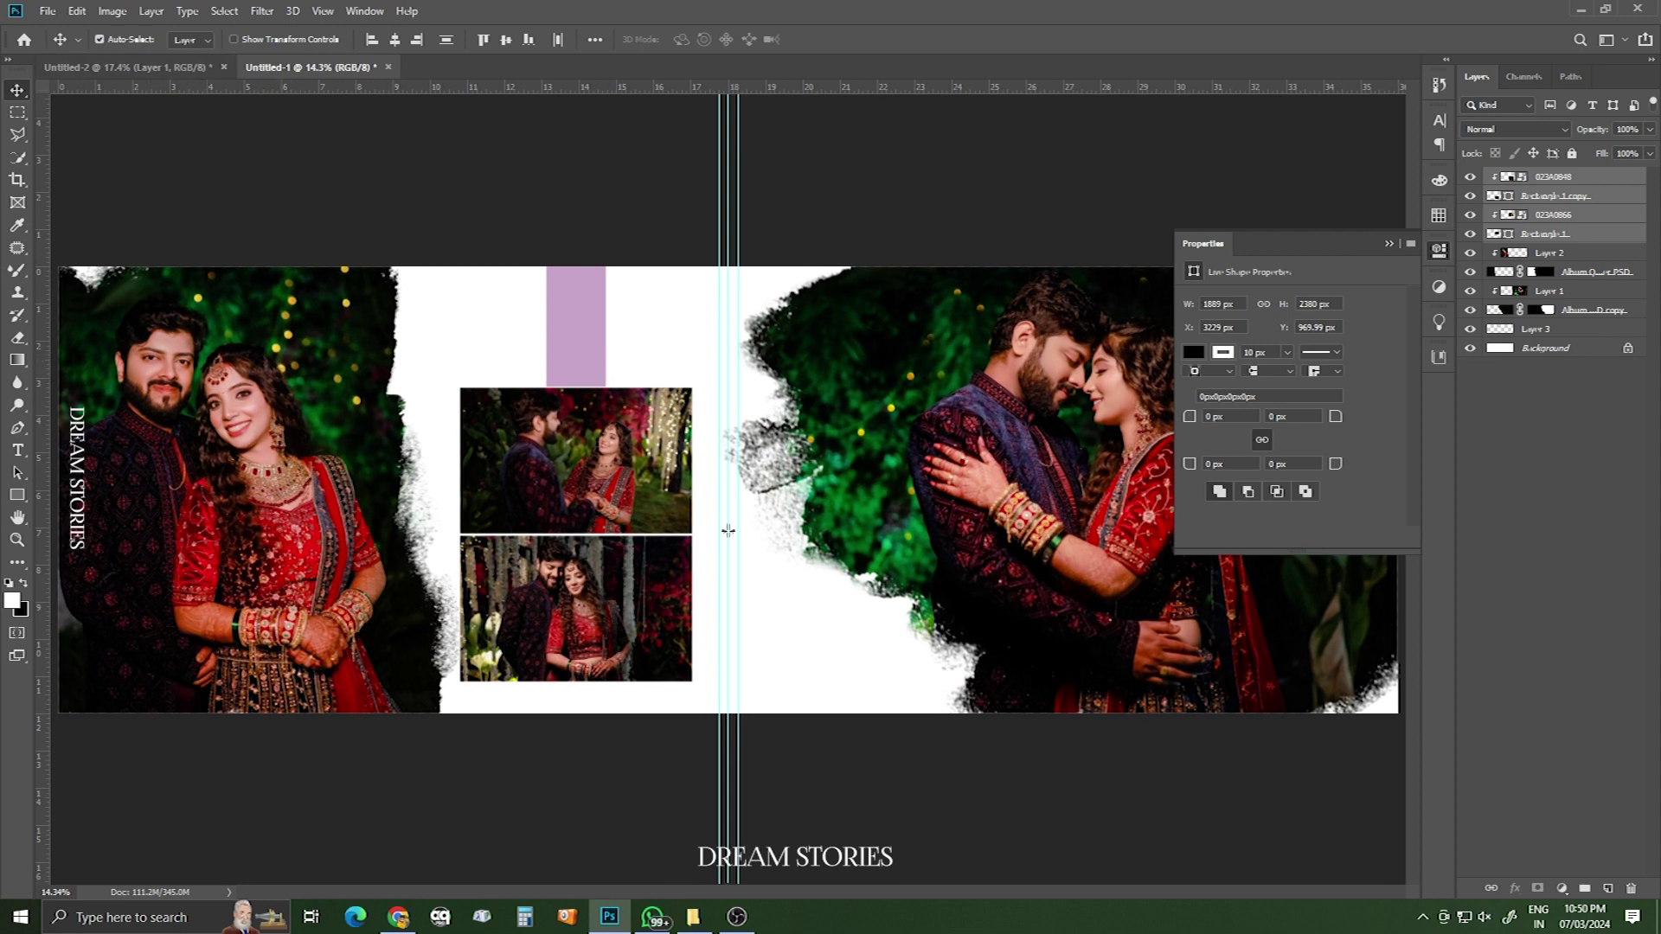
pyautogui.click(213, 67)
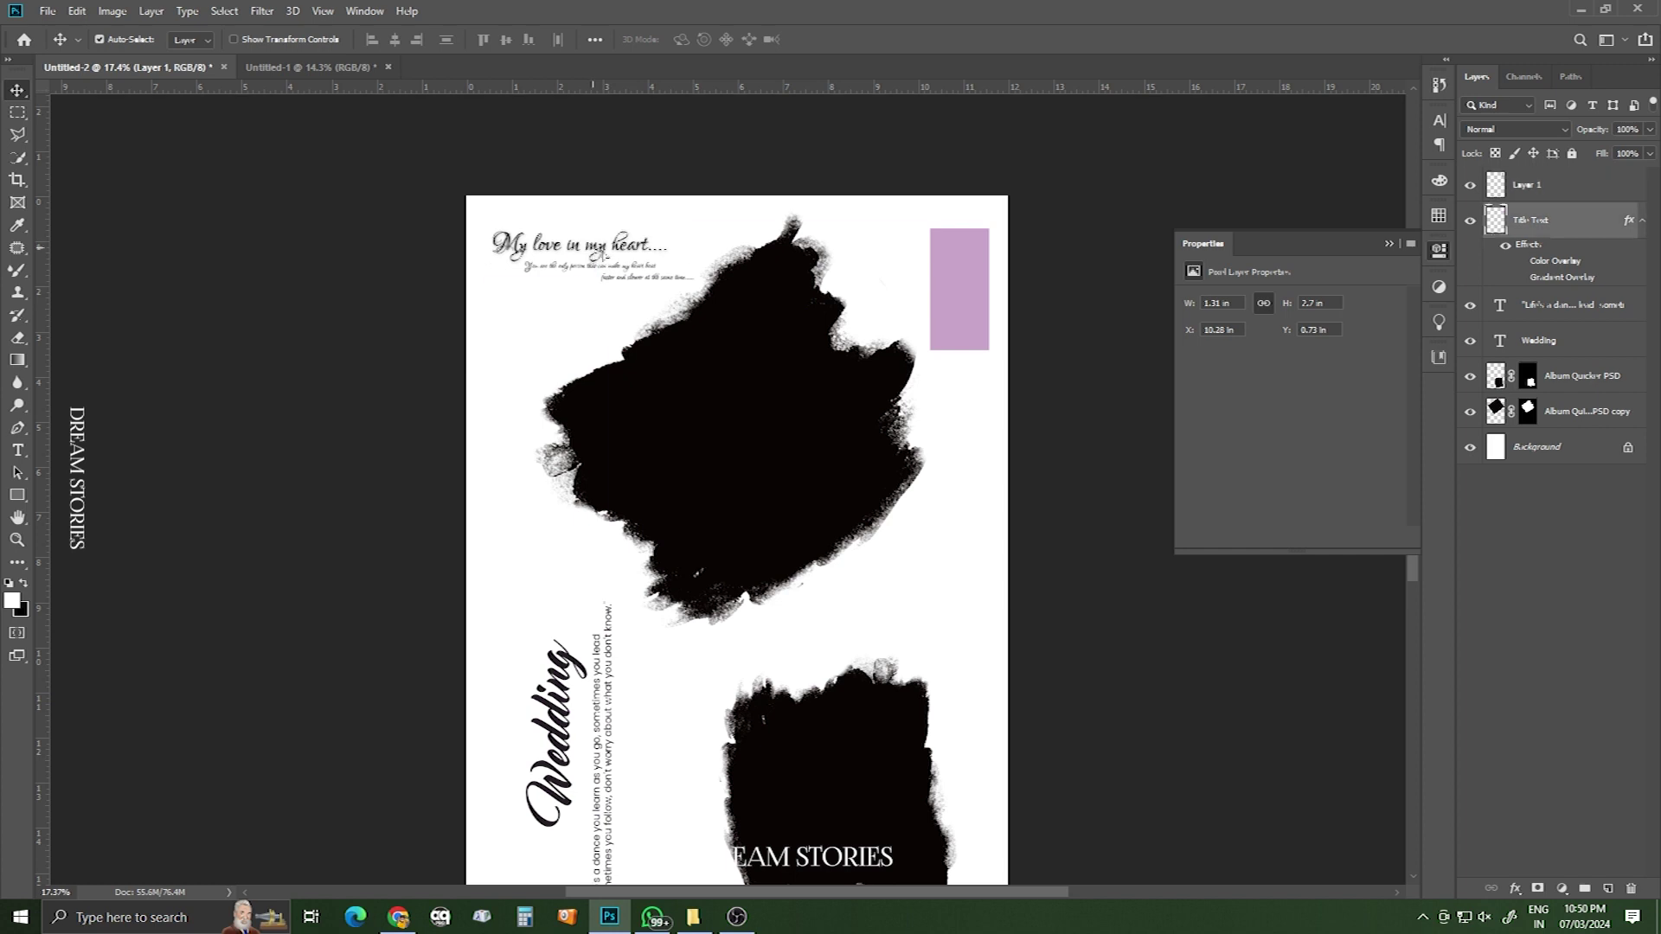
pyautogui.moveTo(277, 67); pyautogui.dragTo(611, 341)
pyautogui.hotkey('ctrl', 't')
pyautogui.press('Return')
# - Rotate the "Wedding" heading and its quote 90° clockwise to read horizontally, and place them over the lilac rectangle
pyautogui.hotkey('ctrl', 't')
pyautogui.rightClick(611, 335)
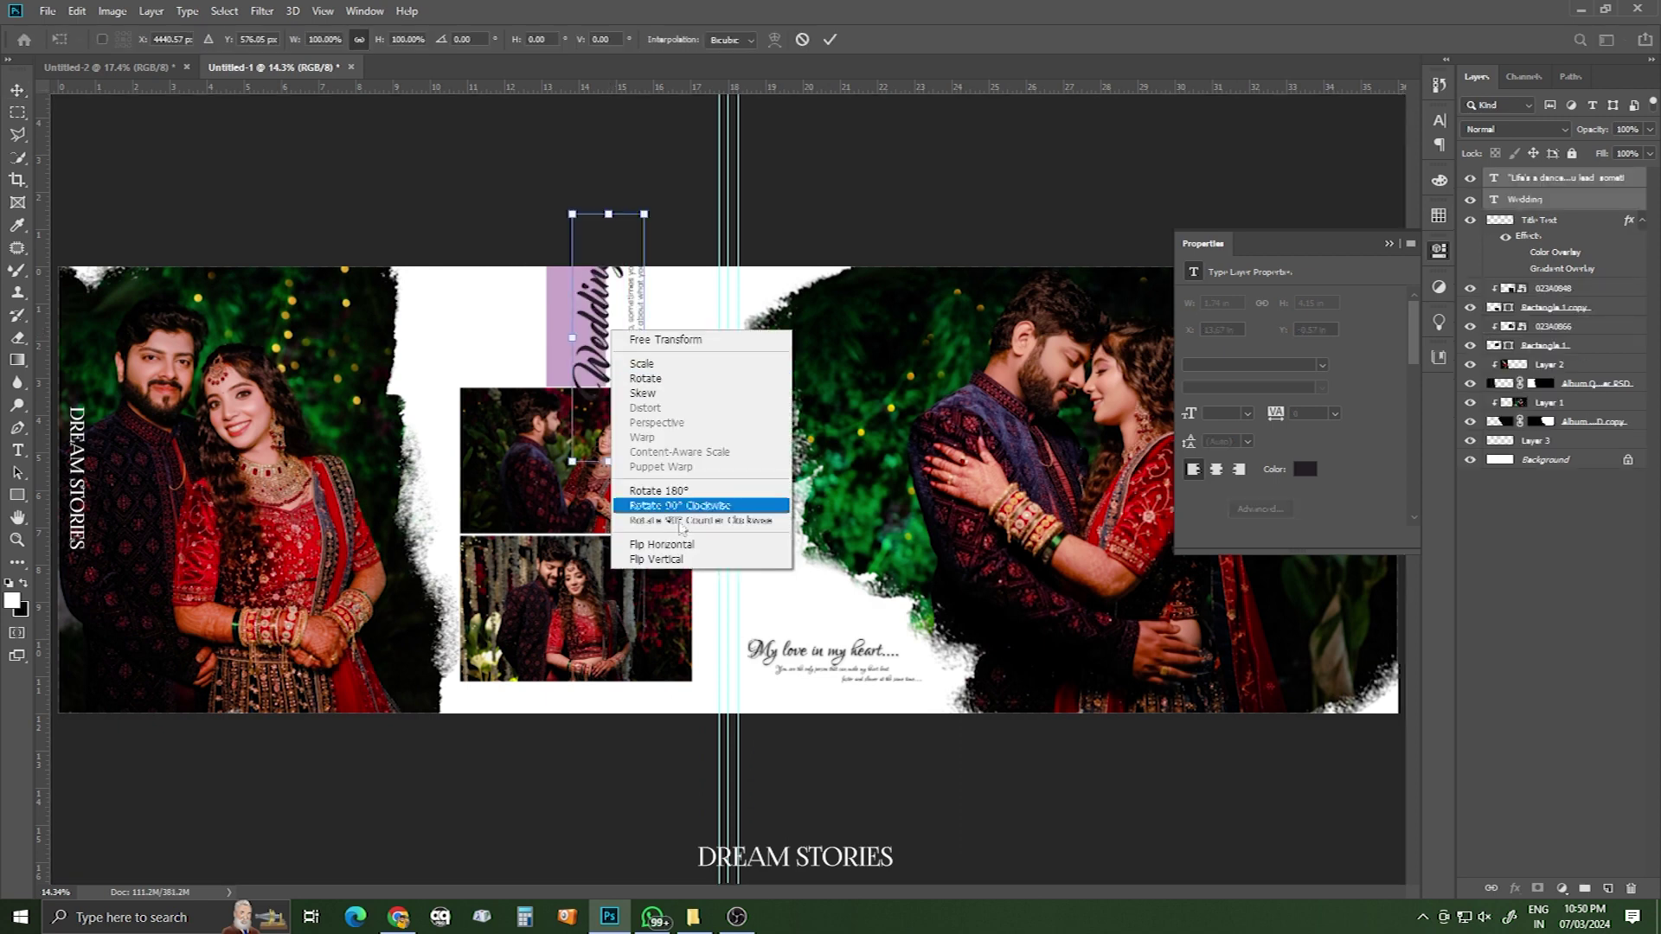
pyautogui.click(696, 523)
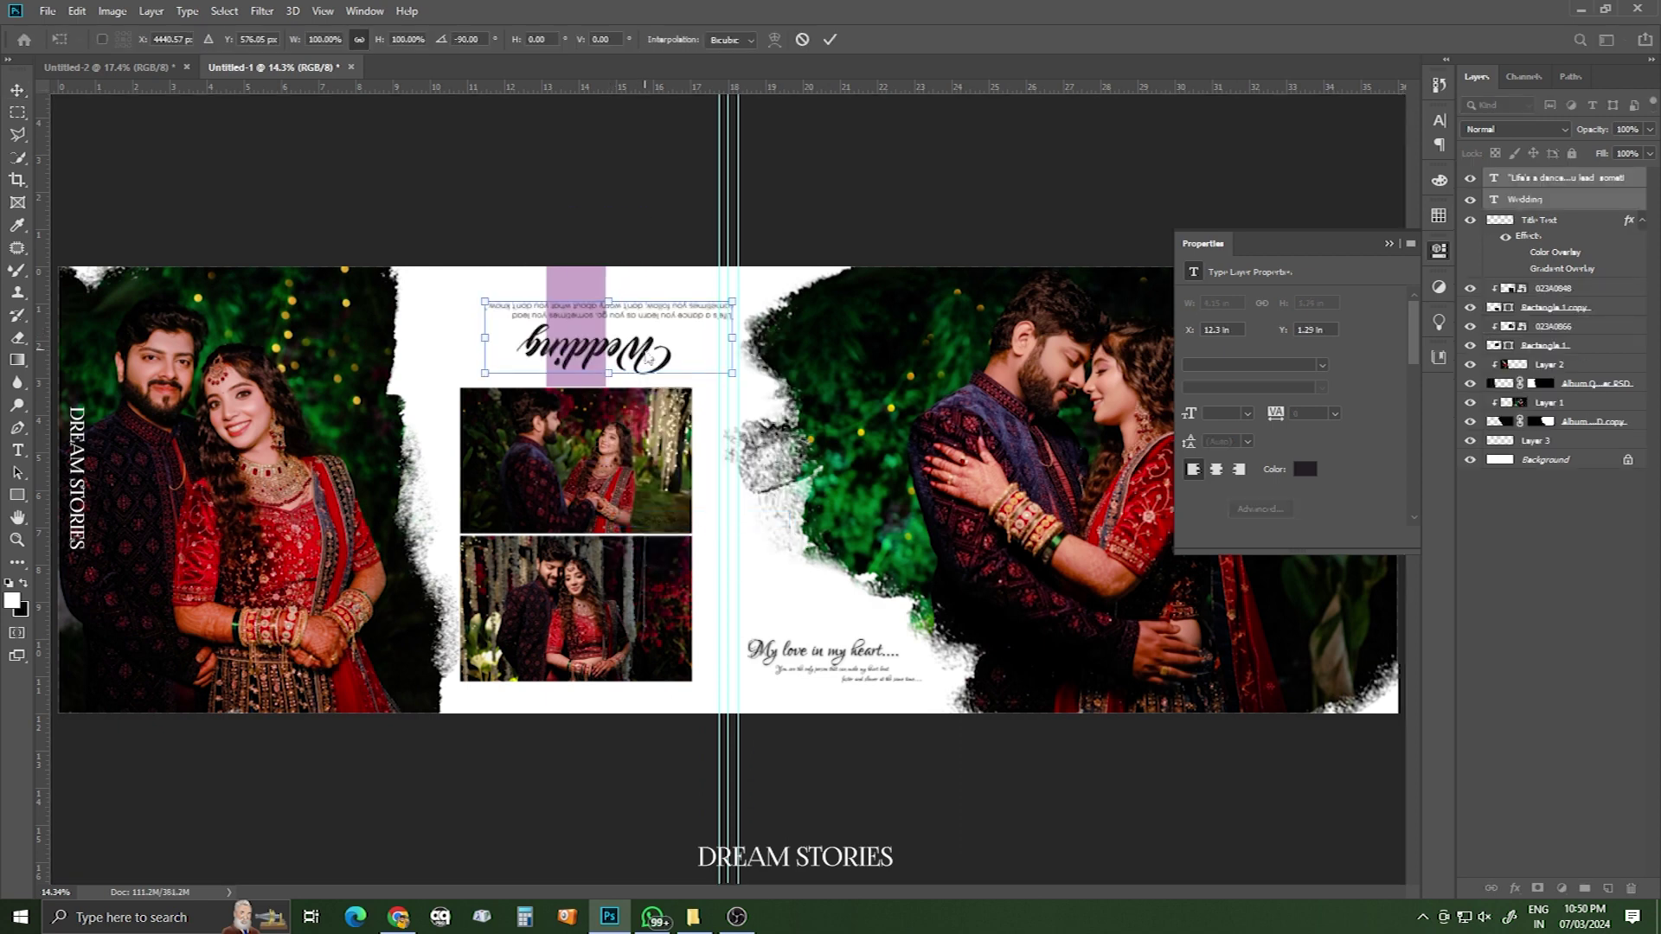
pyautogui.rightClick(645, 354)
pyautogui.click(711, 542)
pyautogui.rightClick(616, 339)
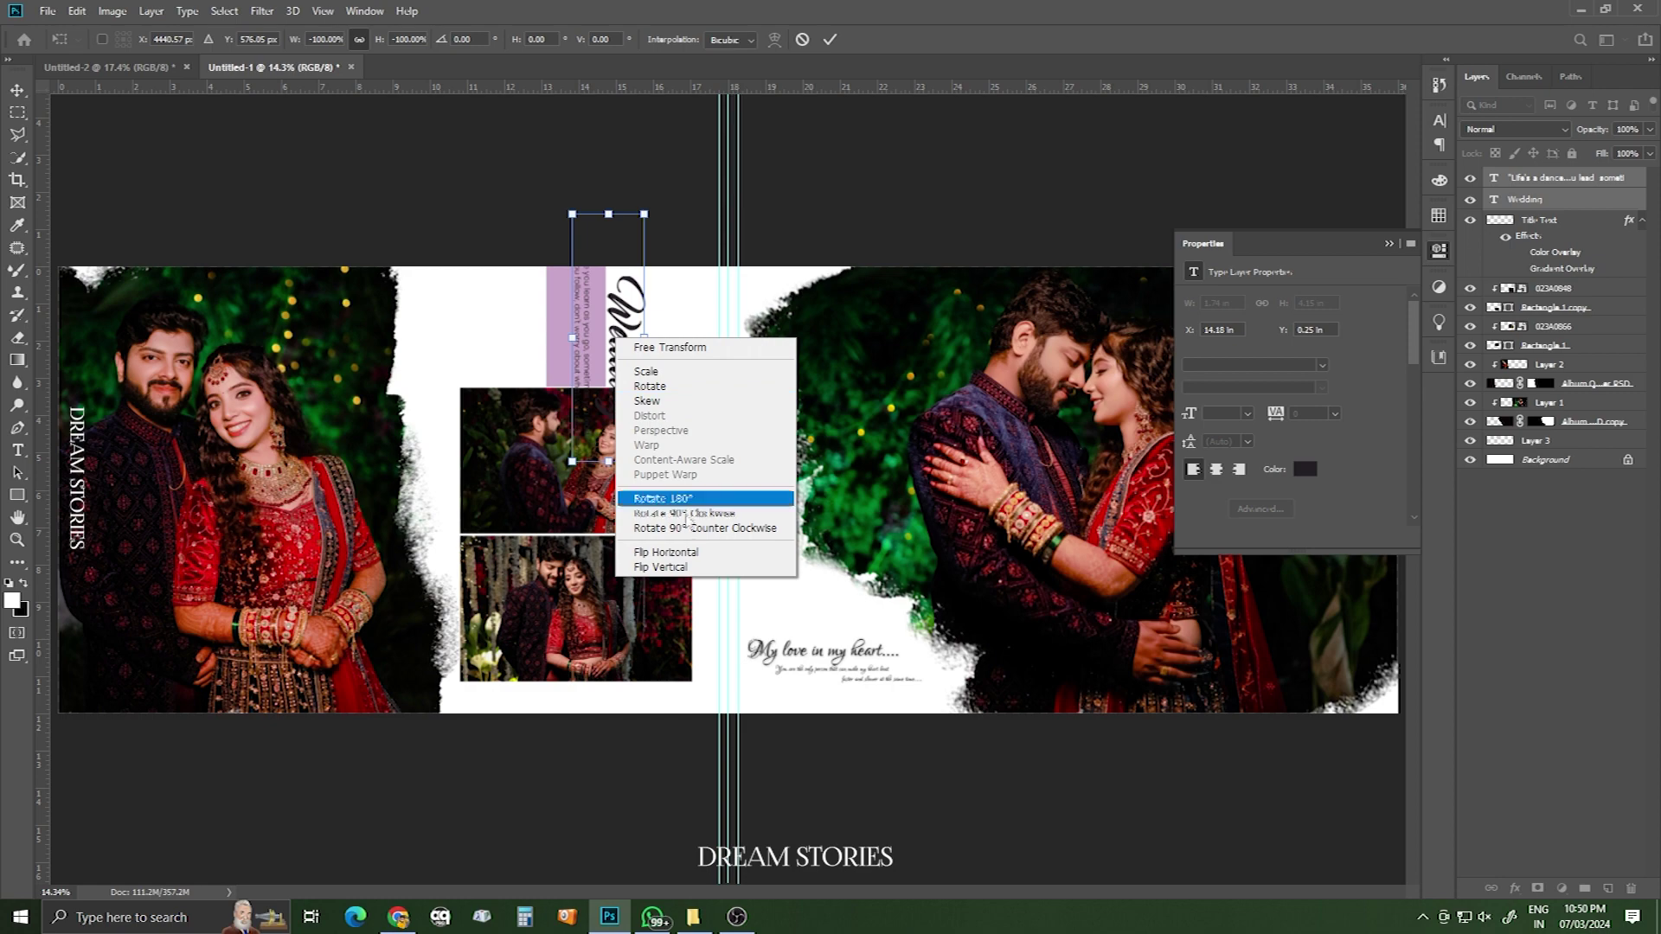
pyautogui.click(693, 531)
pyautogui.moveTo(616, 358); pyautogui.dragTo(562, 346)
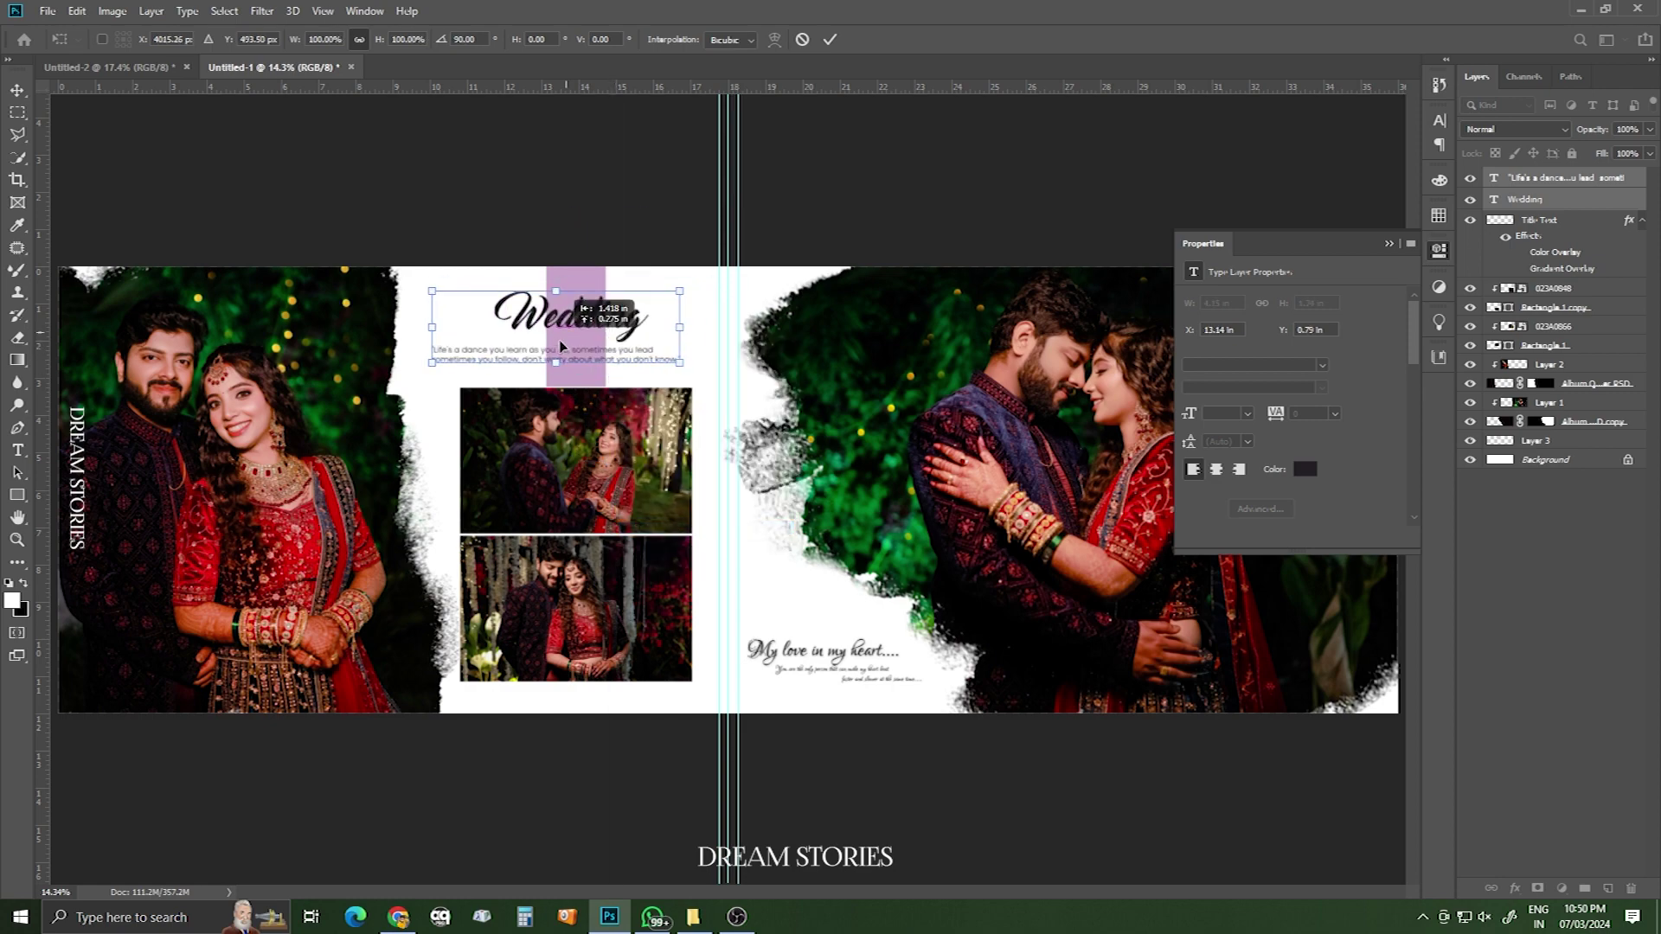
pyautogui.press('Return')
# - Centre the quote above the two small photos and position the "Wedding" heading over it at about X 11.64 in, Y 0.61 in
pyautogui.moveTo(566, 317); pyautogui.dragTo(693, 489)
pyautogui.moveTo(721, 357)
pyautogui.mouseDown()
pyautogui.moveTo(698, 357)
pyautogui.moveTo(722, 358)
pyautogui.mouseUp()
pyautogui.moveTo(682, 435); pyautogui.dragTo(714, 435)
pyautogui.moveTo(733, 333); pyautogui.dragTo(726, 341)
pyautogui.keyDown('ctrl'); pyautogui.rightClick(691, 421); pyautogui.keyUp('ctrl')
pyautogui.click(727, 430)
# - Collapse the layer properties and remove the vertical guides around the centre of the spread
pyautogui.scroll(-3, 692, 459)
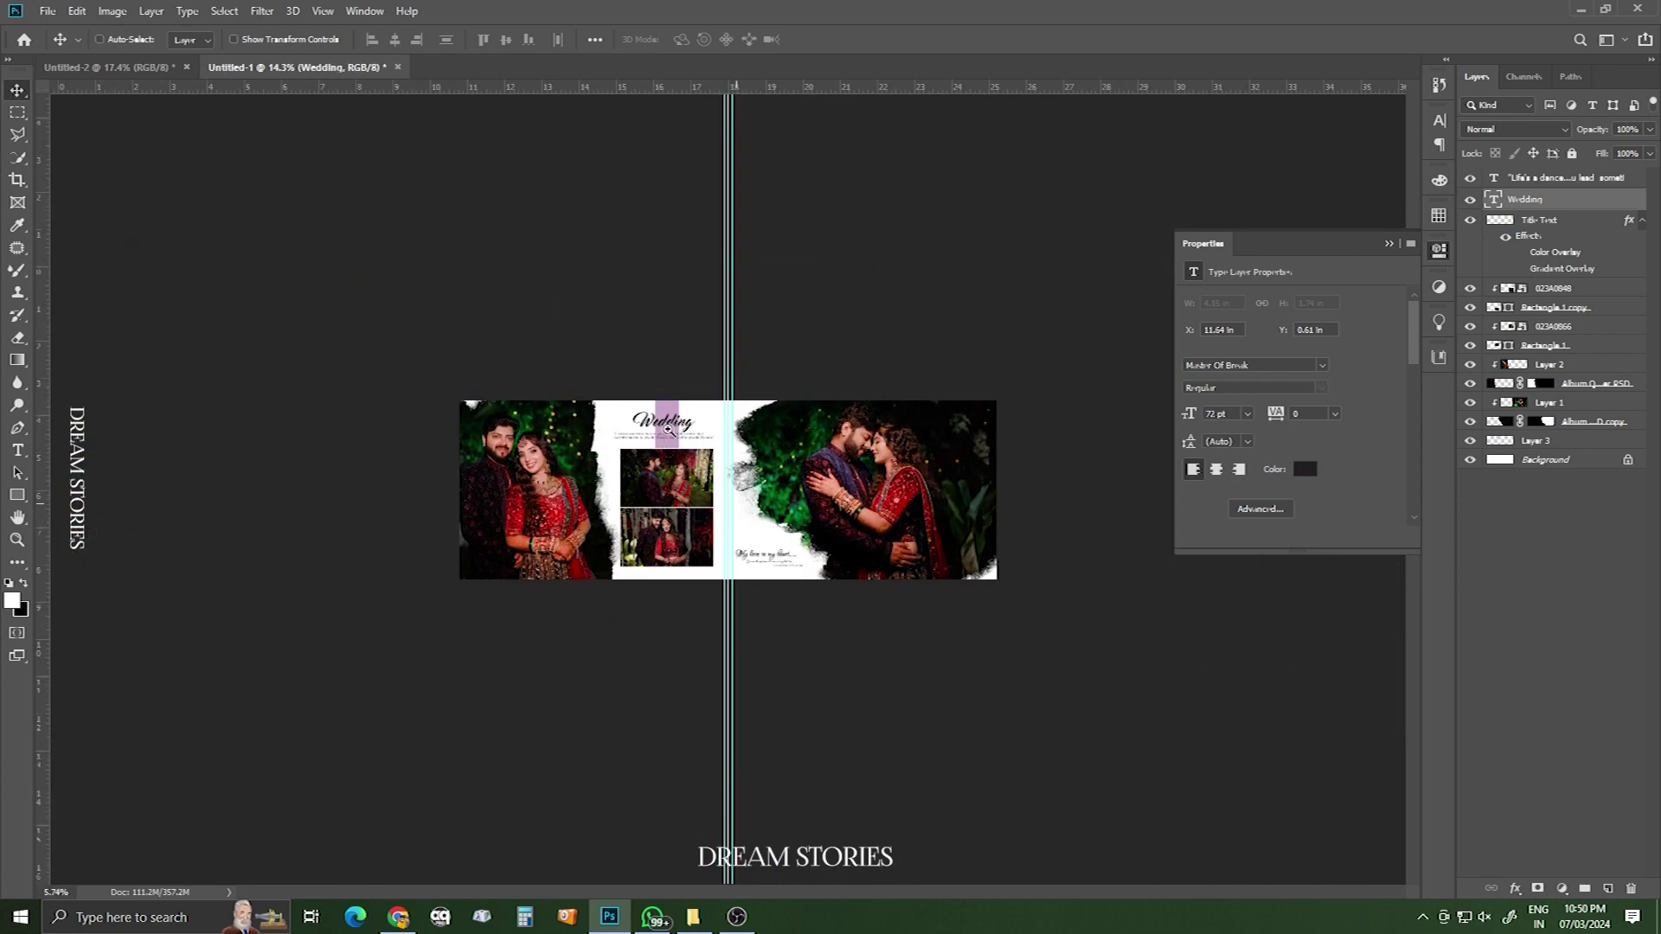
pyautogui.scroll(1, 675, 467)
pyautogui.click(1388, 245)
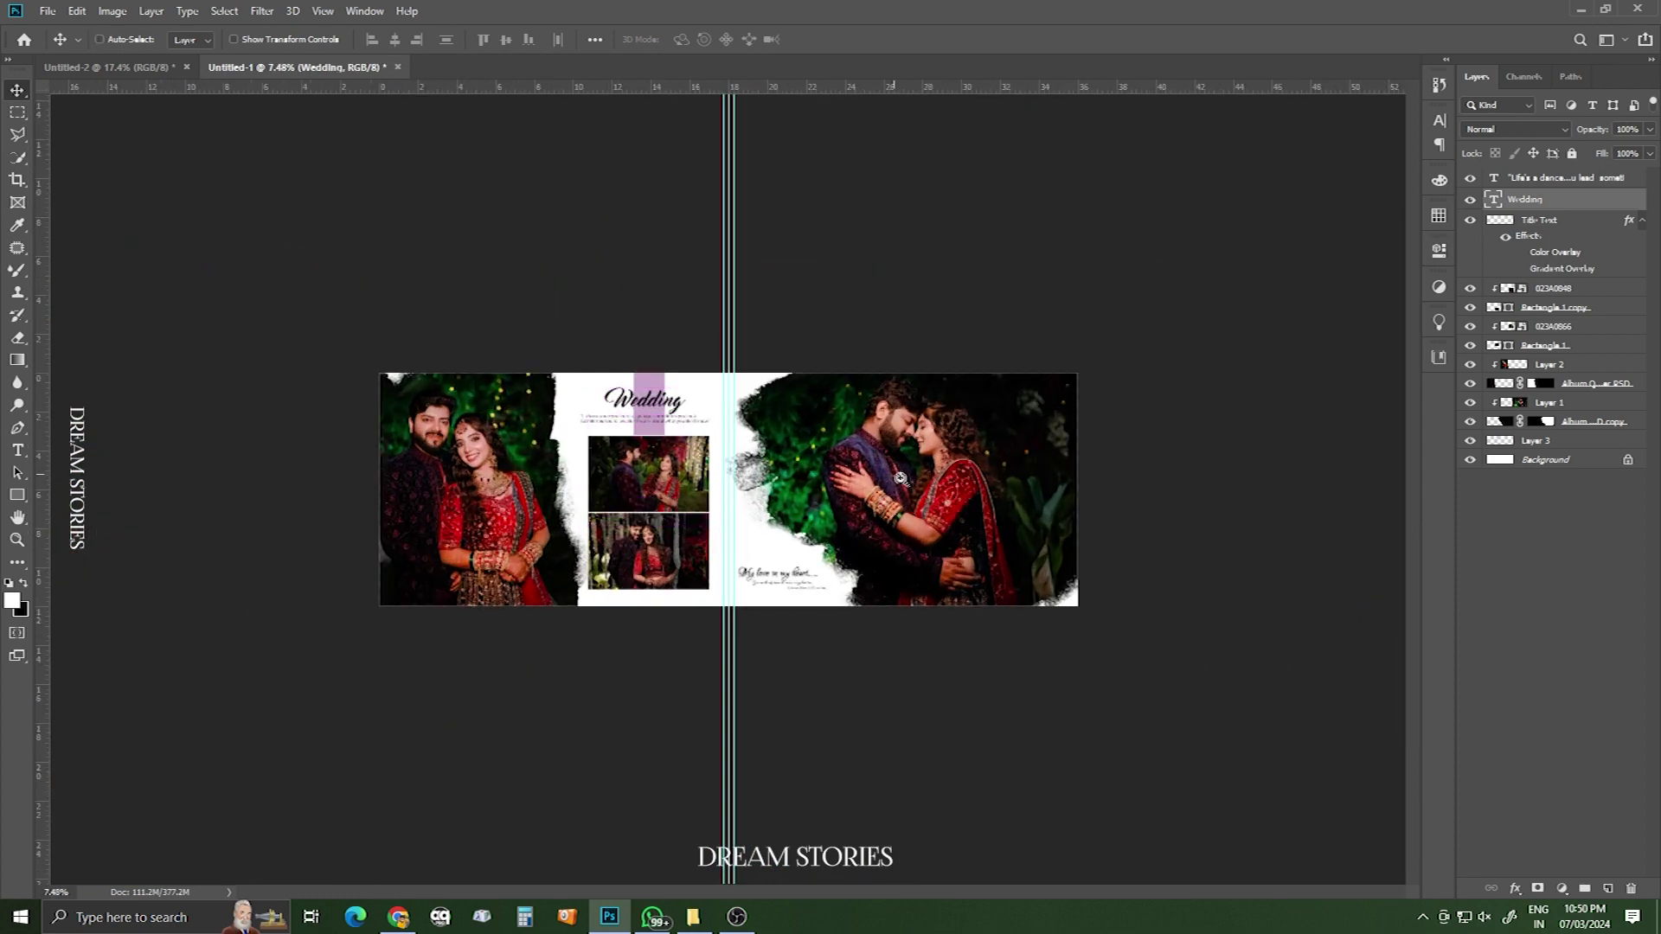
pyautogui.scroll(1, 701, 355)
pyautogui.moveTo(724, 360); pyautogui.dragTo(1534, 364)
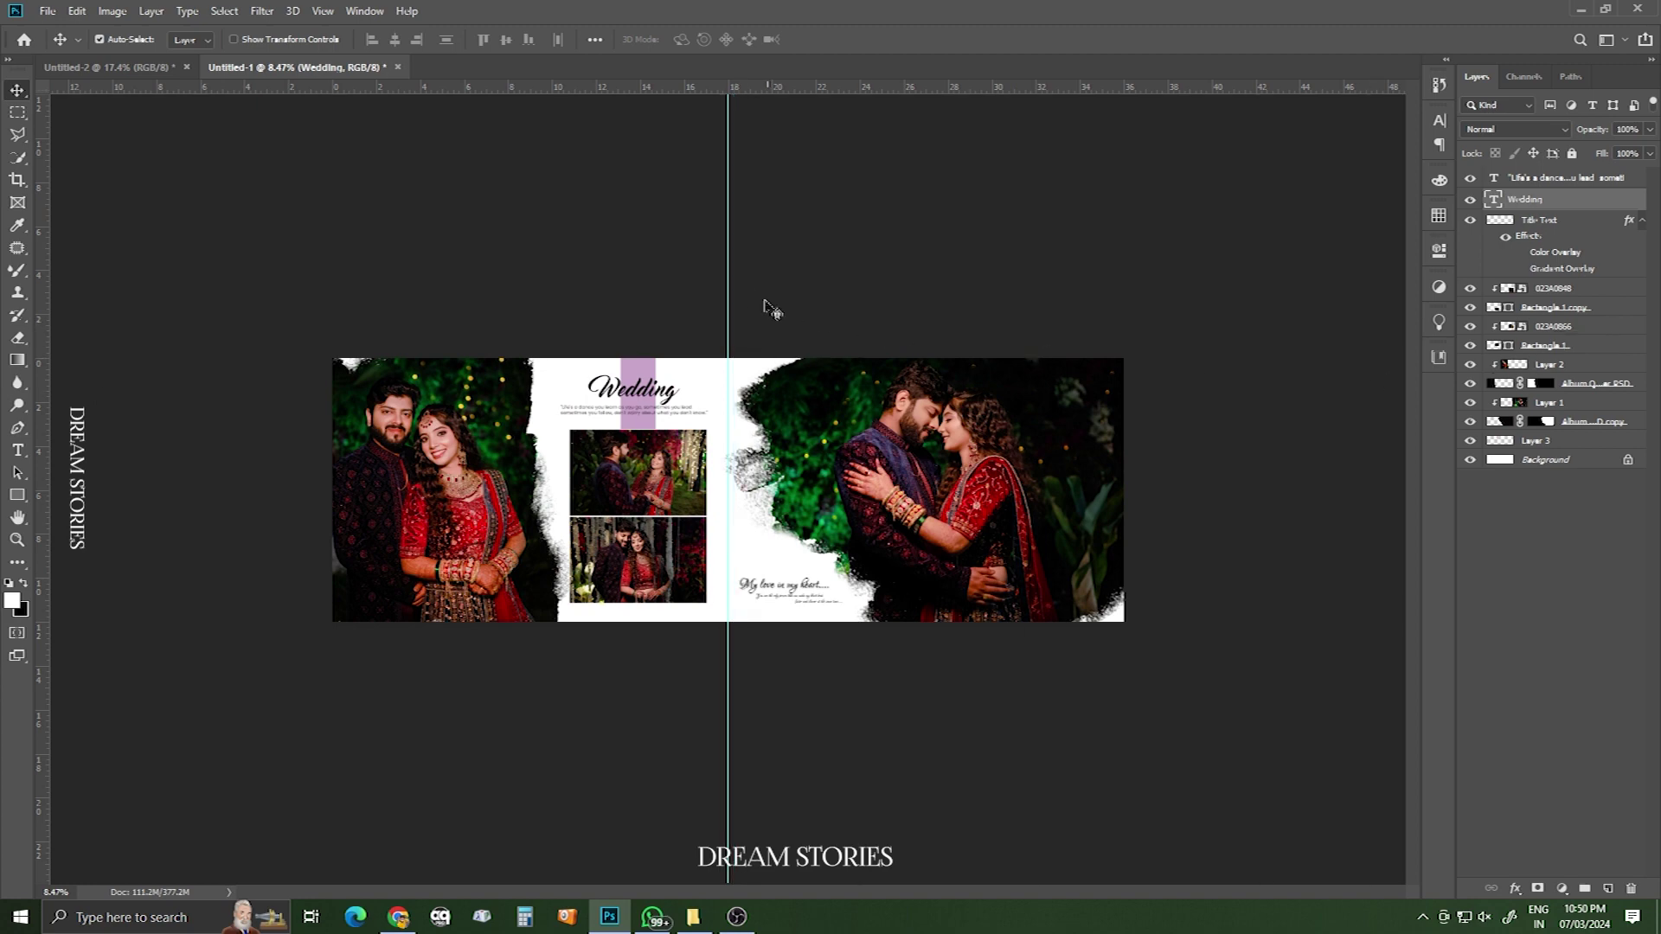
pyautogui.moveTo(730, 290); pyautogui.dragTo(39, 346)
pyautogui.moveTo(828, 497); pyautogui.dragTo(870, 520)
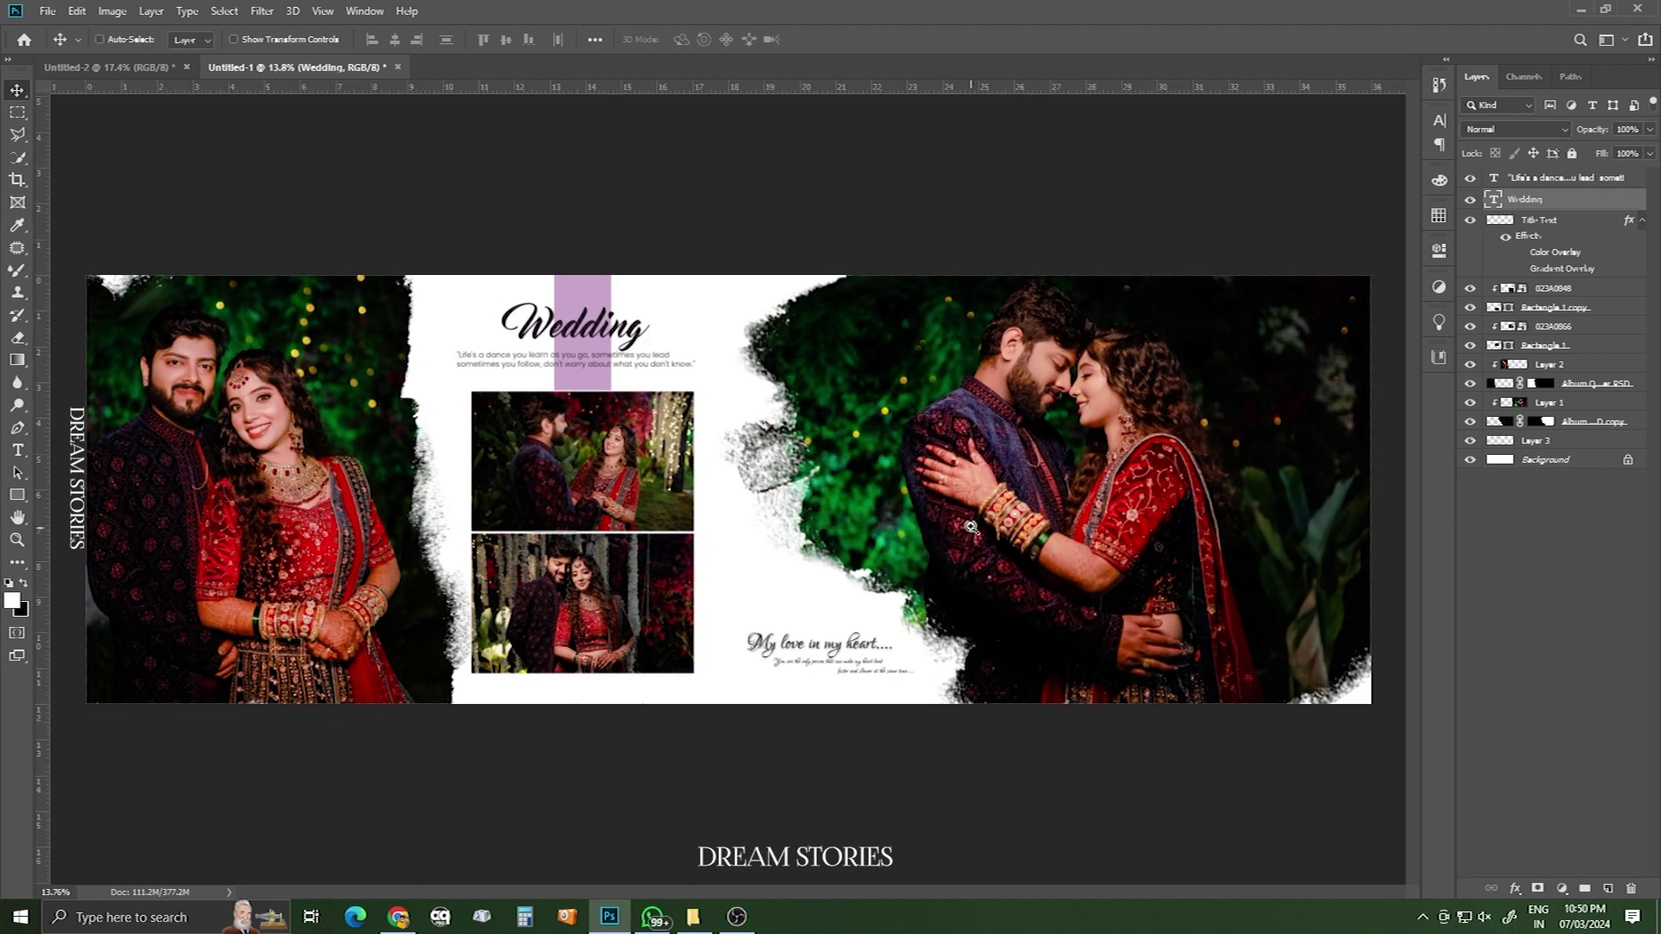